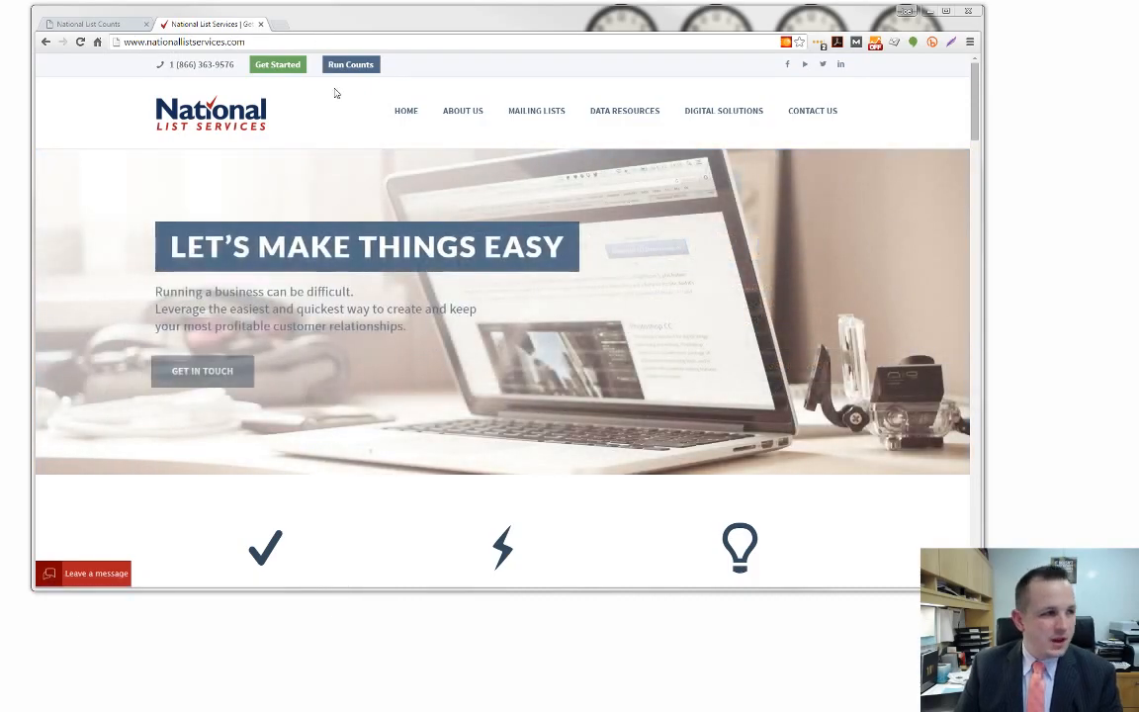
Step: Open the counts site through Run Counts on the National List Services homepage and go back to the homepage
left_click(366, 65)
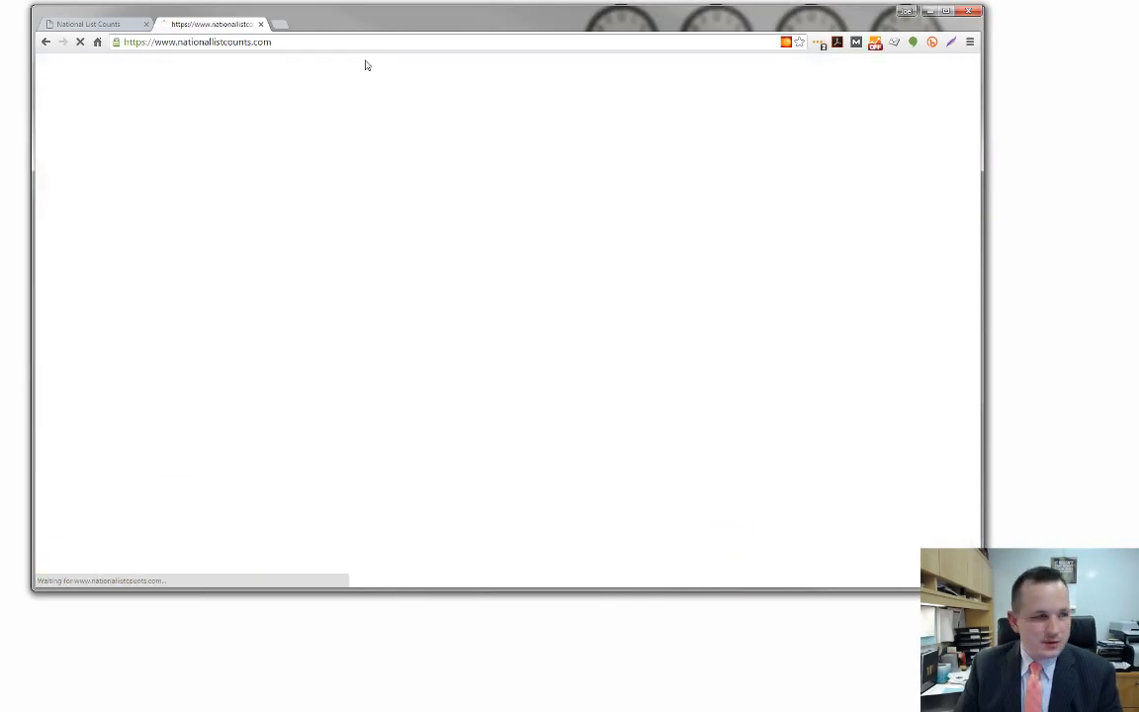
left_click(107, 25)
left_click(190, 24)
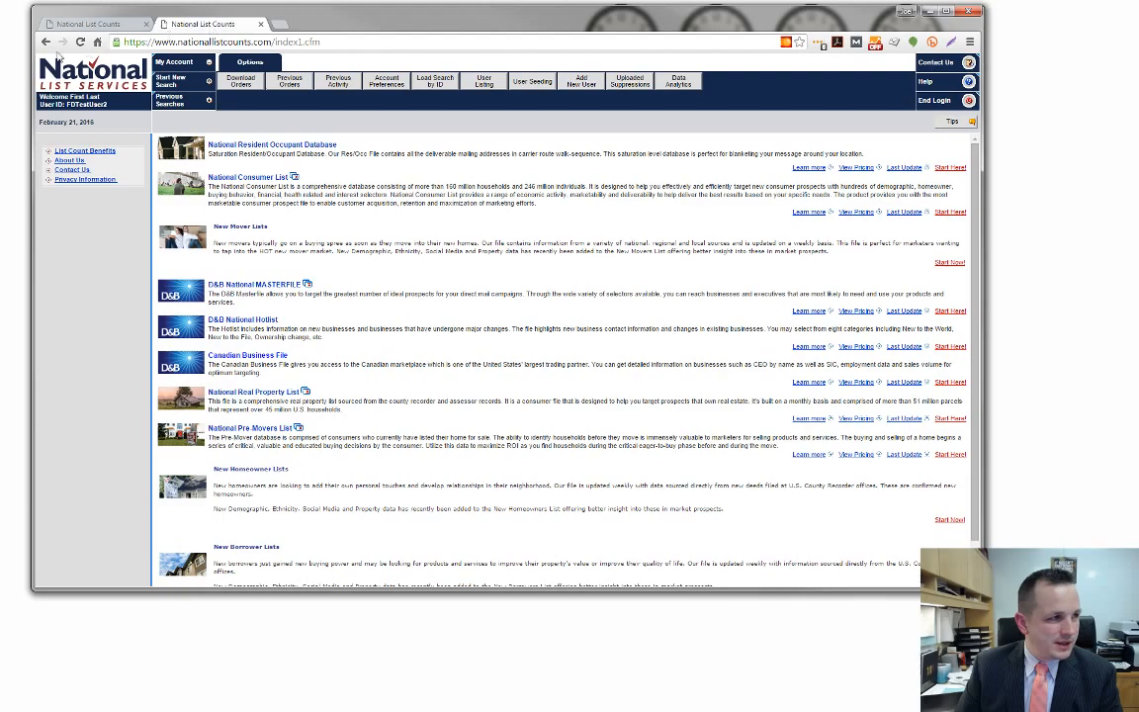
left_click(47, 42)
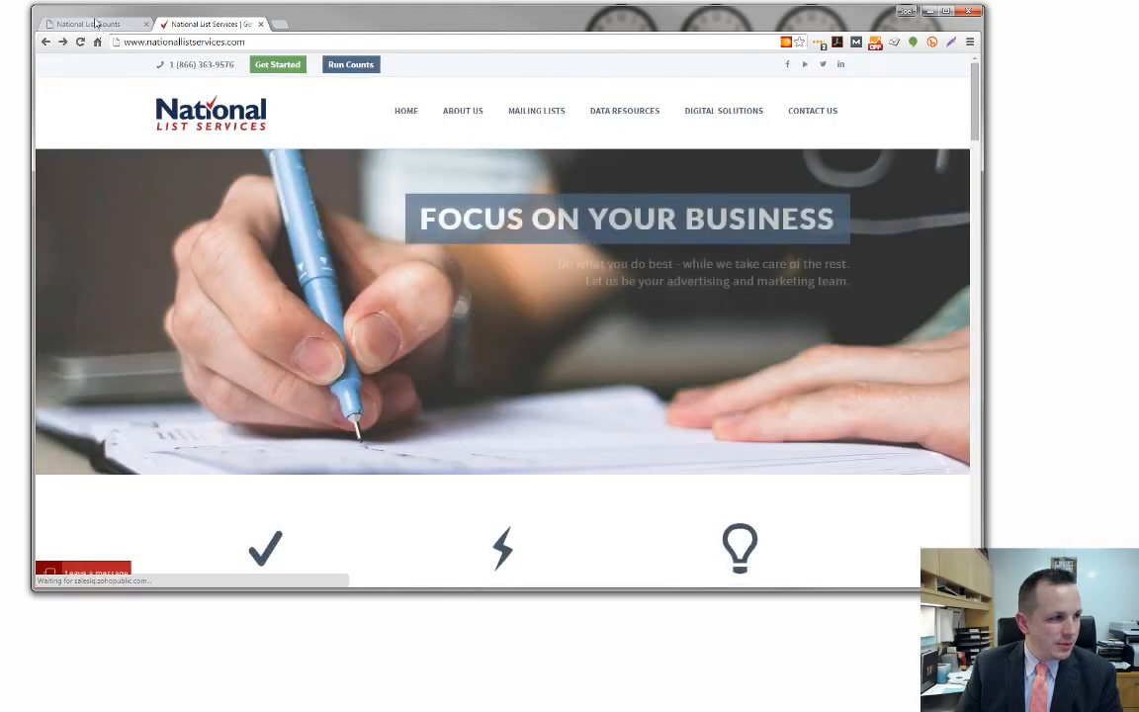
Step: Start a National Consumer List search in the open National List Counts session and open its Mapping geography selection
left_click(129, 27)
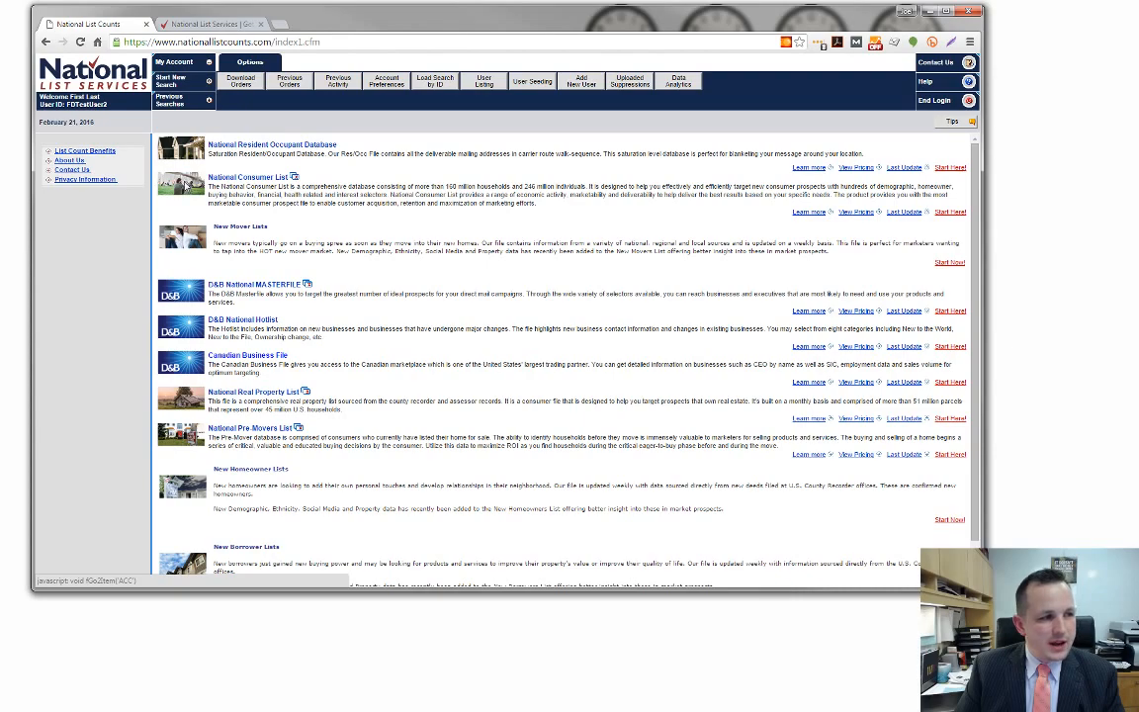
left_click(184, 184)
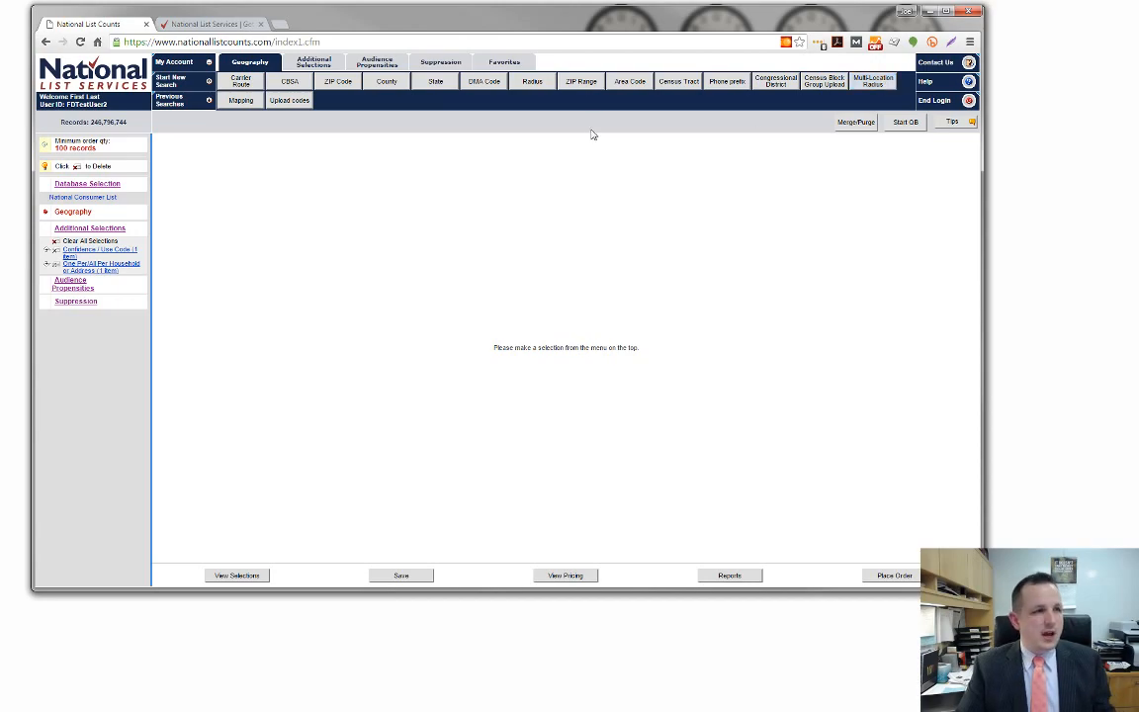
left_click(532, 85)
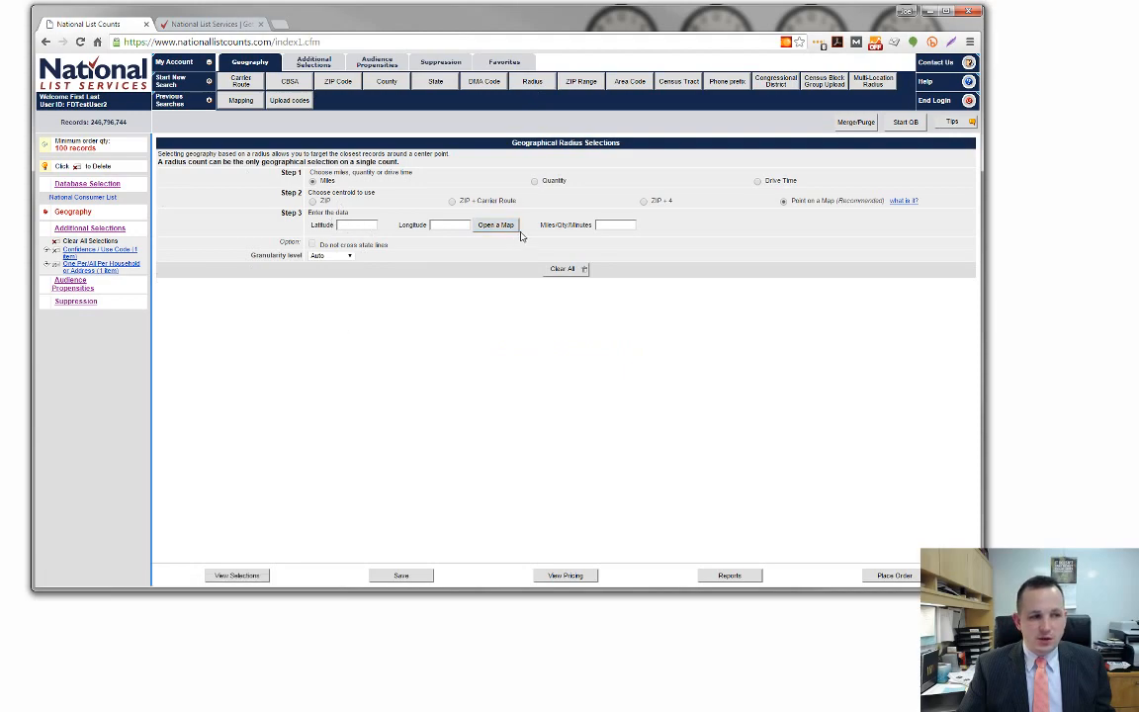
left_click(238, 107)
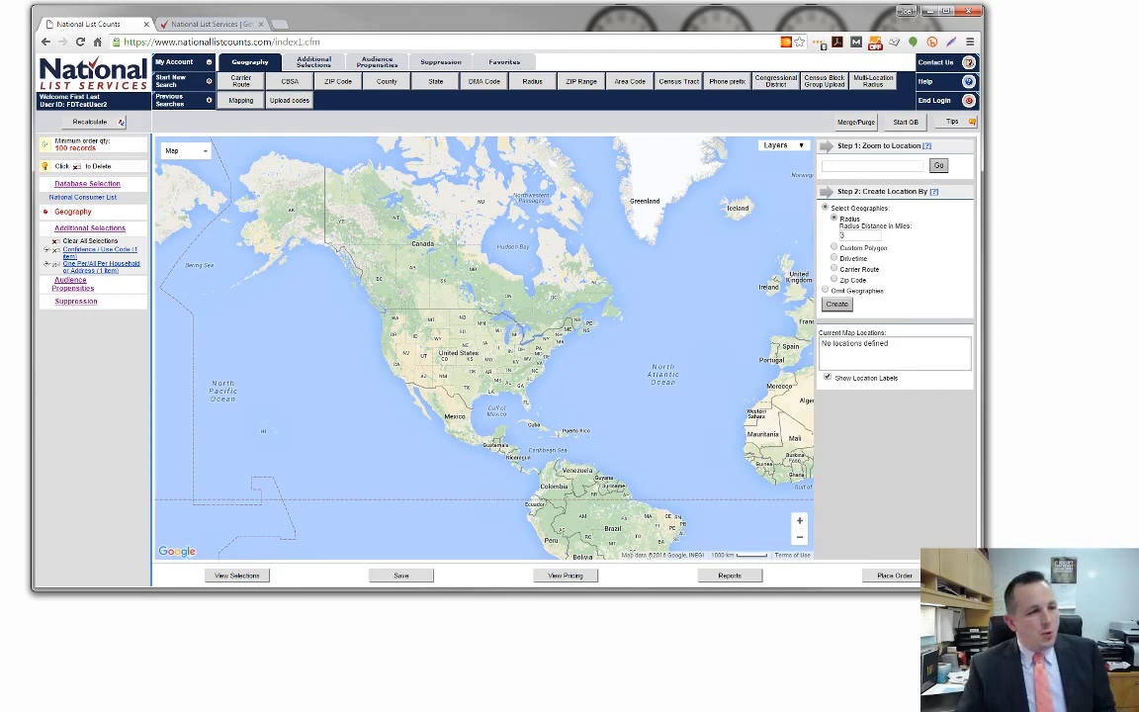
Step: Zoom the map to Dodge St, Omaha, NE by searching "dodge st, omaha ne" and choosing the suggested location
left_click(886, 167)
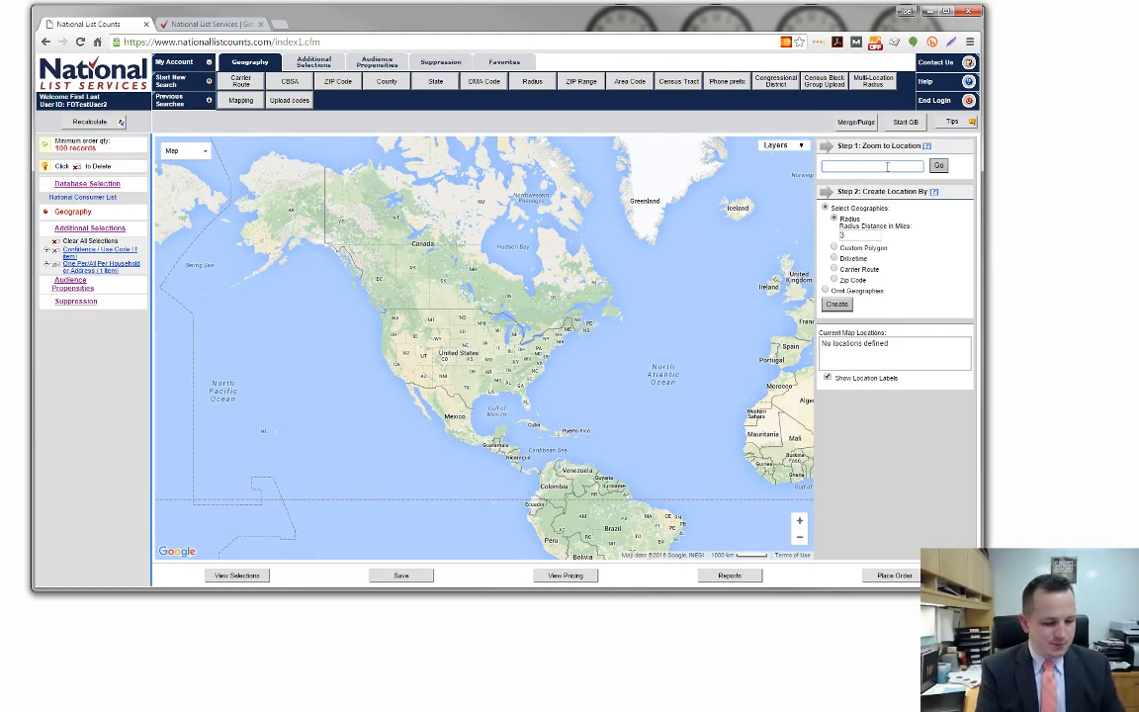
type("dodge s")
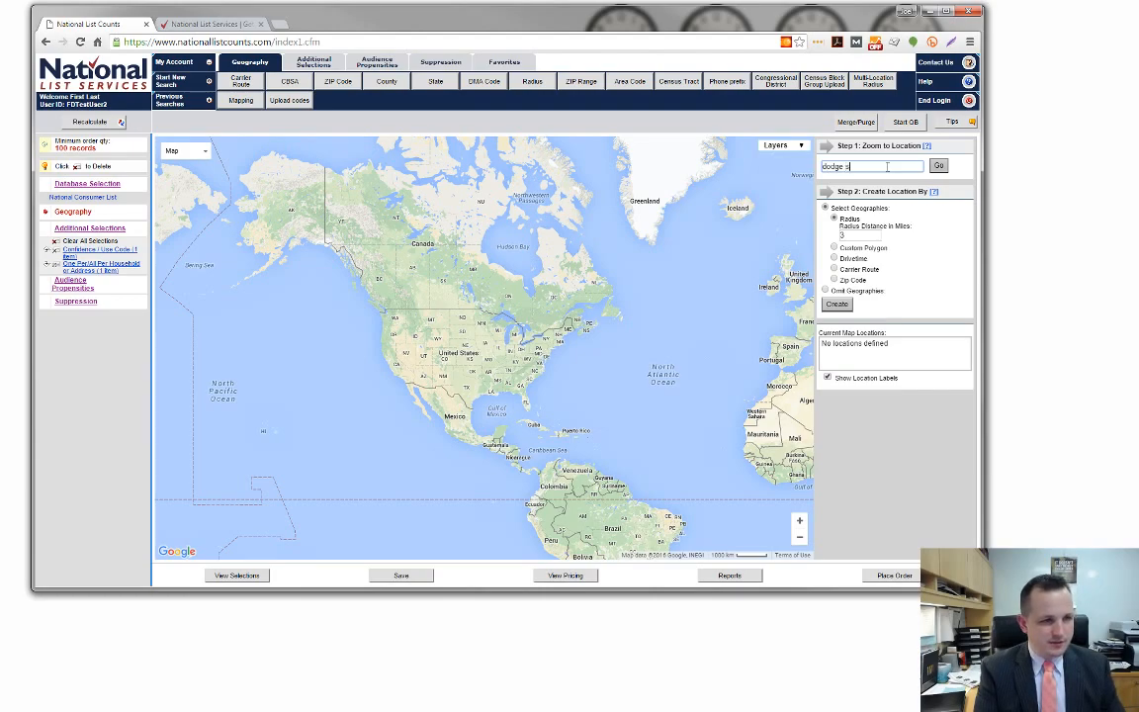
type("t, omaha")
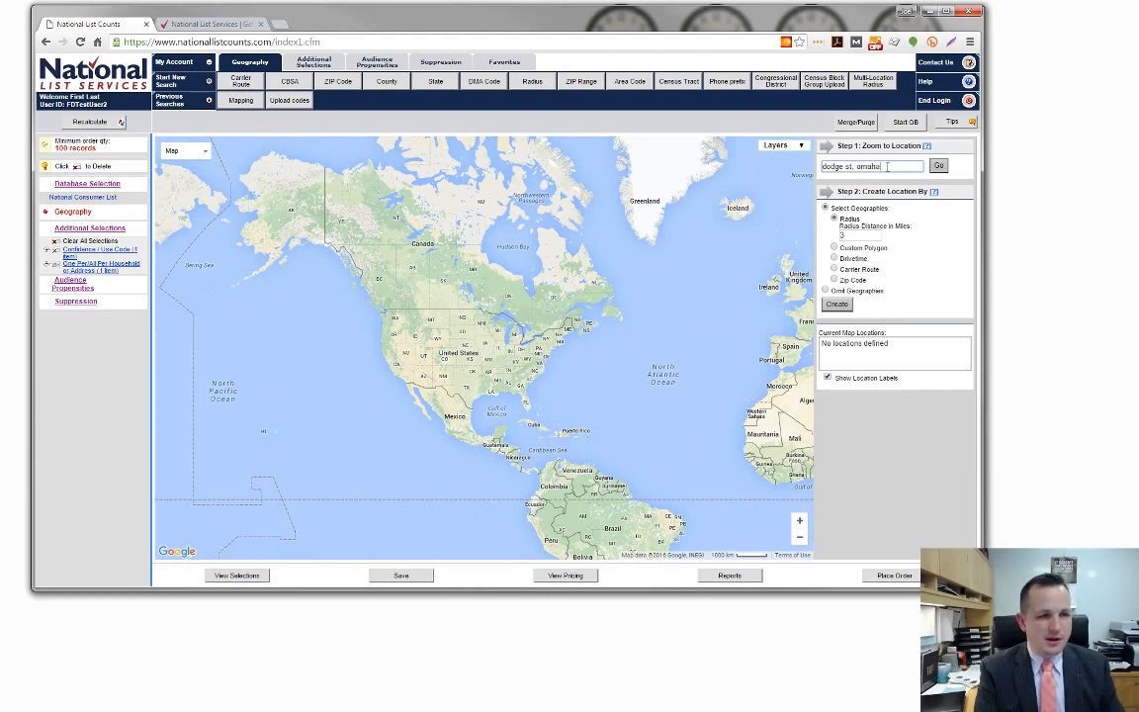
type(" ne")
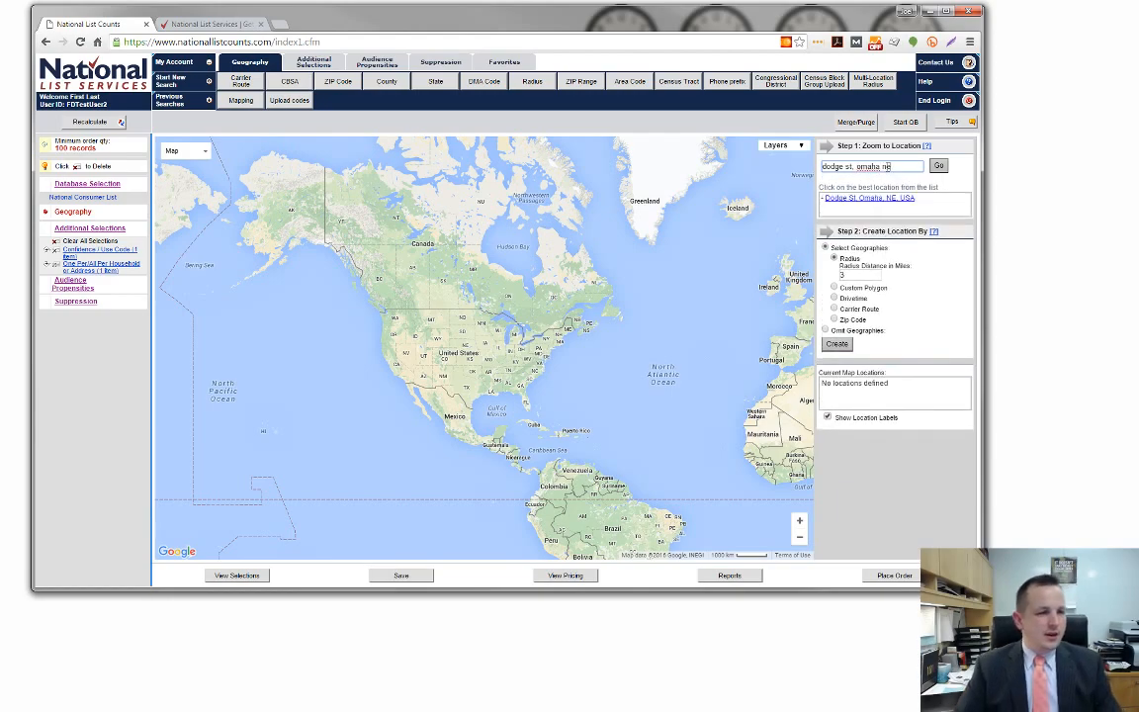
left_click(872, 199)
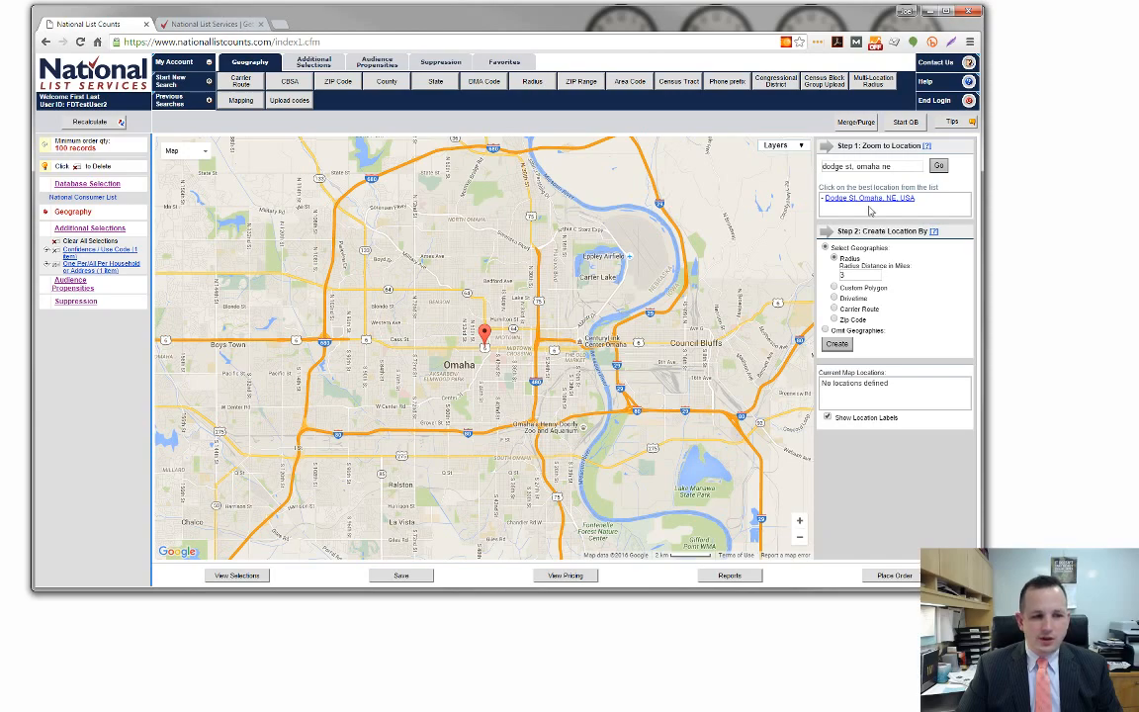
Step: Create a radius location with a distance of 5 miles and the description 152
left_click_drag(301, 326, 459, 367)
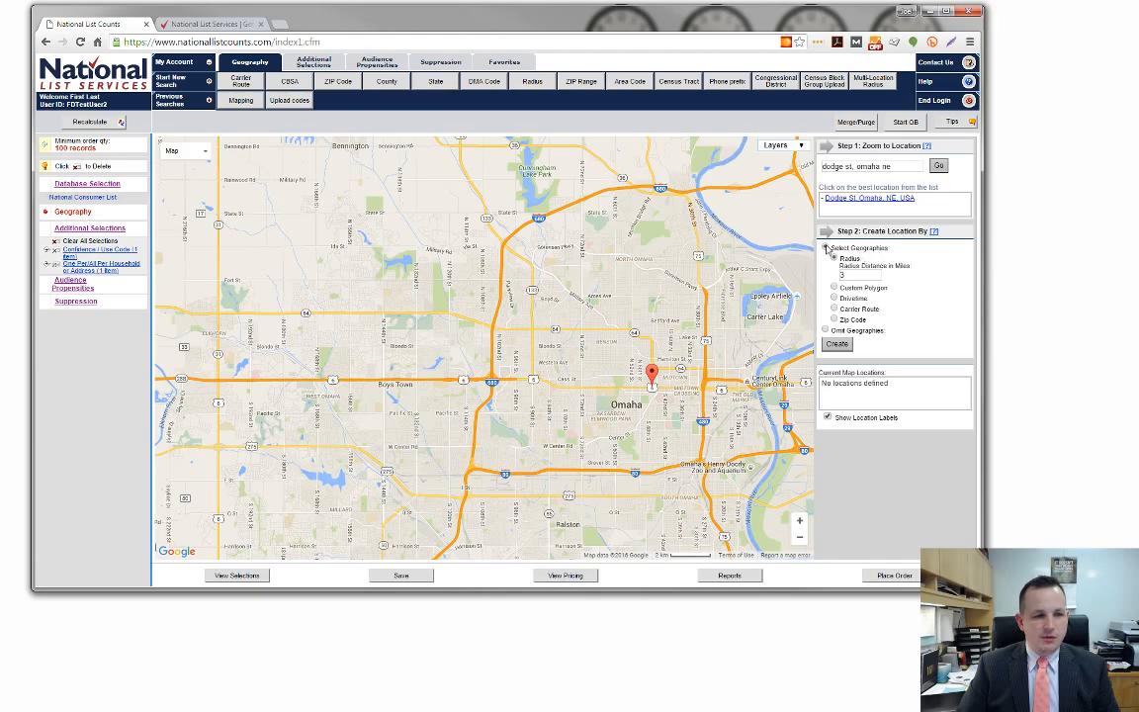
left_click_drag(854, 276, 837, 273)
type("5")
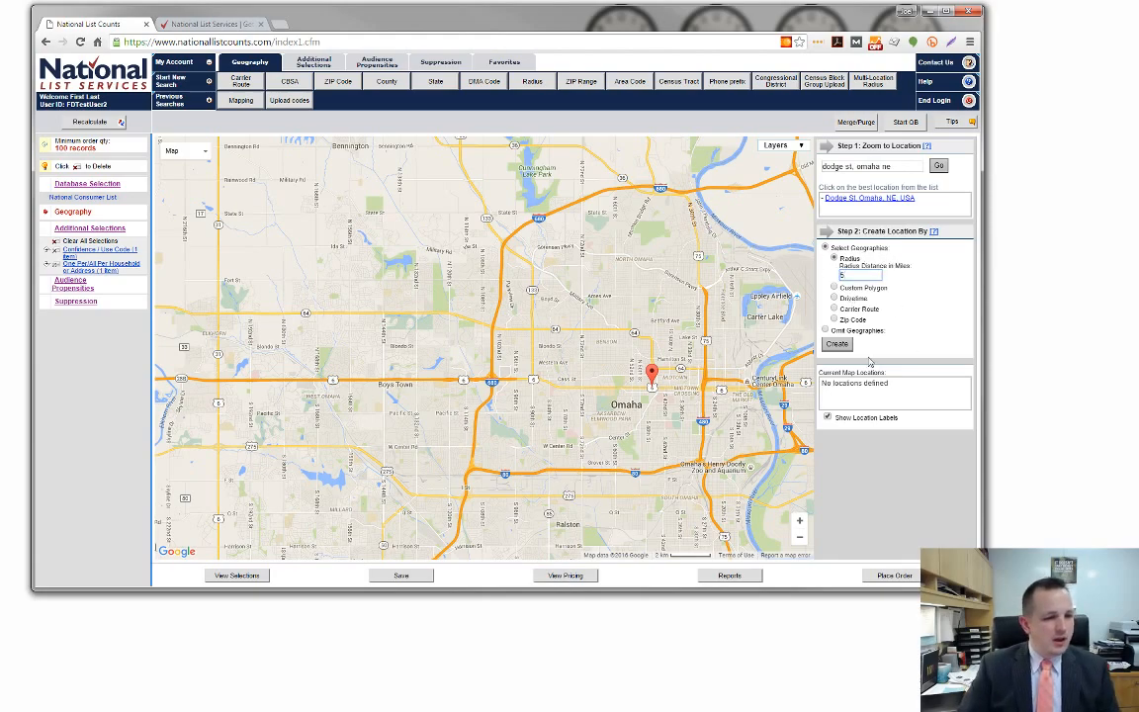
left_click(836, 345)
left_click(921, 353)
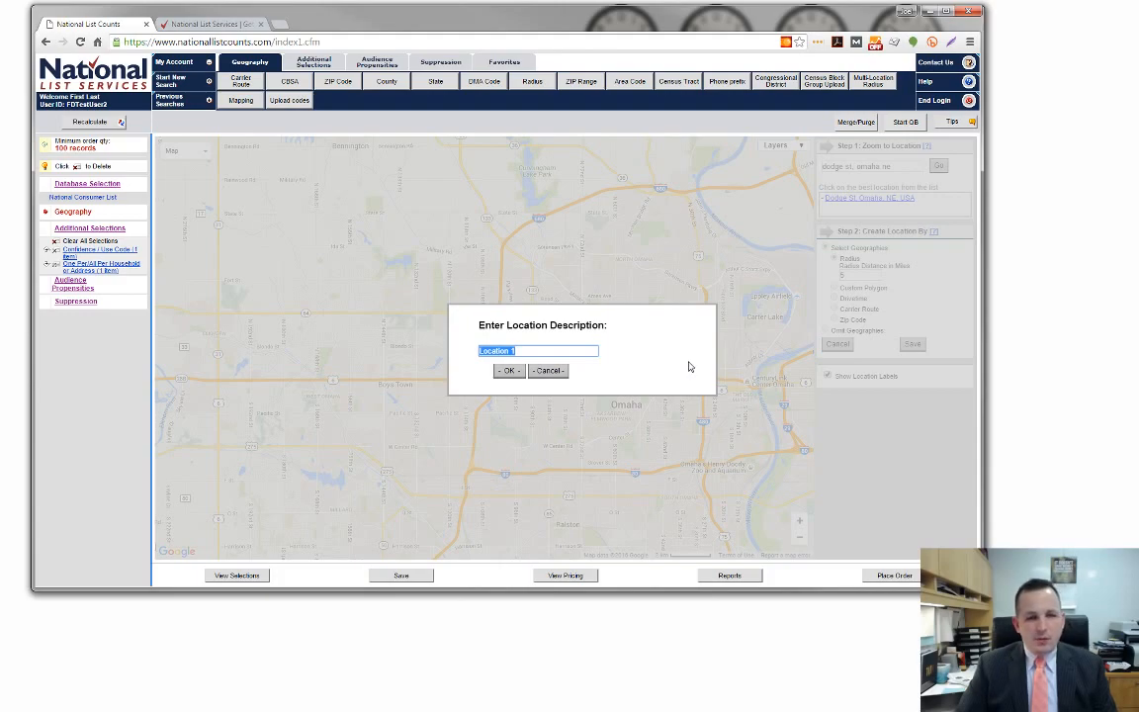
triple_click(511, 353)
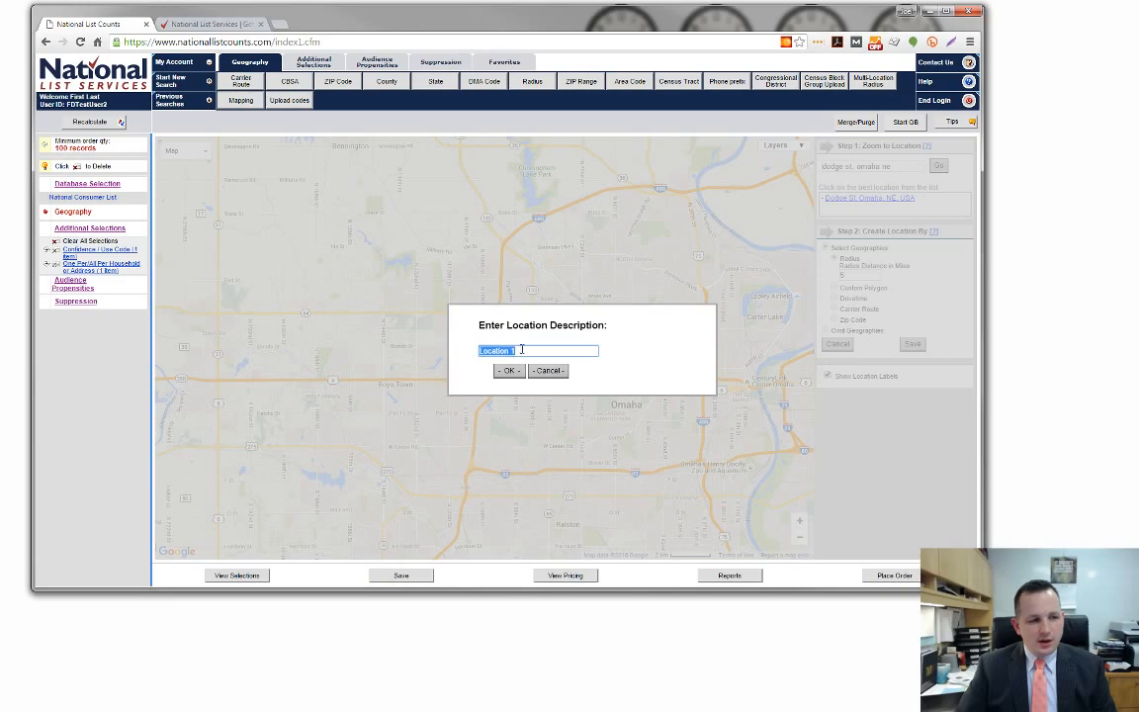
left_click(521, 350)
triple_click(522, 350)
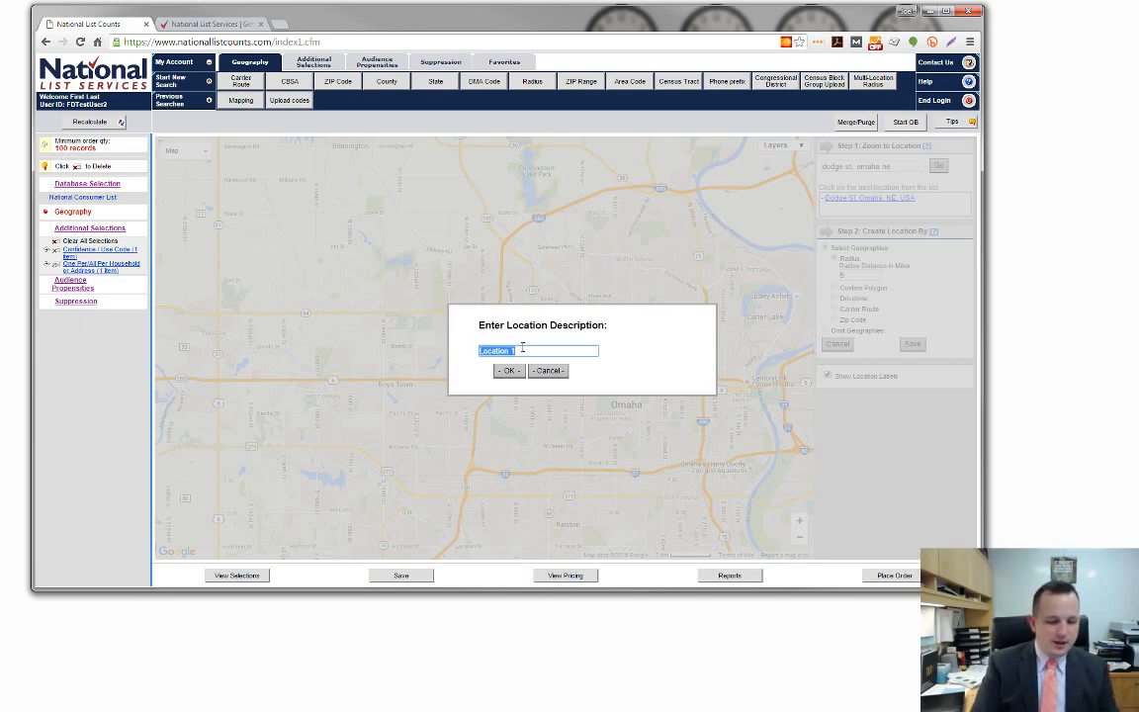
type("152")
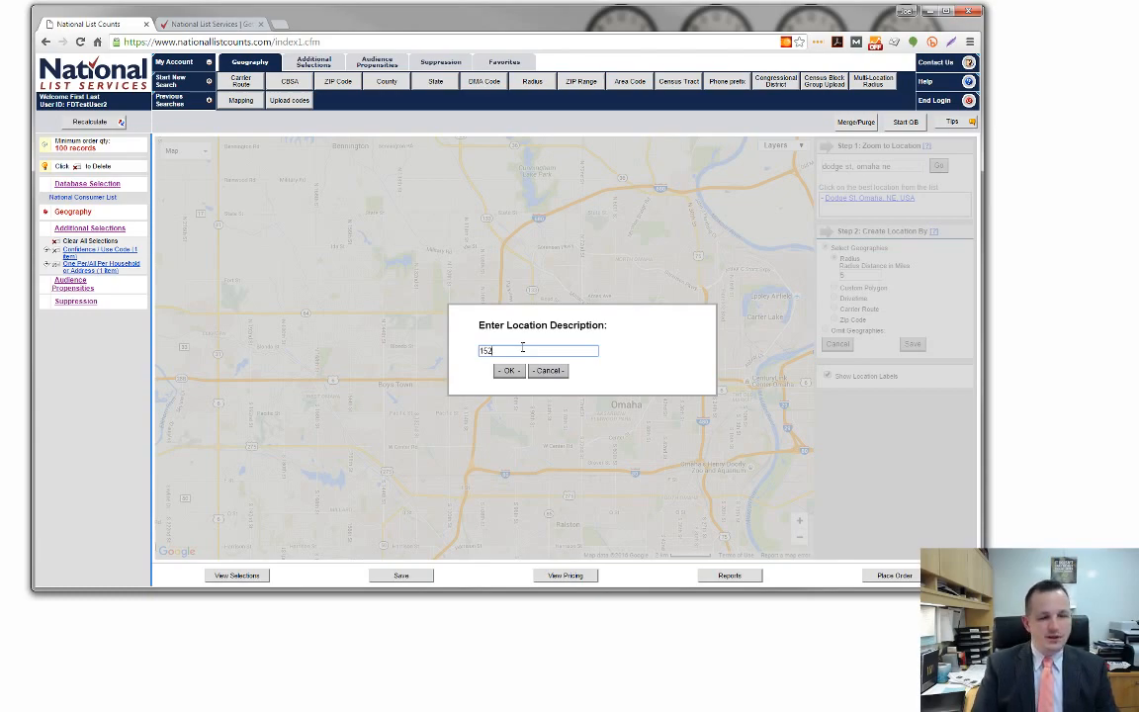
key("Return")
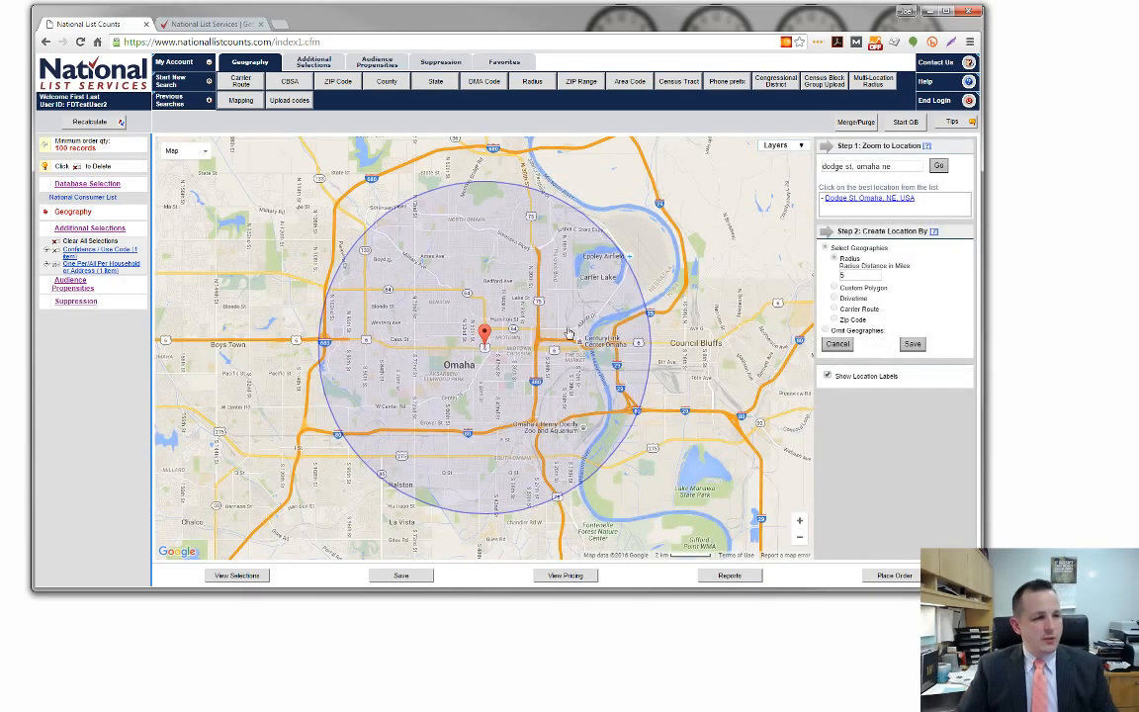
Step: Move the centre of radius 152 west to Boys Town, resize the radius to 5.01 miles, and save the location
left_click_drag(358, 262, 437, 268)
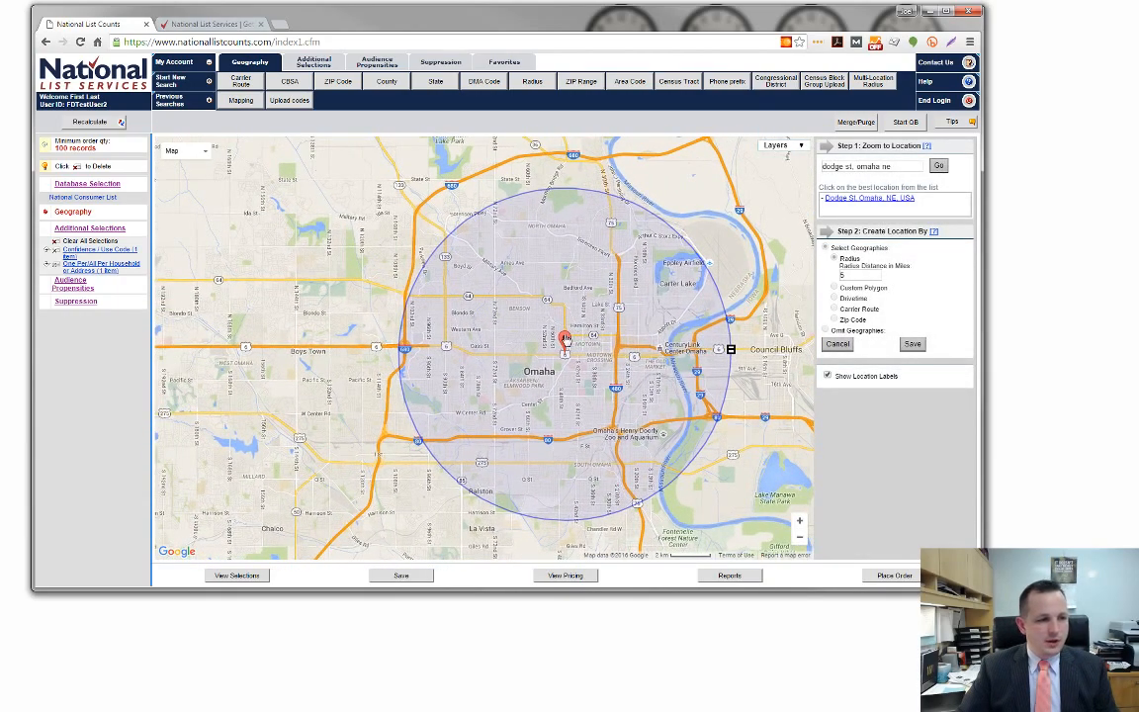
mouse_move(564, 340)
left_mouse_down()
mouse_move(272, 330)
mouse_move(306, 334)
mouse_move(294, 332)
left_mouse_up()
left_click_drag(502, 304, 525, 311)
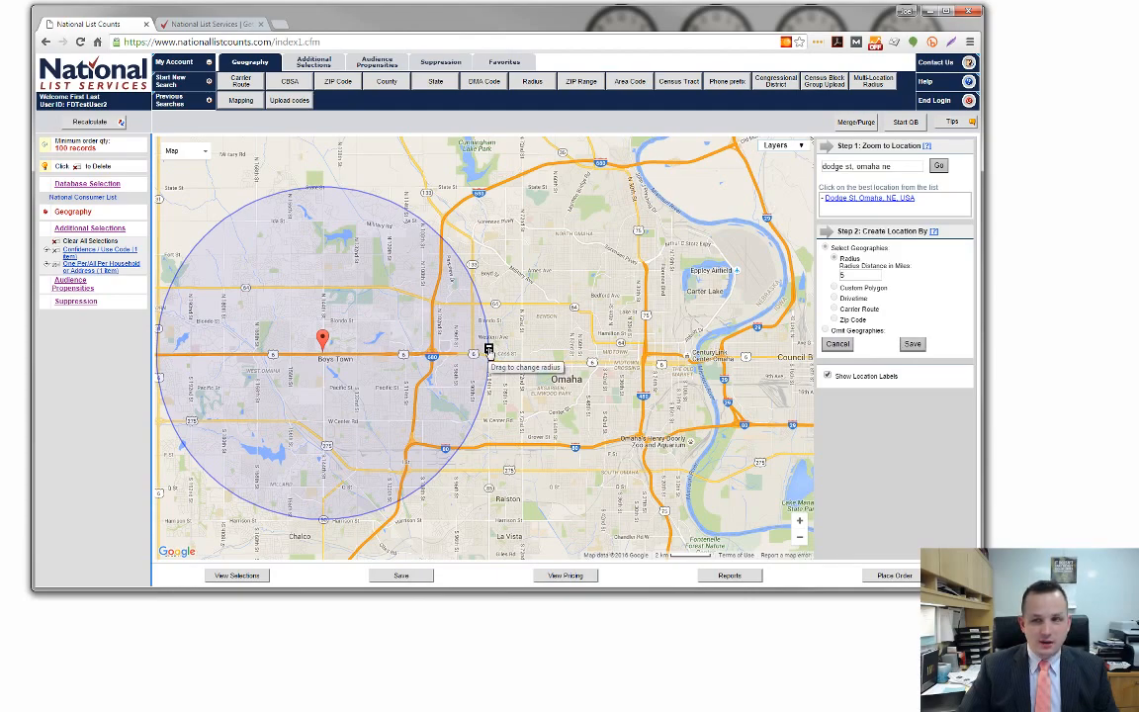
left_click_drag(487, 351, 489, 352)
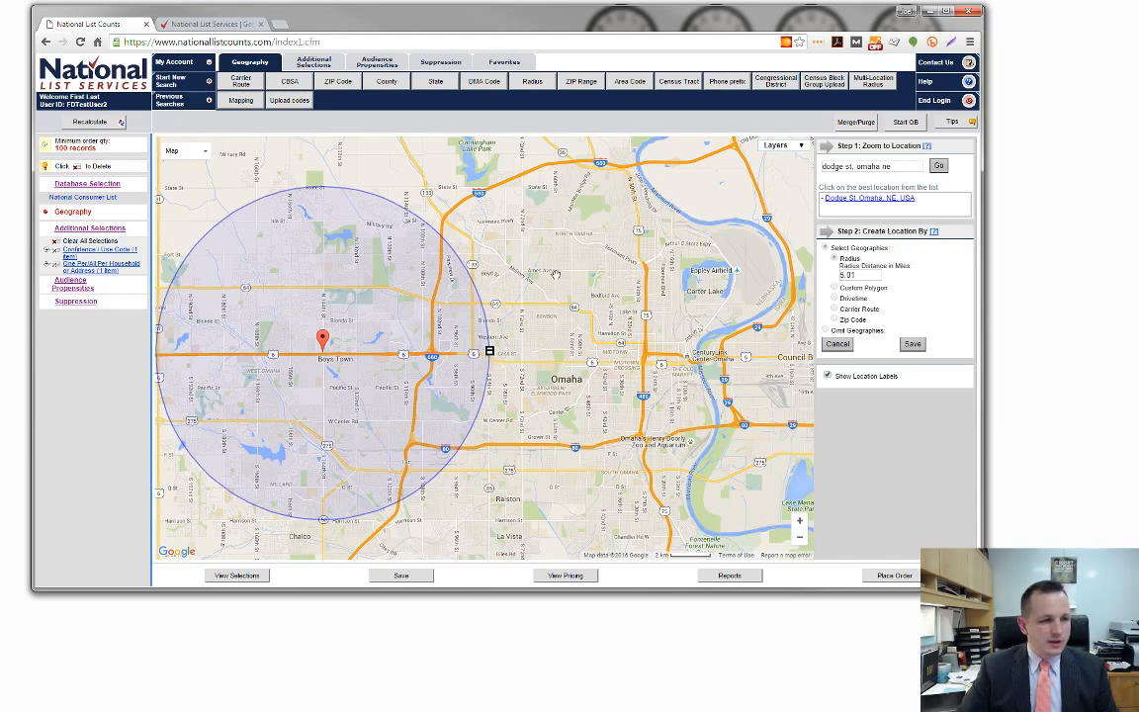
left_click(918, 346)
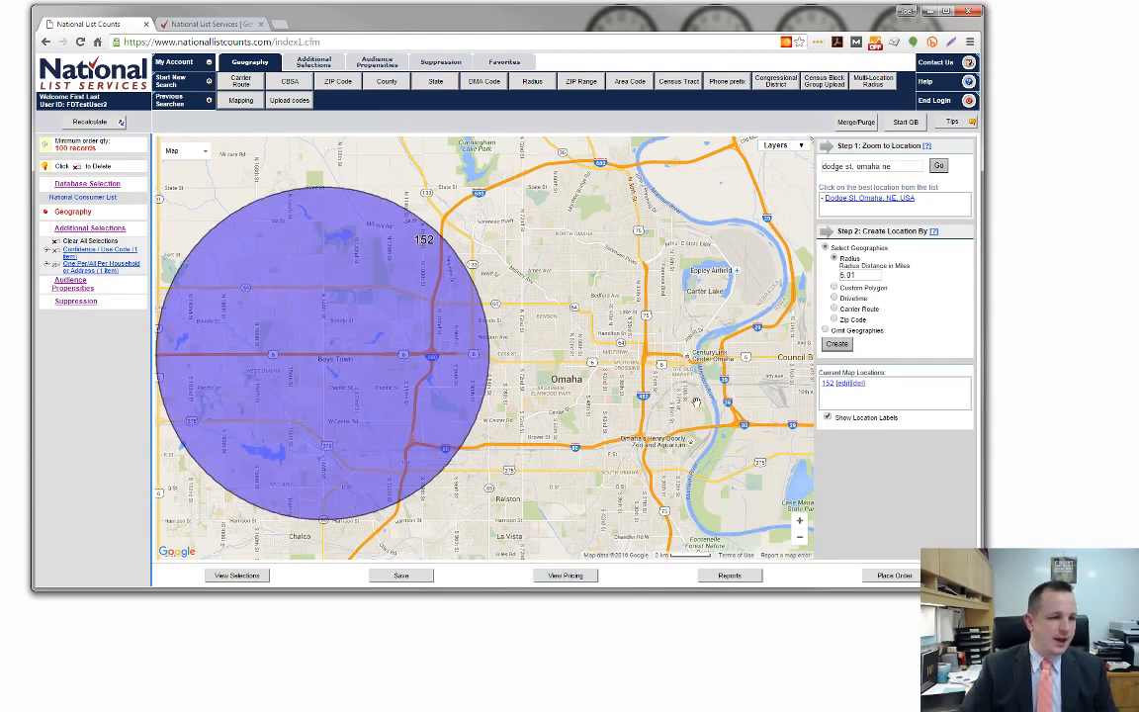
Step: Create a second radius location described as 138, centre it on Omaha just east of the city label, and save it
mouse_move(581, 340)
left_mouse_down()
mouse_move(533, 283)
mouse_move(556, 262)
left_mouse_up()
left_click_drag(626, 269, 636, 287)
left_click(841, 346)
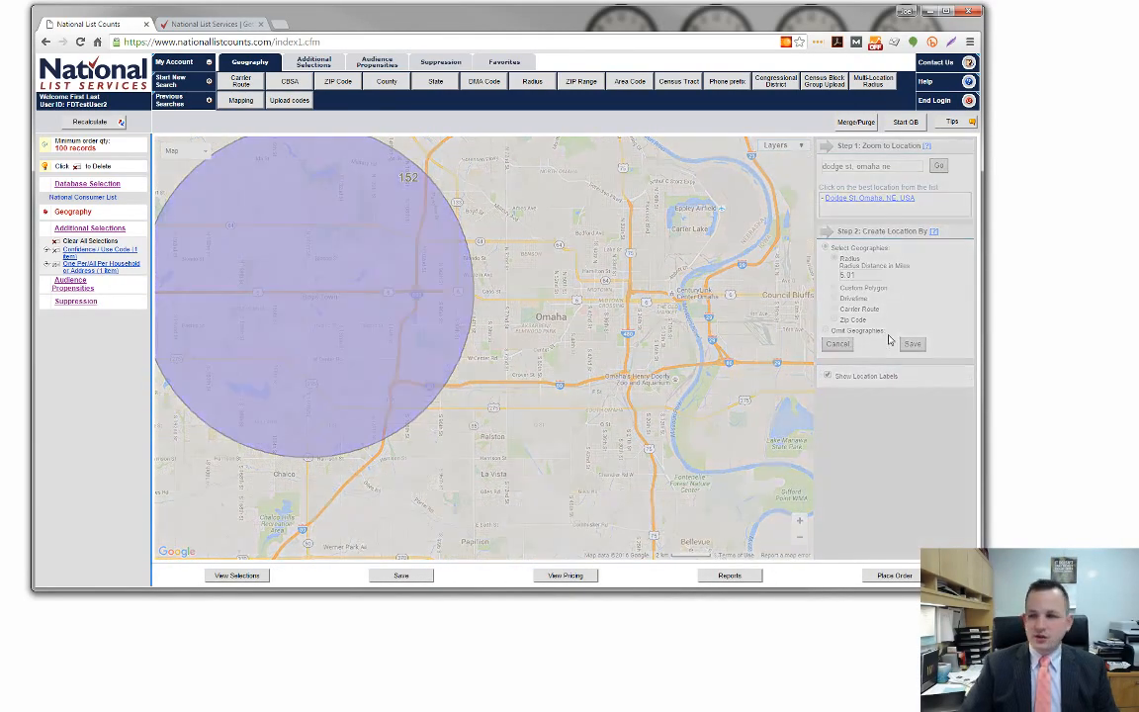
type("138")
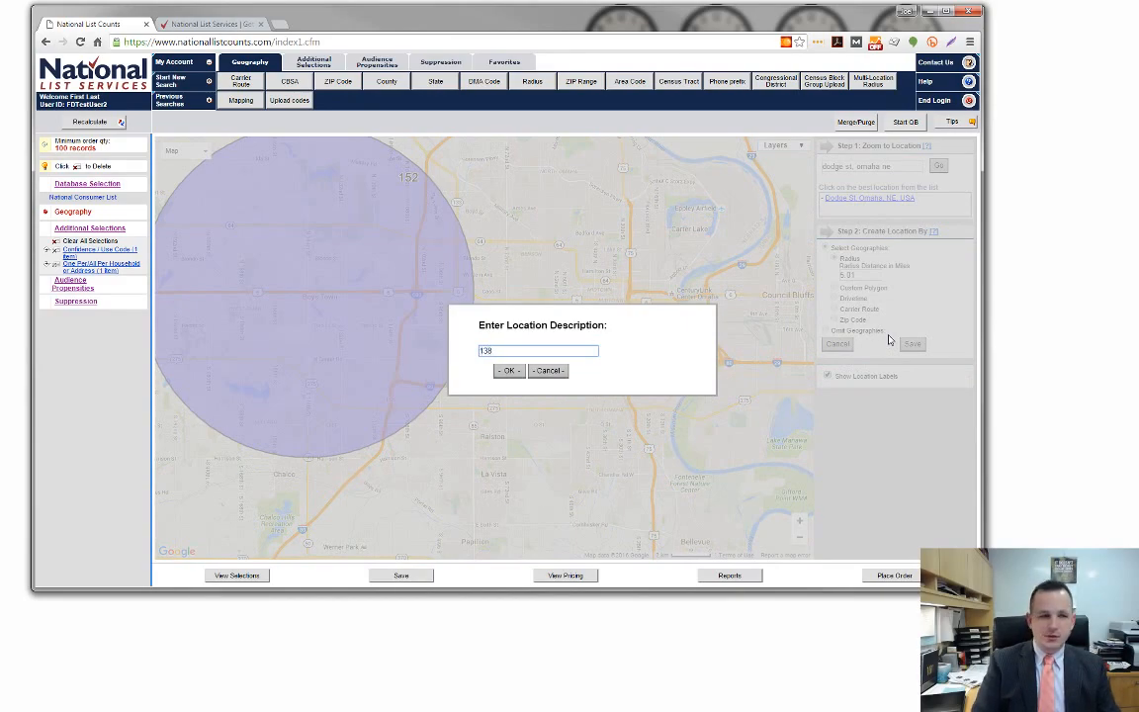
key("Return")
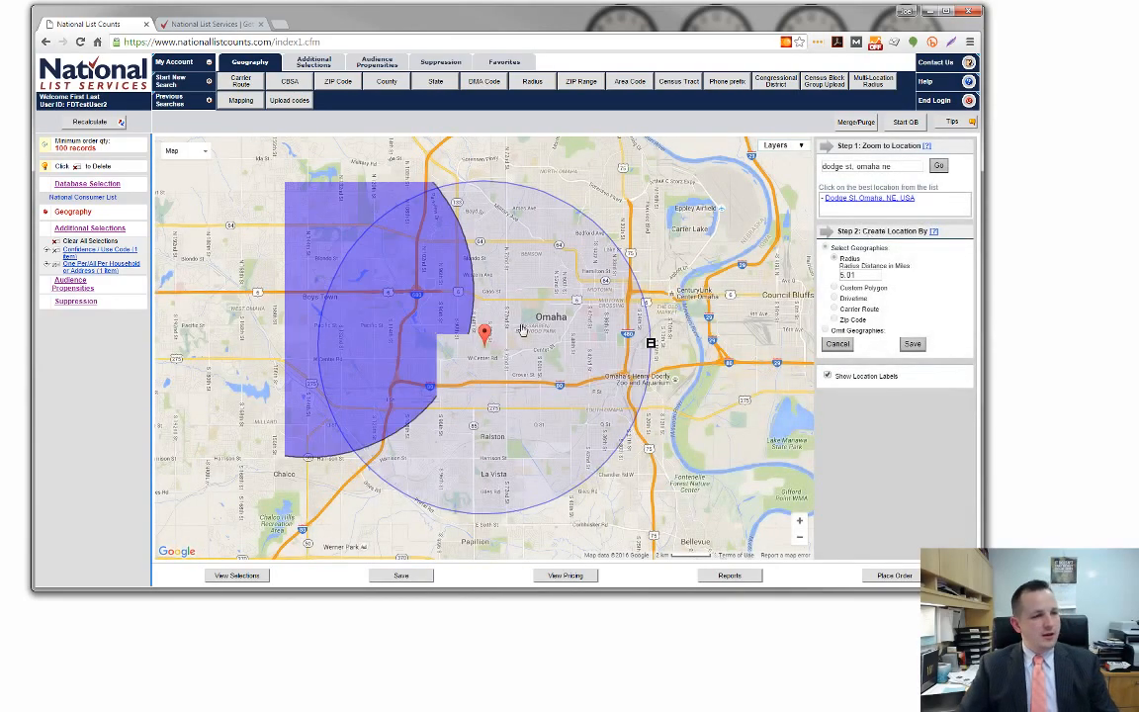
mouse_move(485, 336)
left_mouse_down()
mouse_move(561, 343)
mouse_move(573, 317)
left_mouse_up()
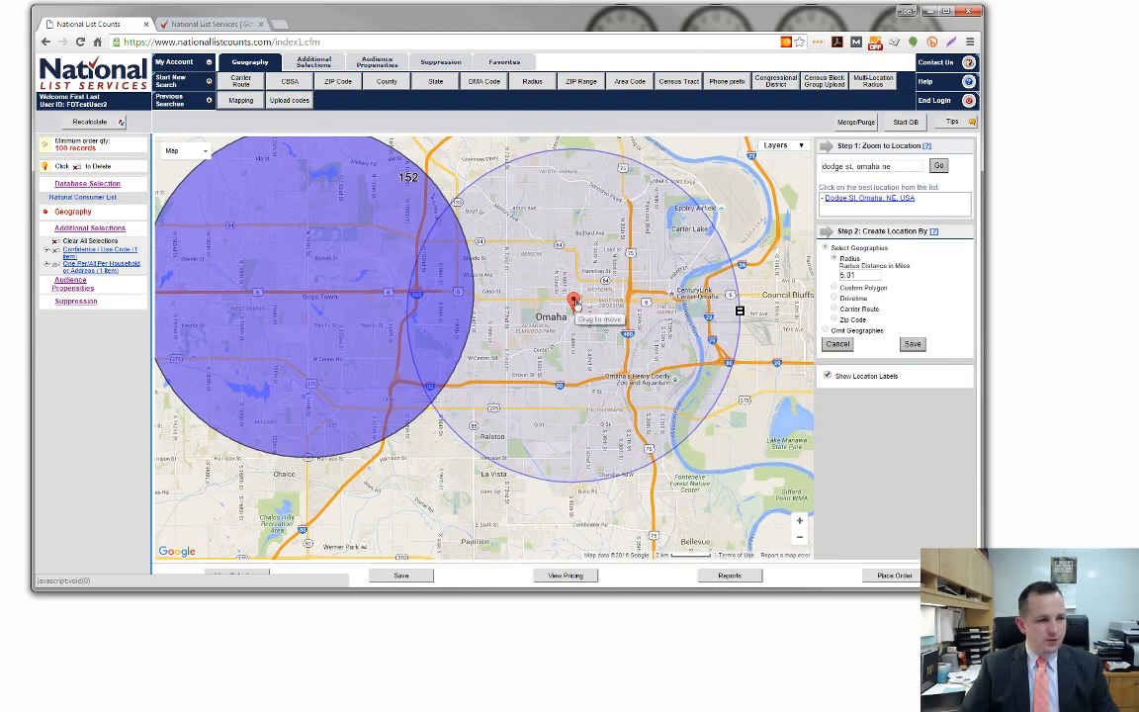
left_click_drag(573, 301, 573, 301)
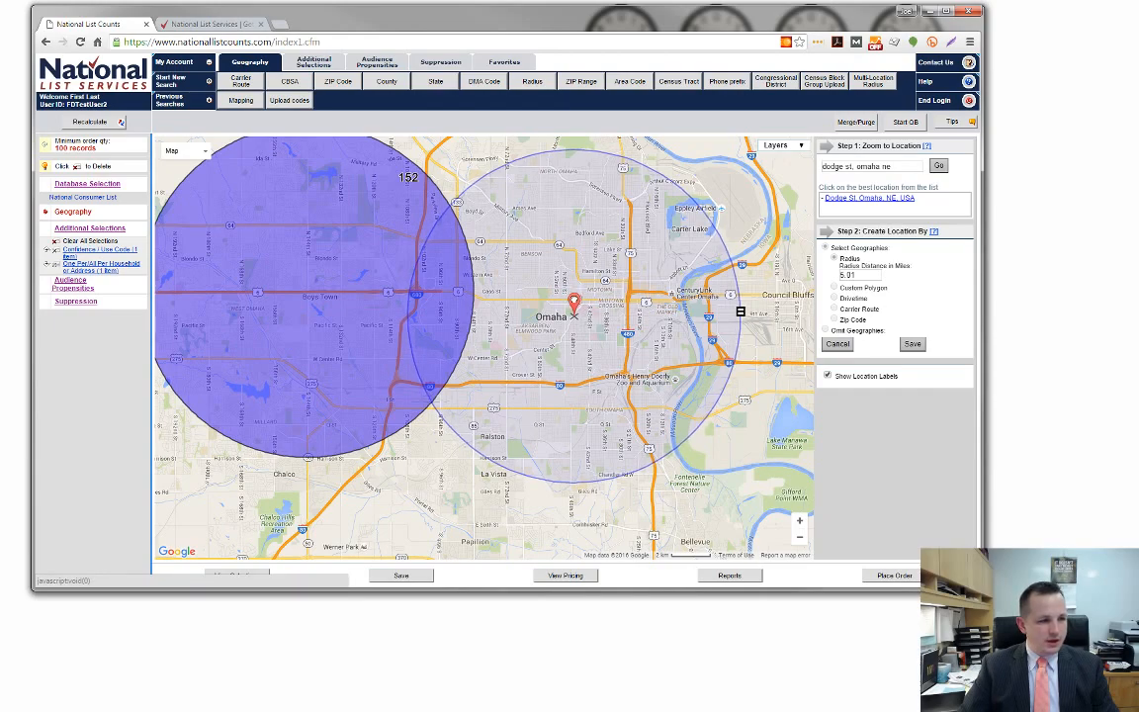
left_click(913, 344)
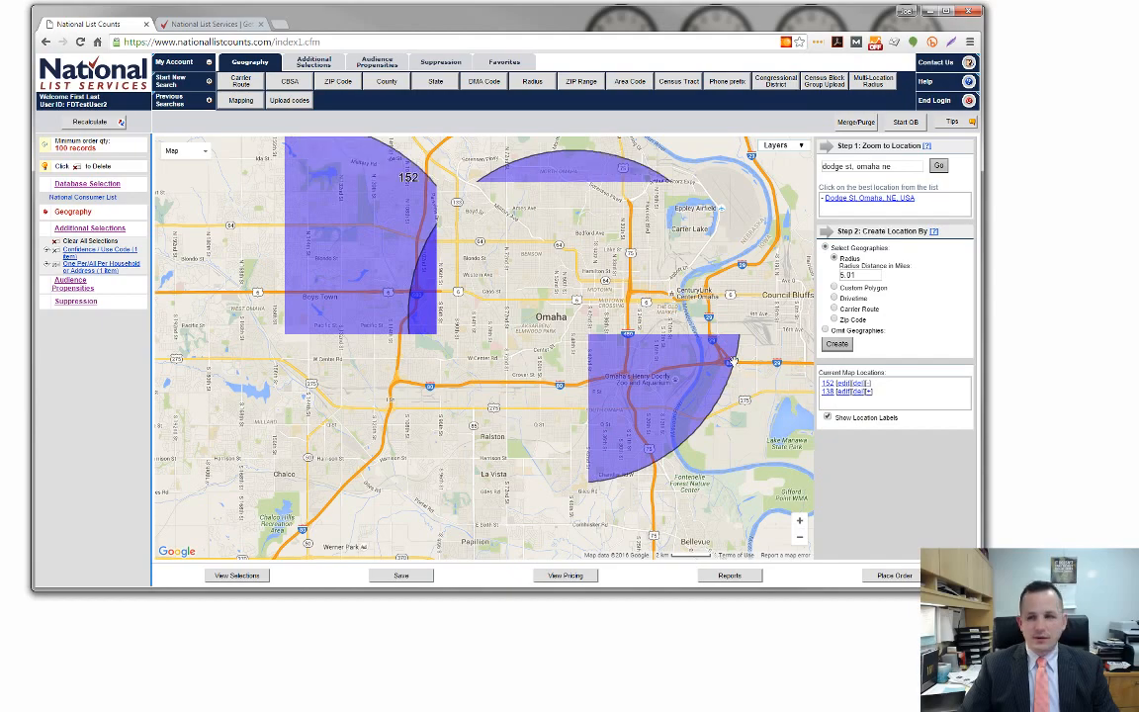
Step: Create a third radius location described as 84, centre it near La Vista south of the other two circles, and save it
left_click_drag(431, 481, 517, 352)
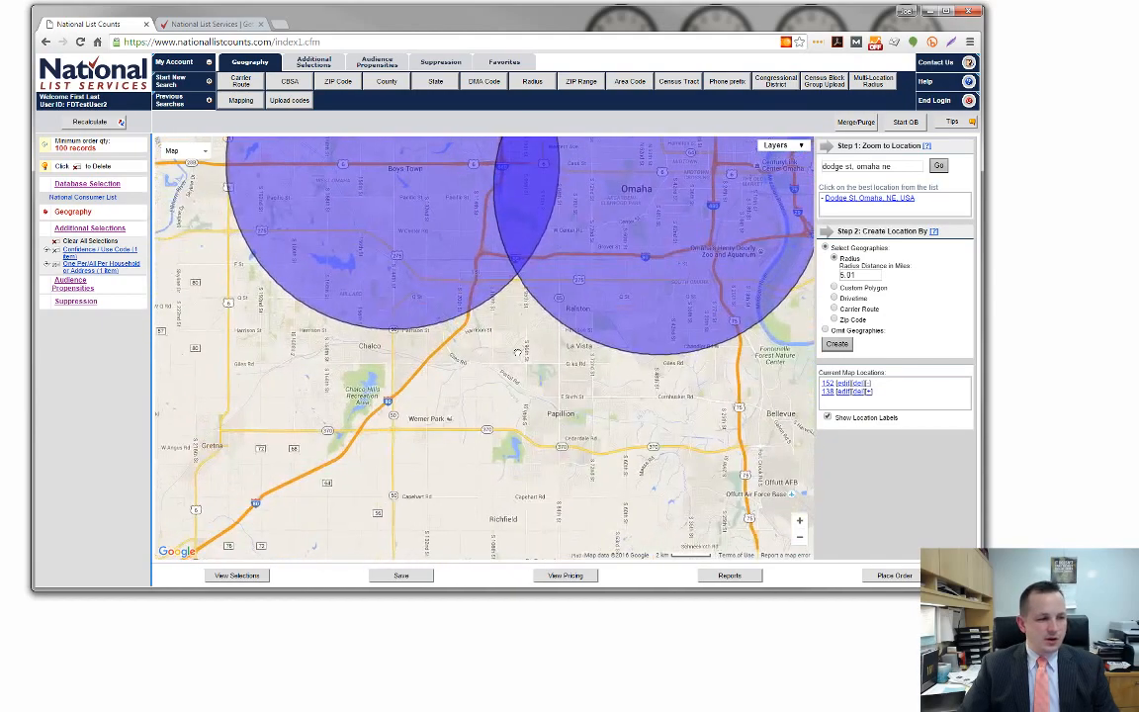
left_click(836, 343)
type("123")
key("Return")
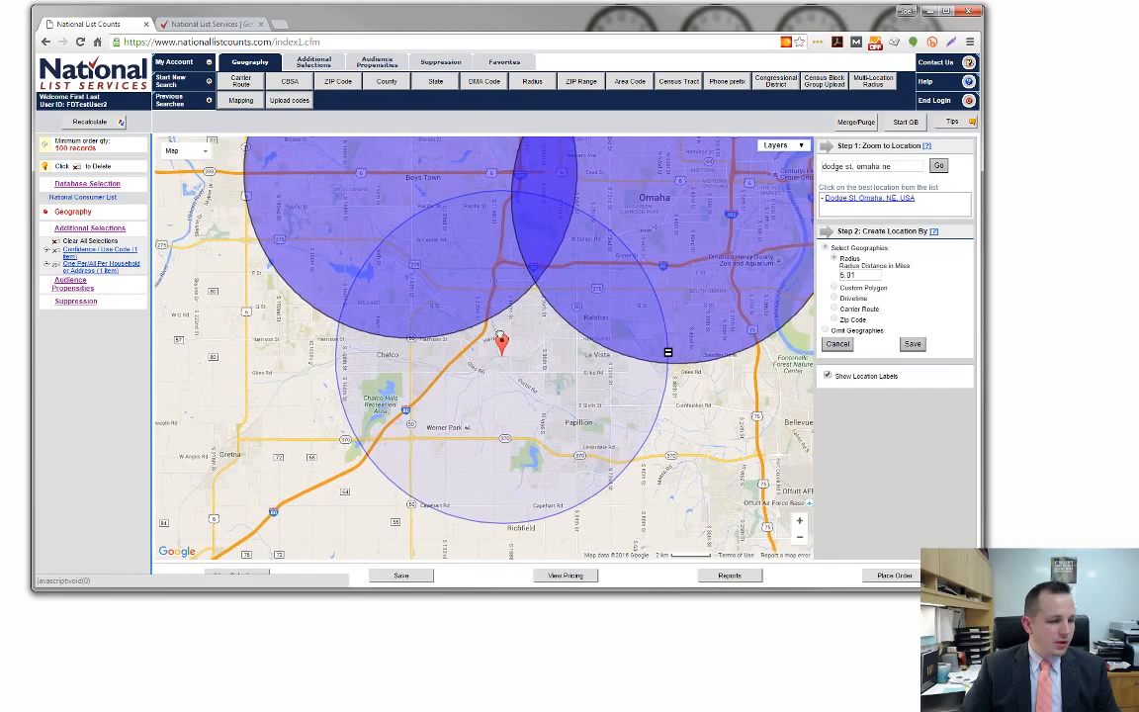
left_click_drag(499, 341, 573, 358)
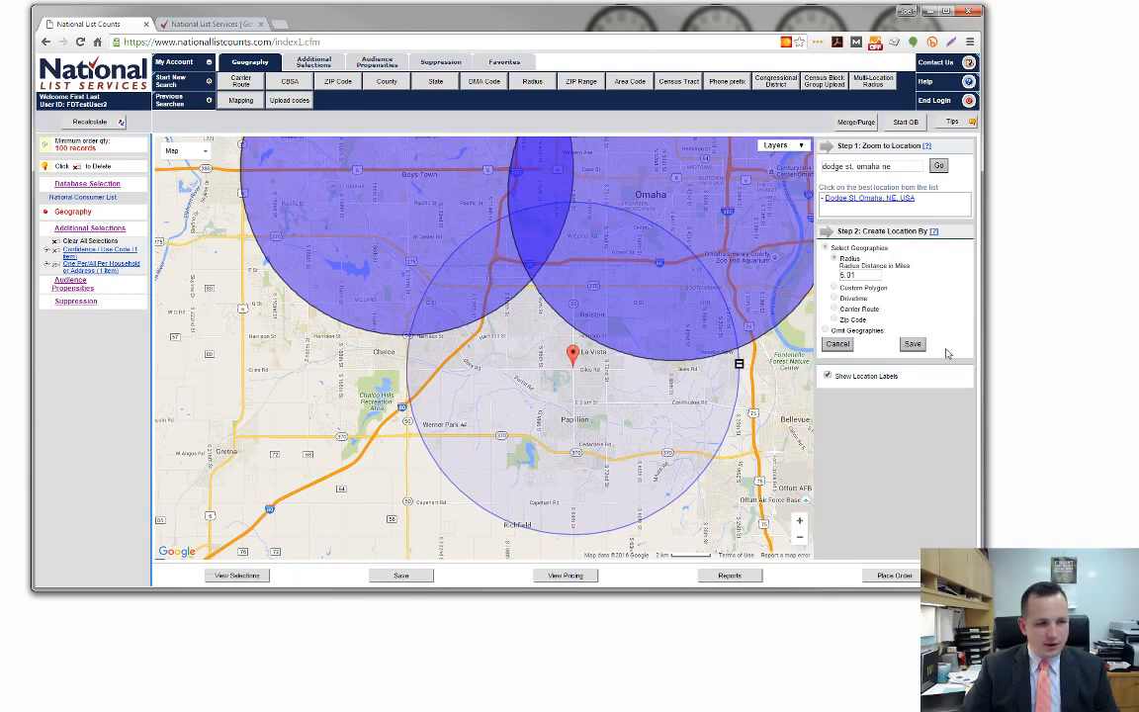
left_click(913, 344)
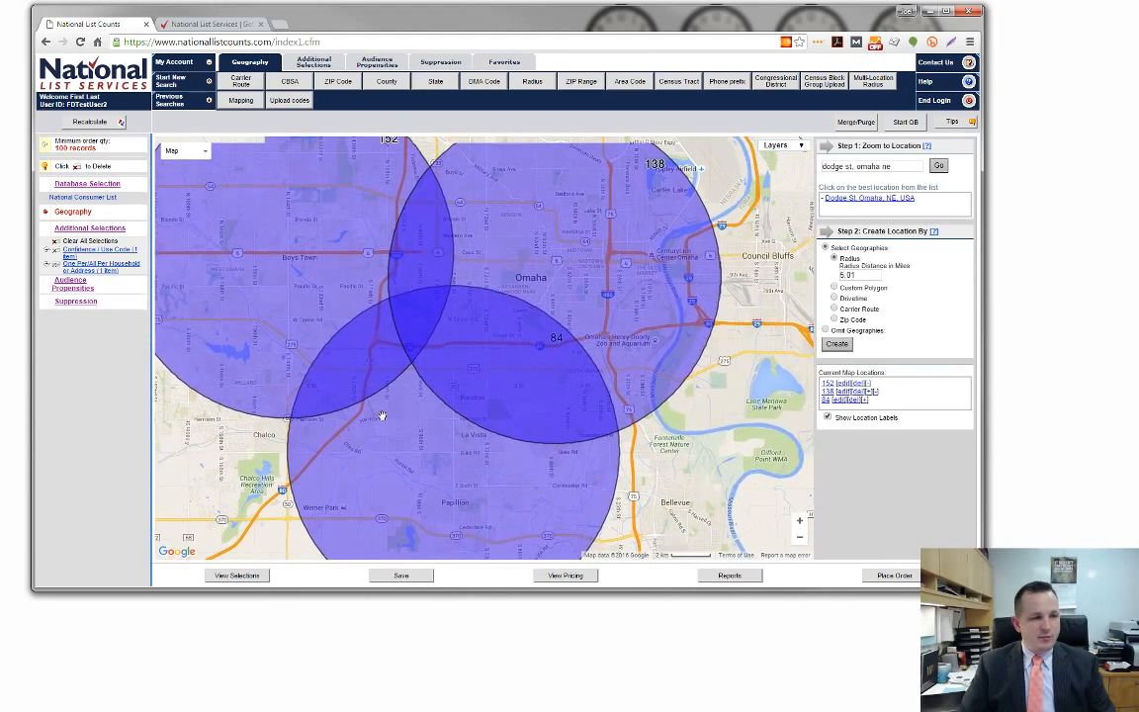
scroll(662, 314, "down", 1)
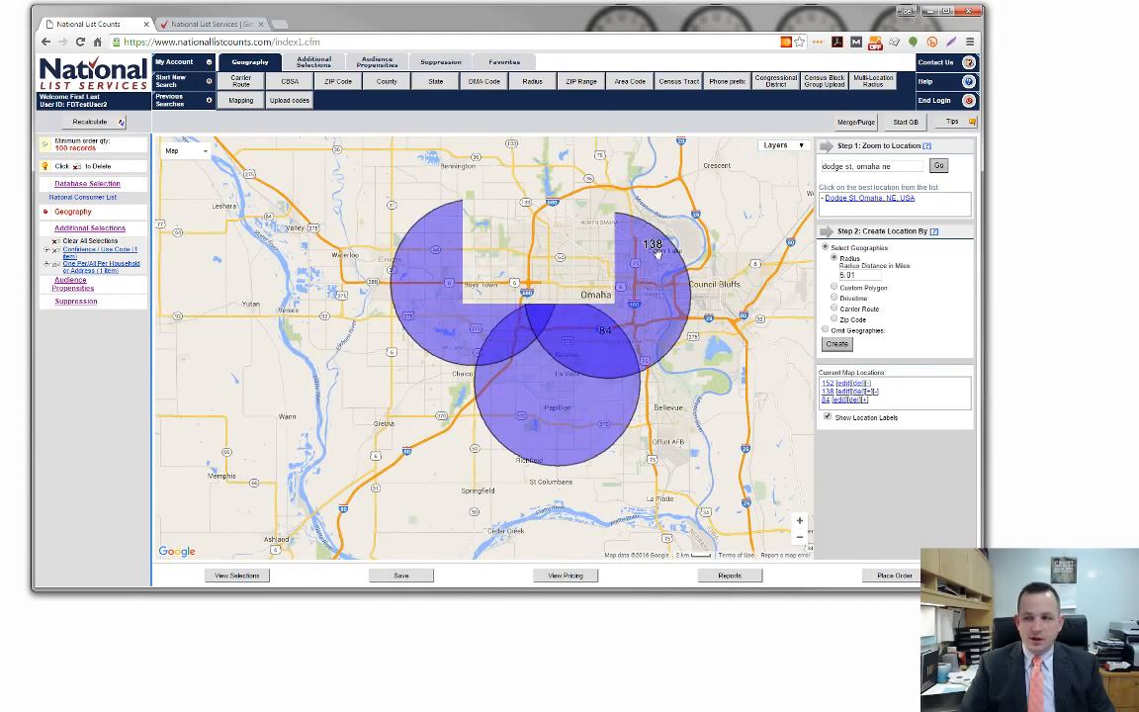
left_click_drag(703, 244, 708, 285)
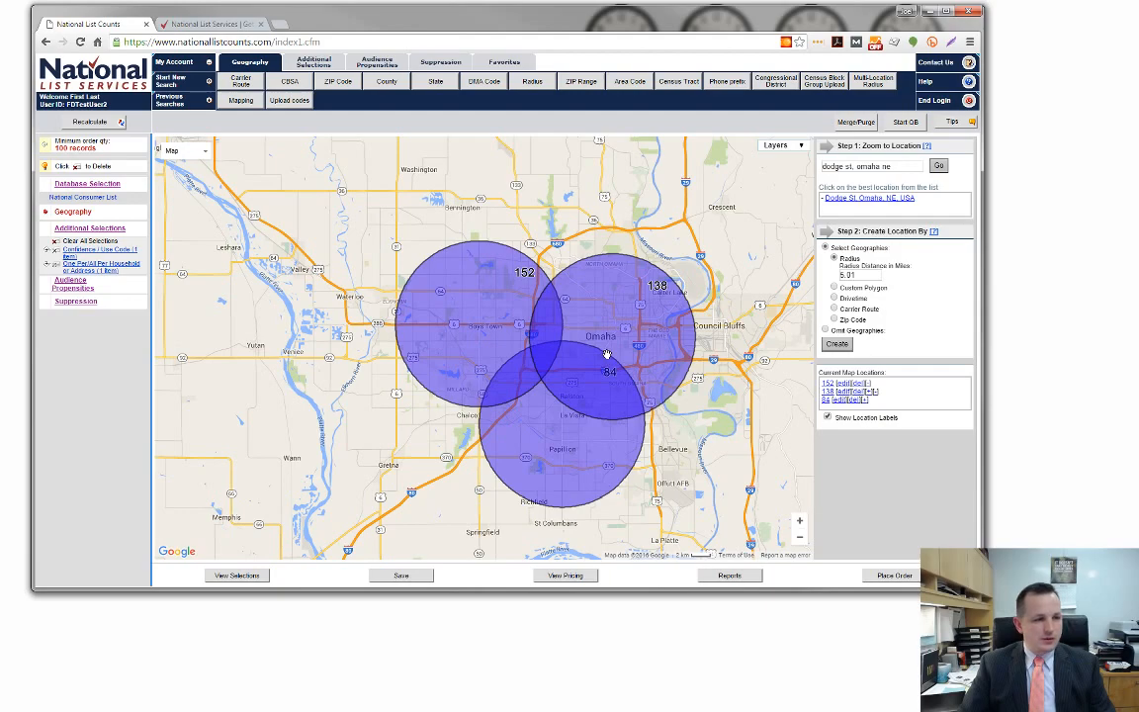
Step: Save the search for the three radius locations with an Excel breakdown by geography report
left_click_drag(706, 307, 673, 310)
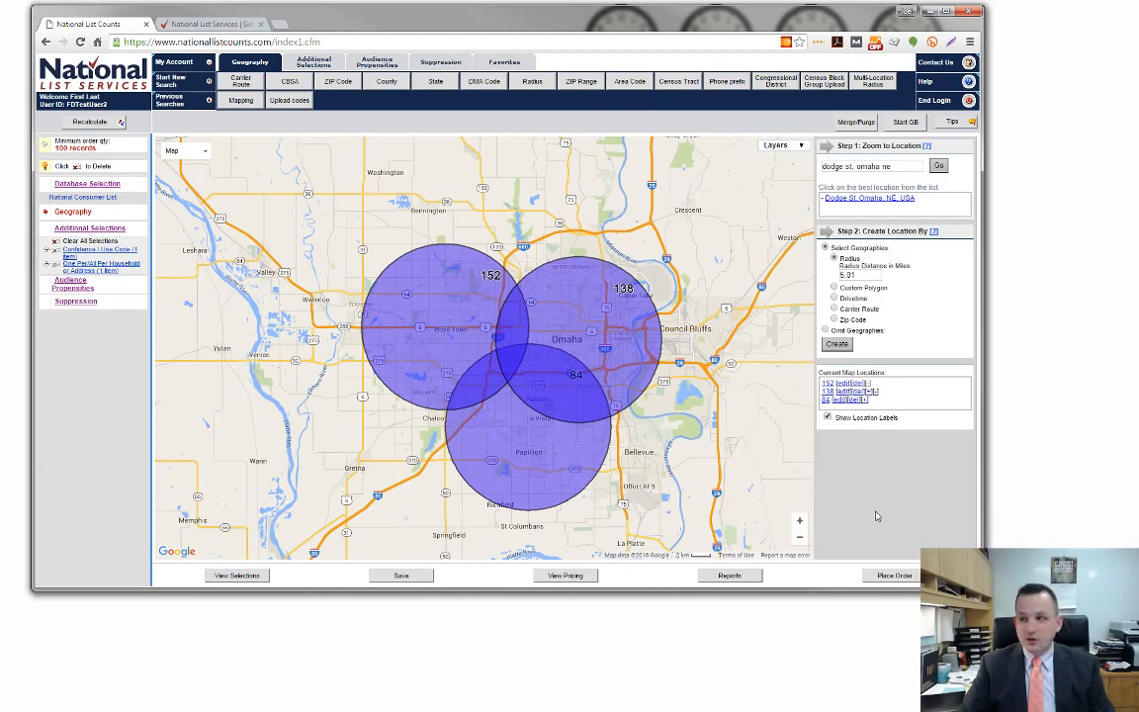
left_click(732, 576)
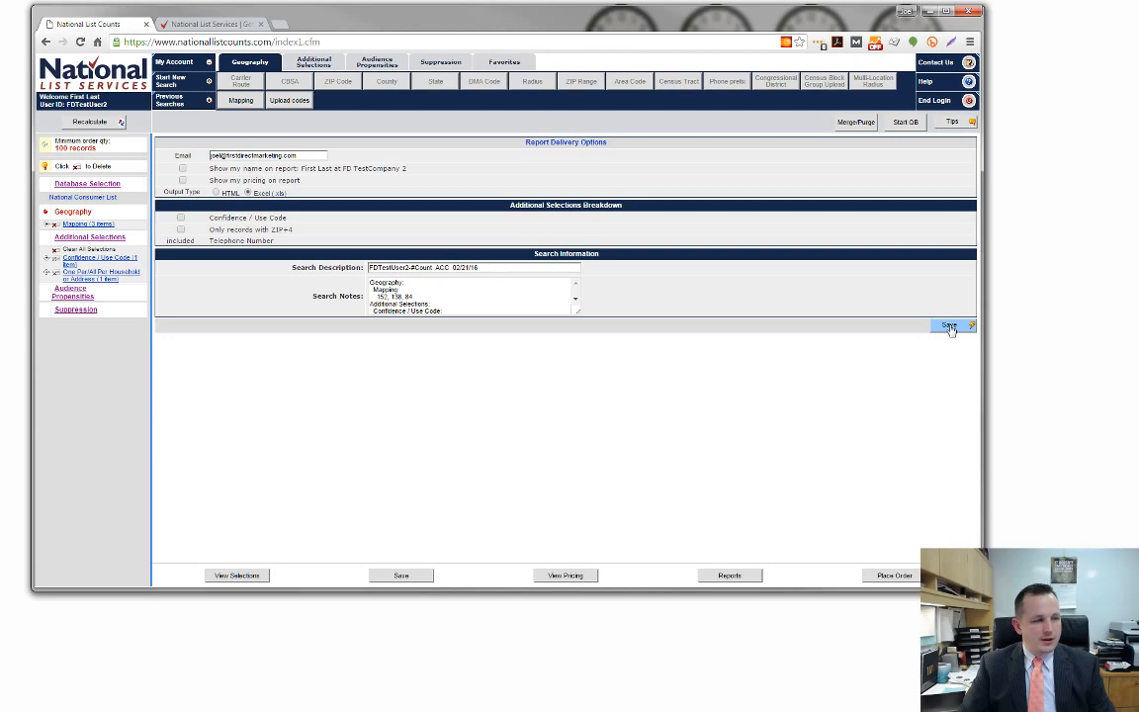
left_click(949, 327)
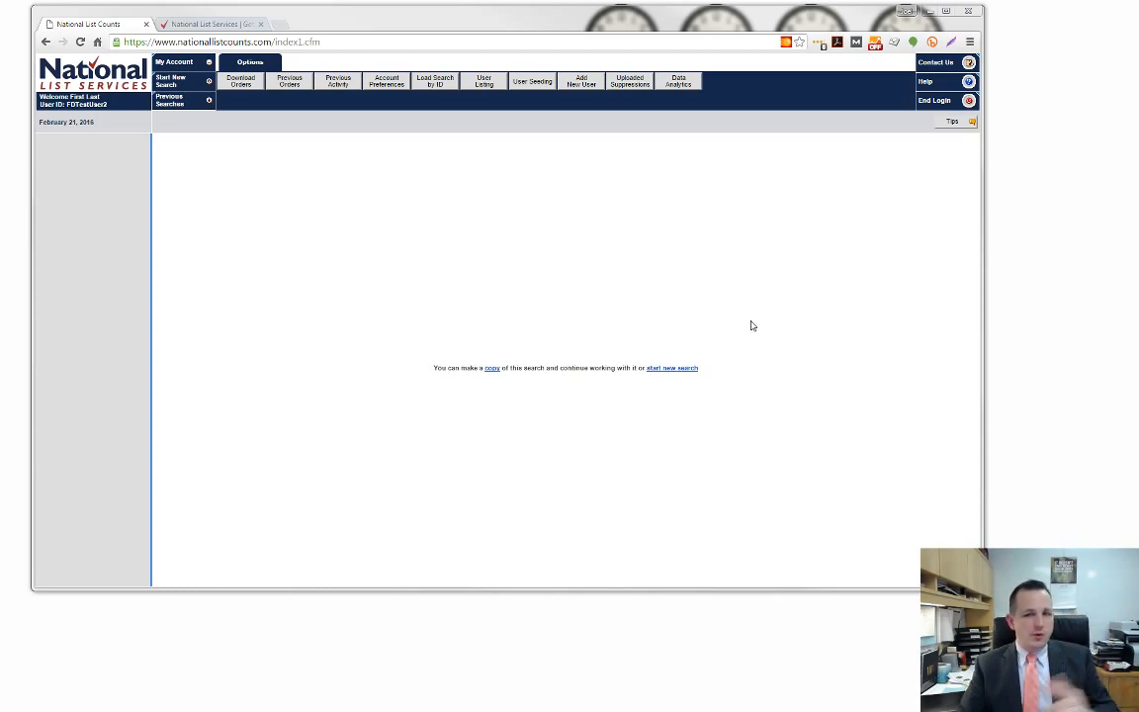
Step: Make a copy of the saved search and raise map location 84 above 138 in priority
left_click(489, 370)
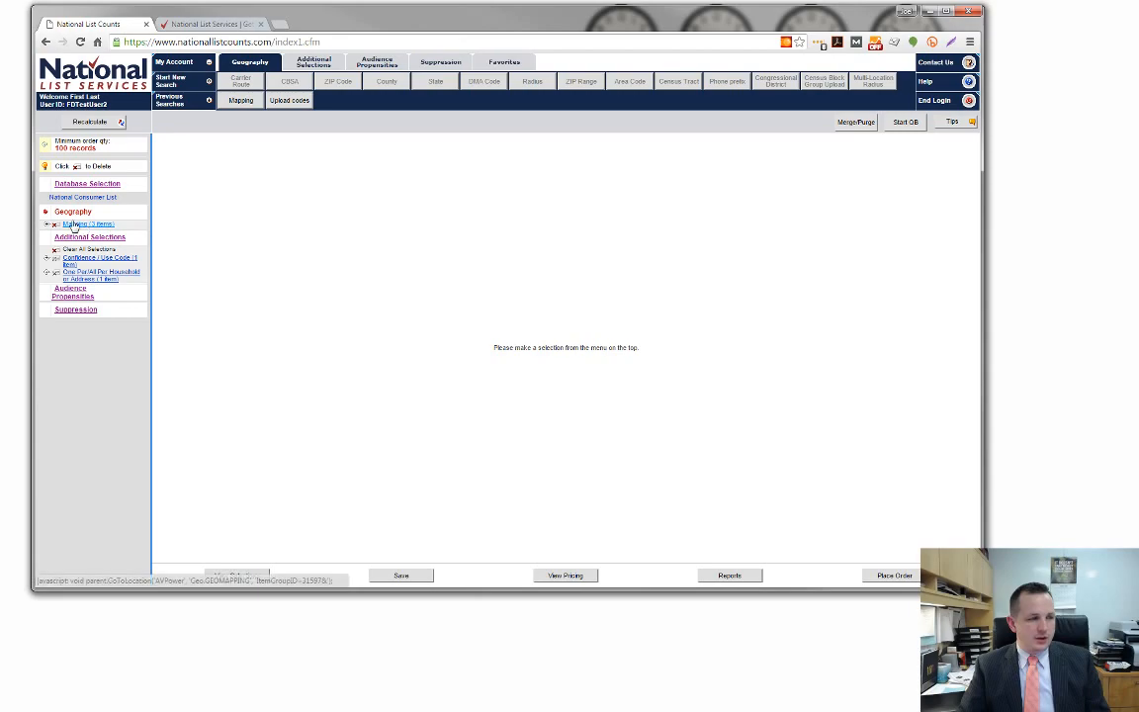
left_click(74, 225)
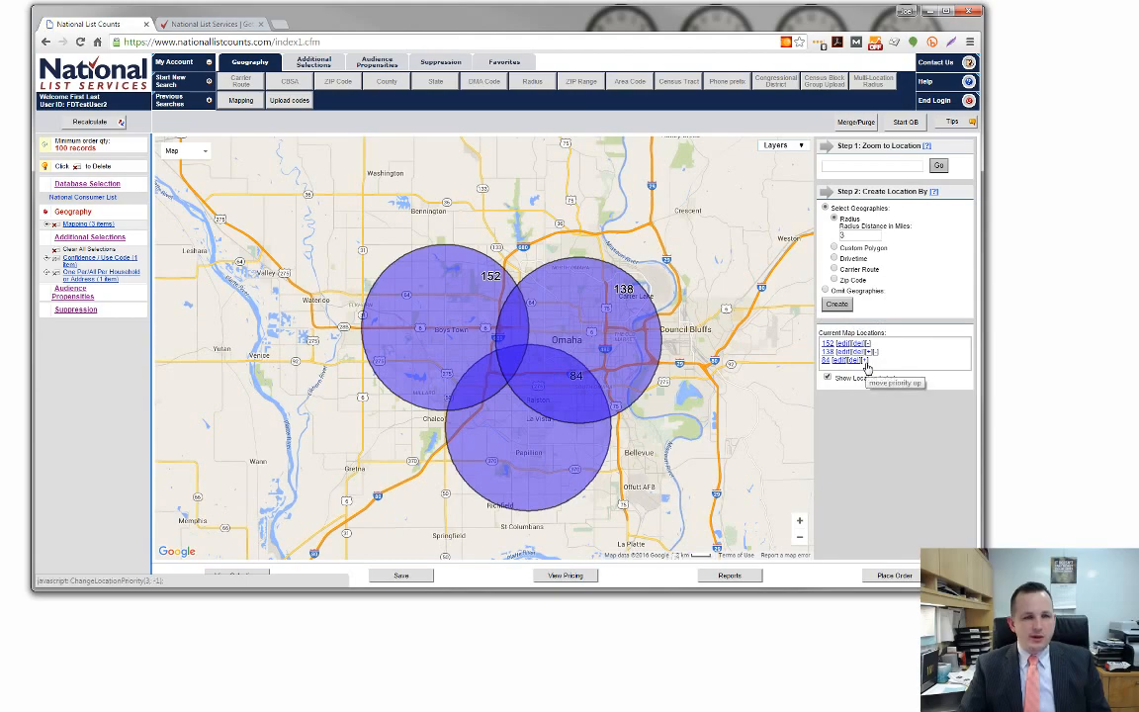
left_click(866, 366)
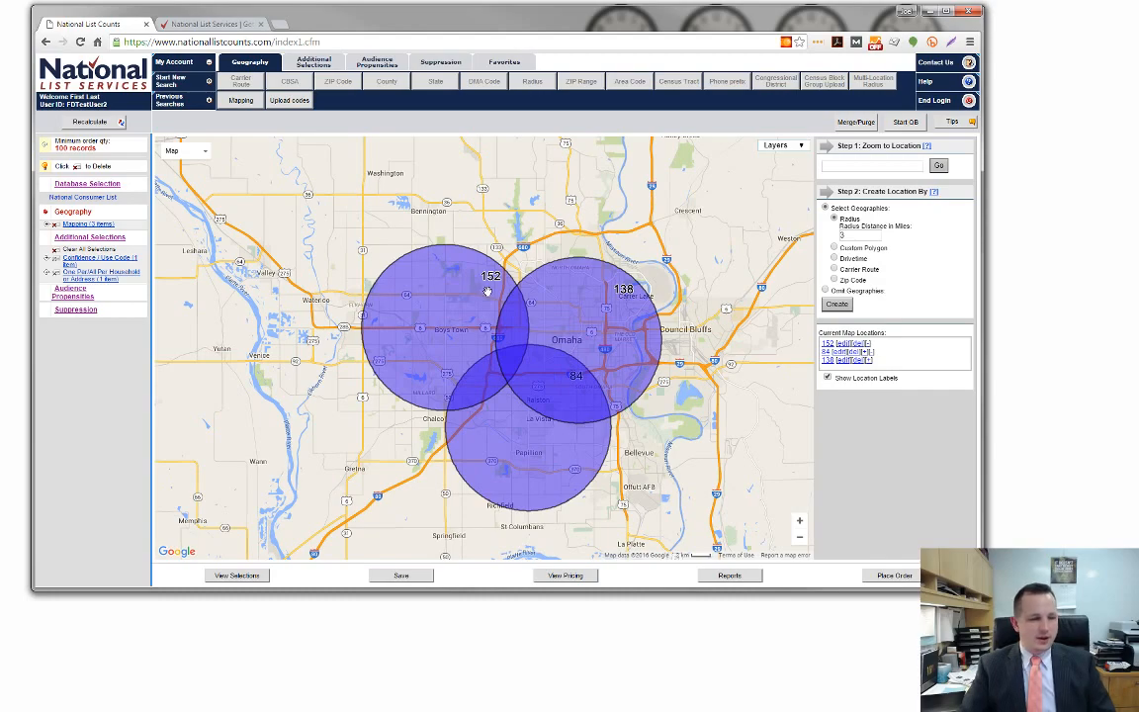
Step: Save the copied search with the new location priority as a breakdown by geography report
left_click(728, 577)
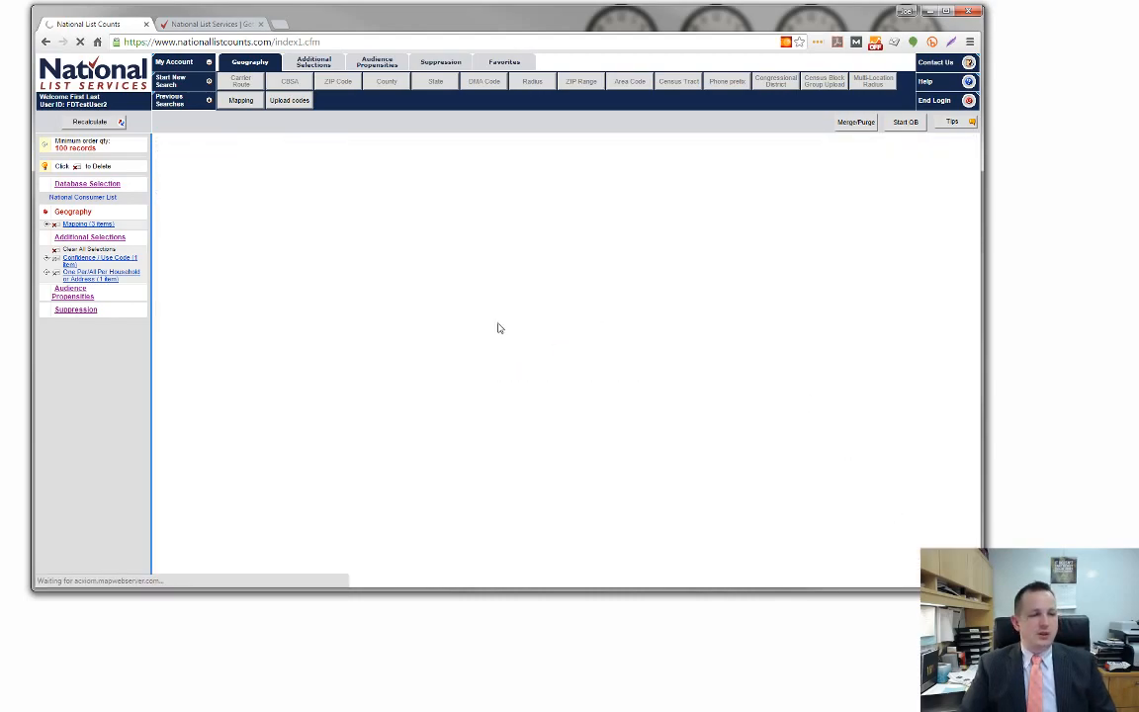
left_click(947, 188)
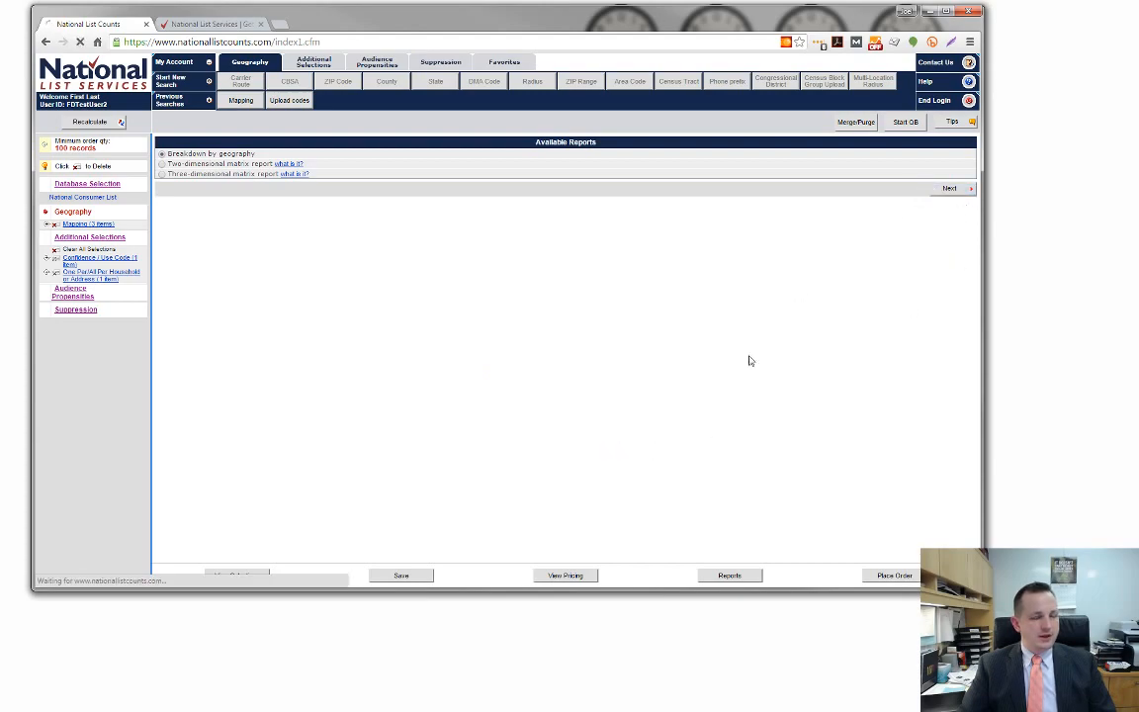
left_click(947, 325)
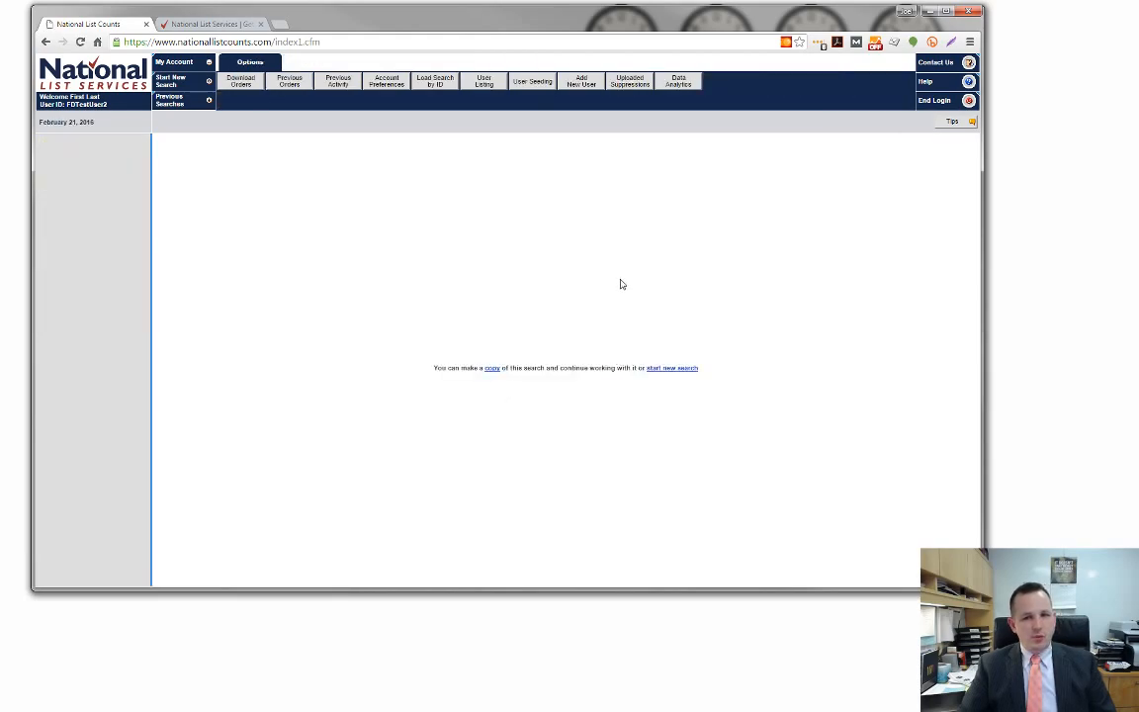
Step: Make another copy of the search, leave it unsaved and open the list of previous searches
left_click(492, 369)
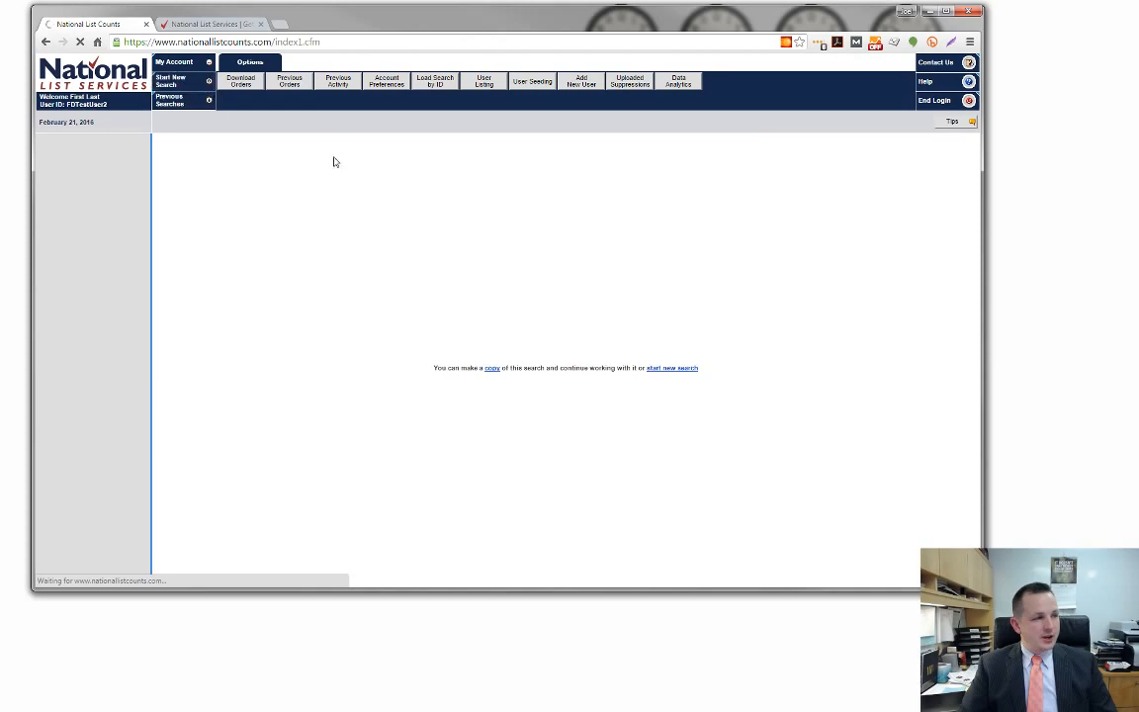
left_click(179, 103)
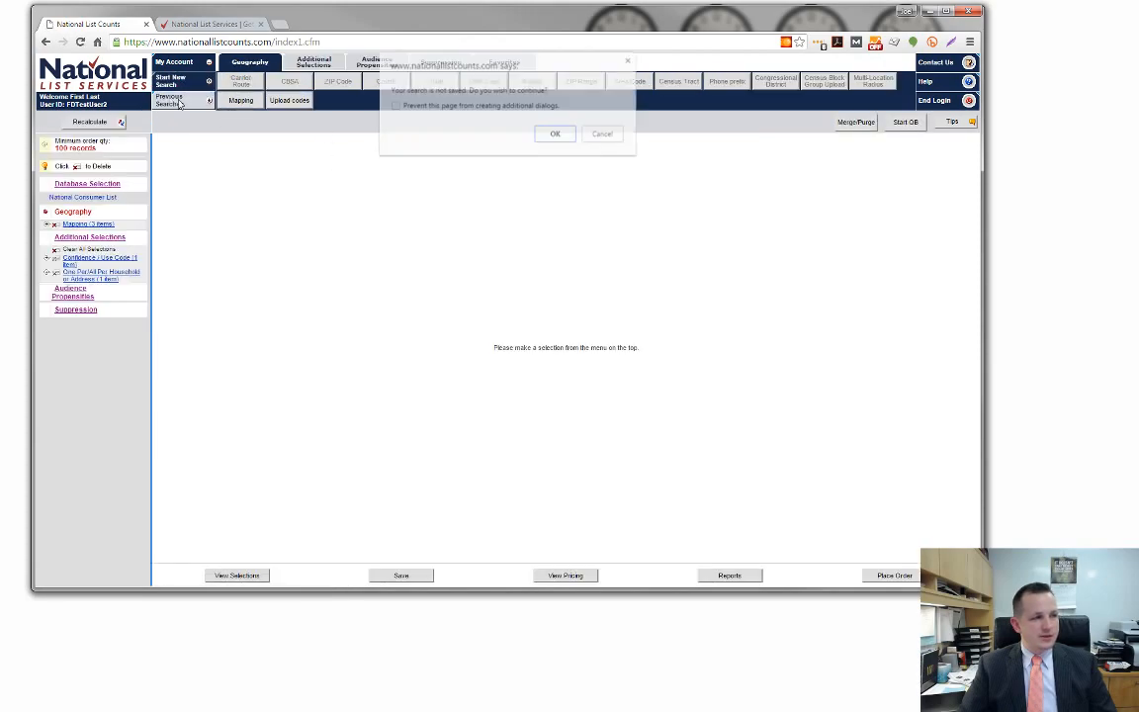
left_click(558, 136)
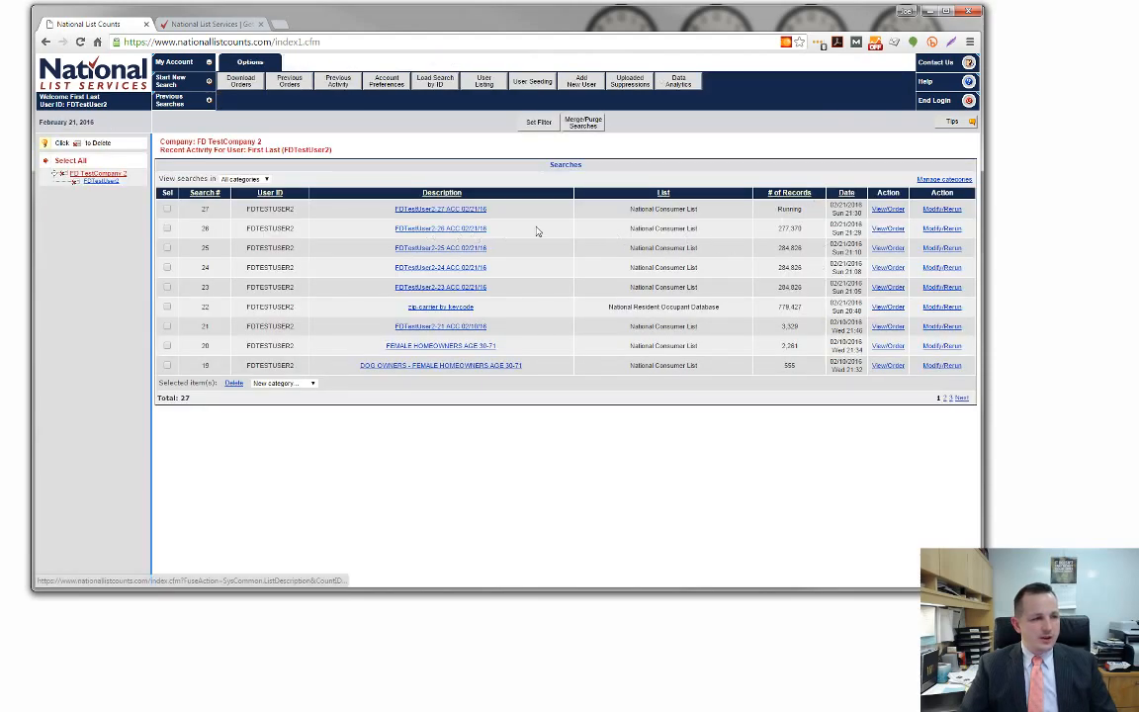
Step: Open the report of search 26 and examine its map and the record totals for each radius location
left_click(888, 229)
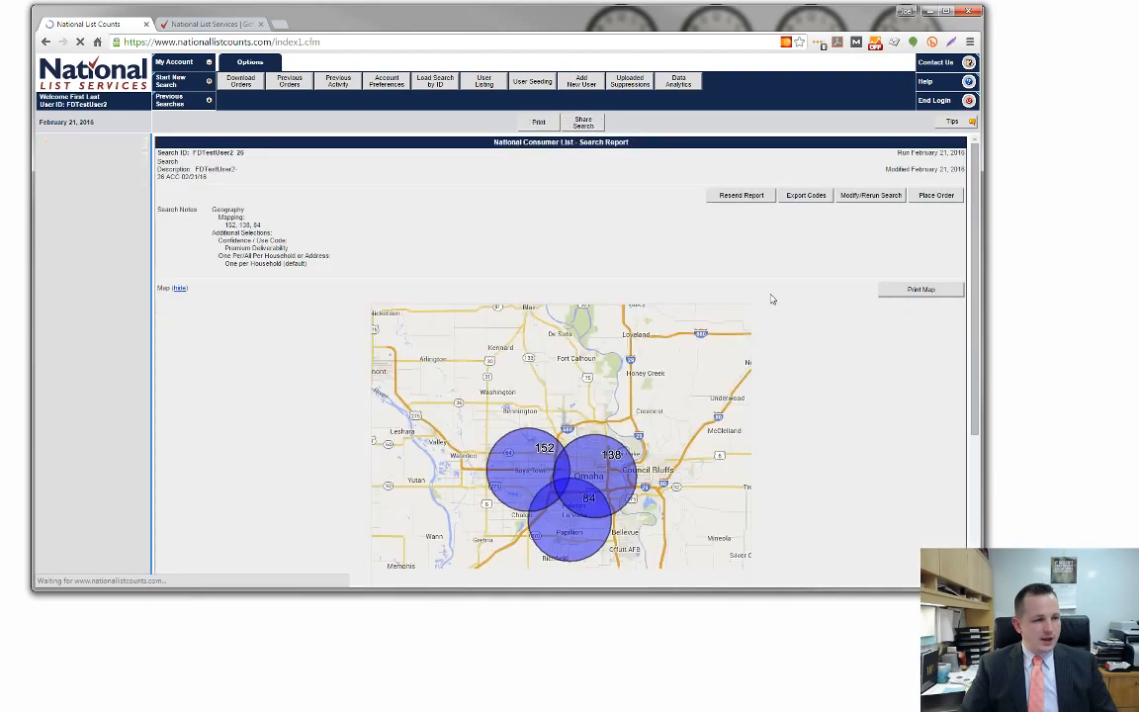
scroll(775, 306, "down", 3)
scroll(758, 305, "up", 2)
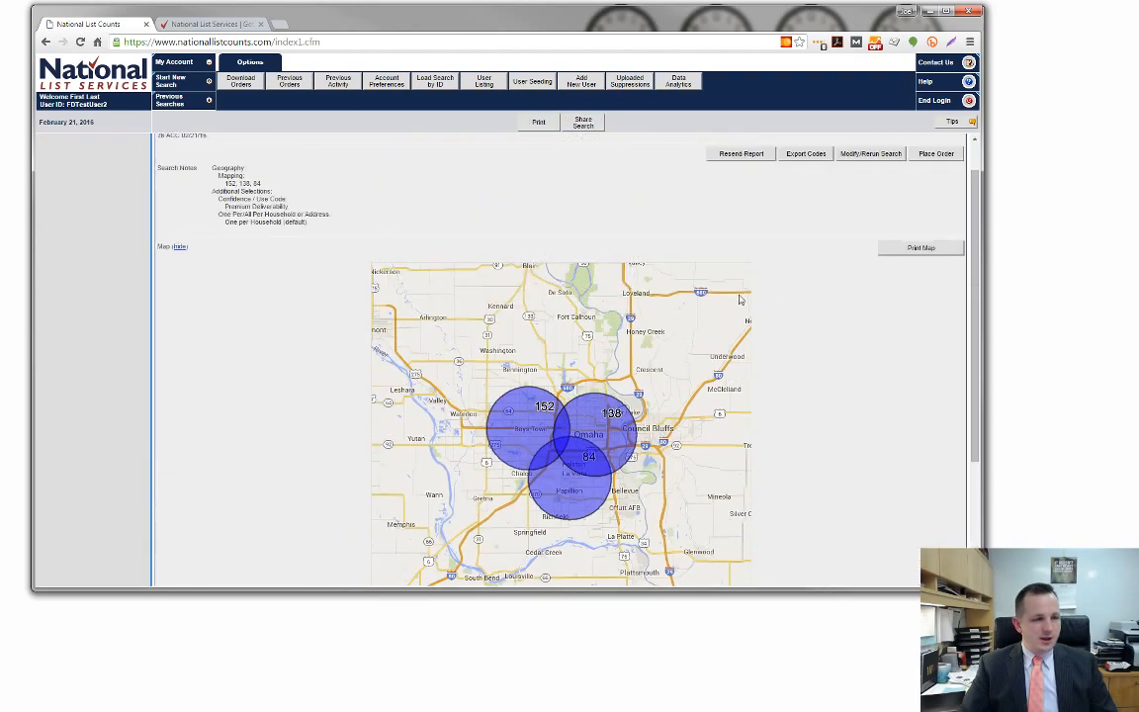
scroll(571, 438, "down", 3)
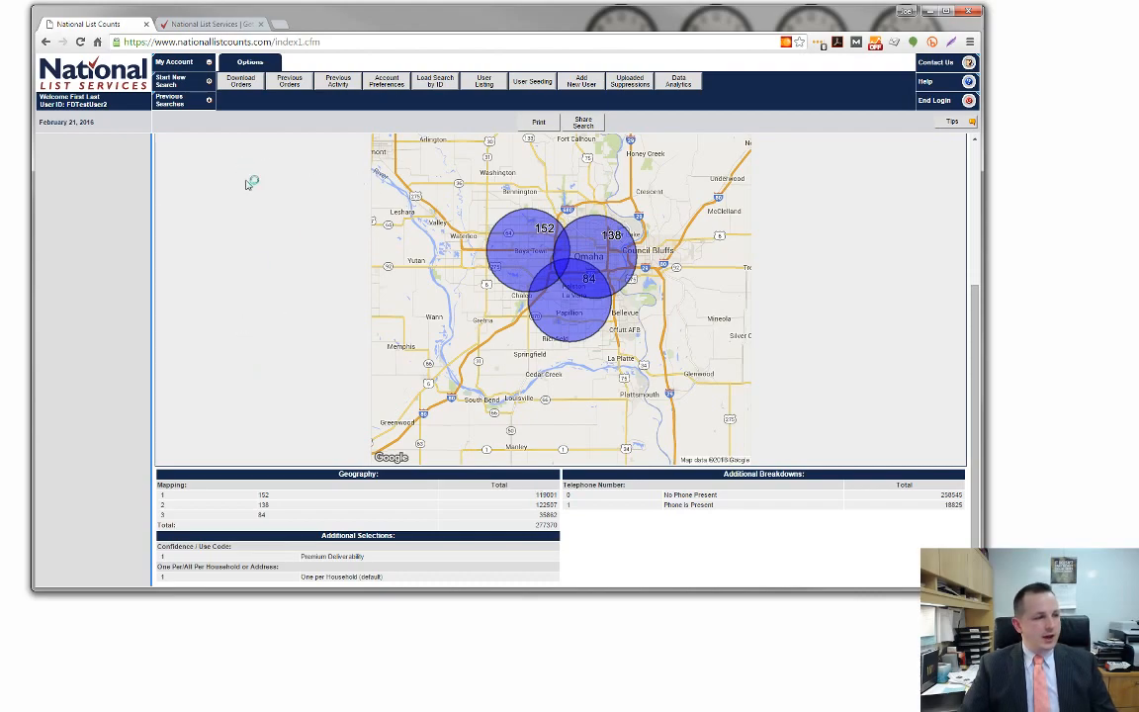
scroll(266, 268, "up", 3)
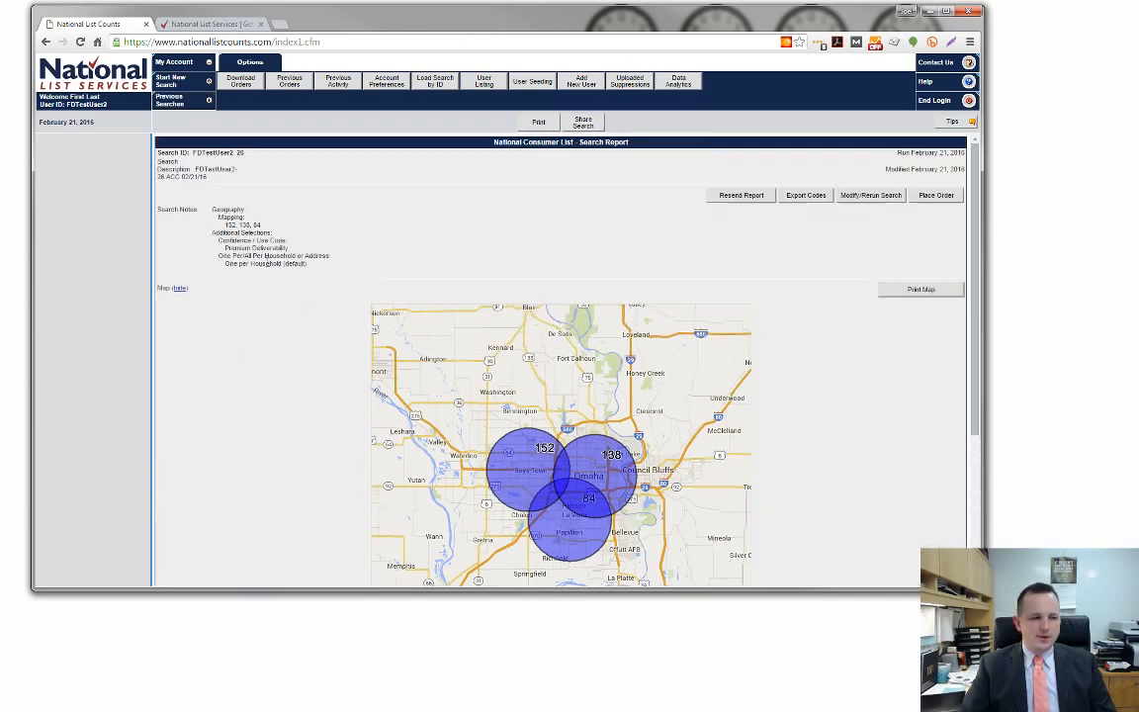
scroll(266, 262, "down", 3)
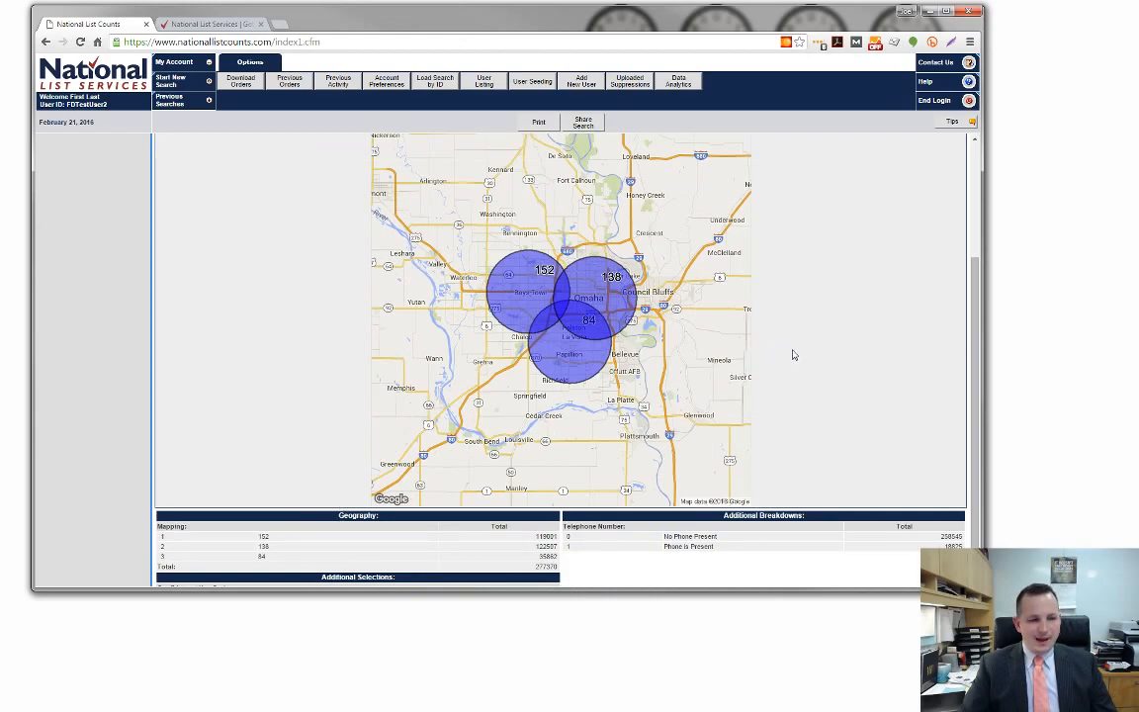
scroll(806, 355, "up", 3)
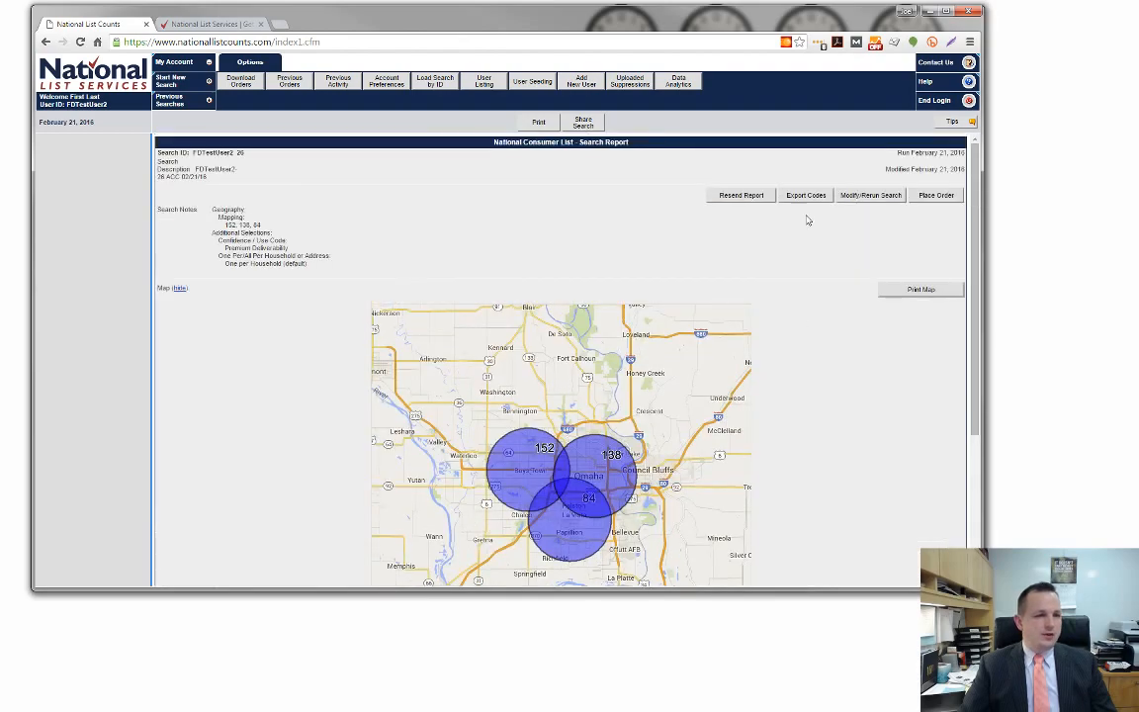
Step: Reopen search 26 for modification and set up a two-dimensional matrix report for it
left_click(867, 196)
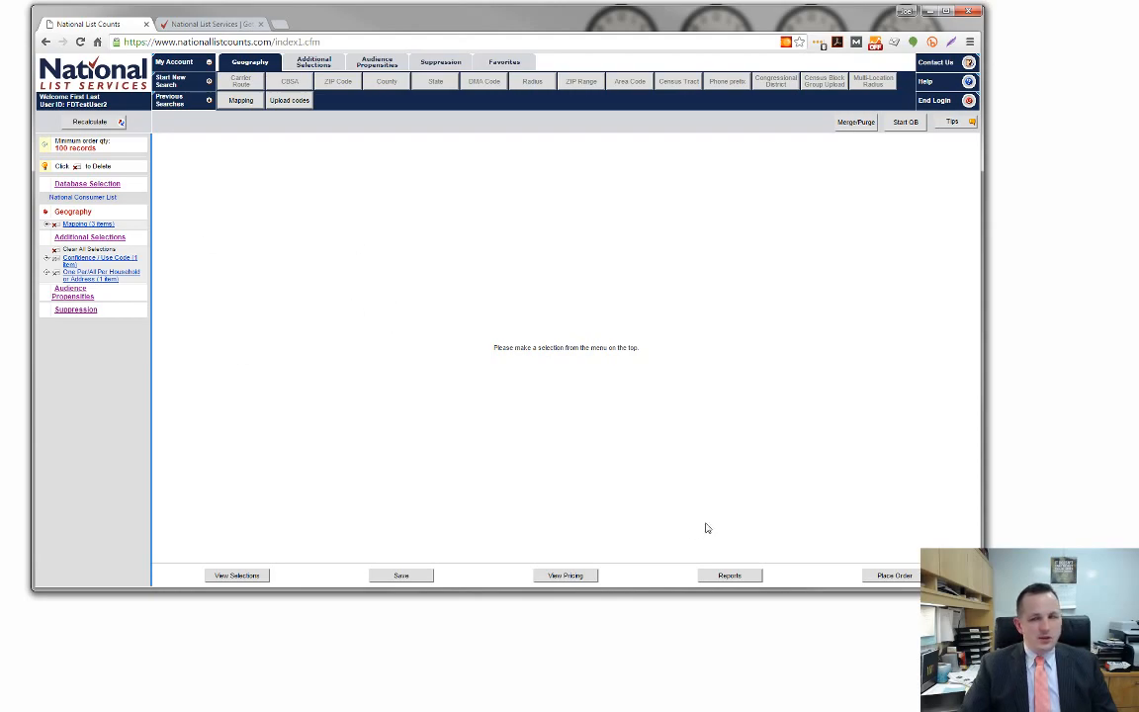
left_click(732, 576)
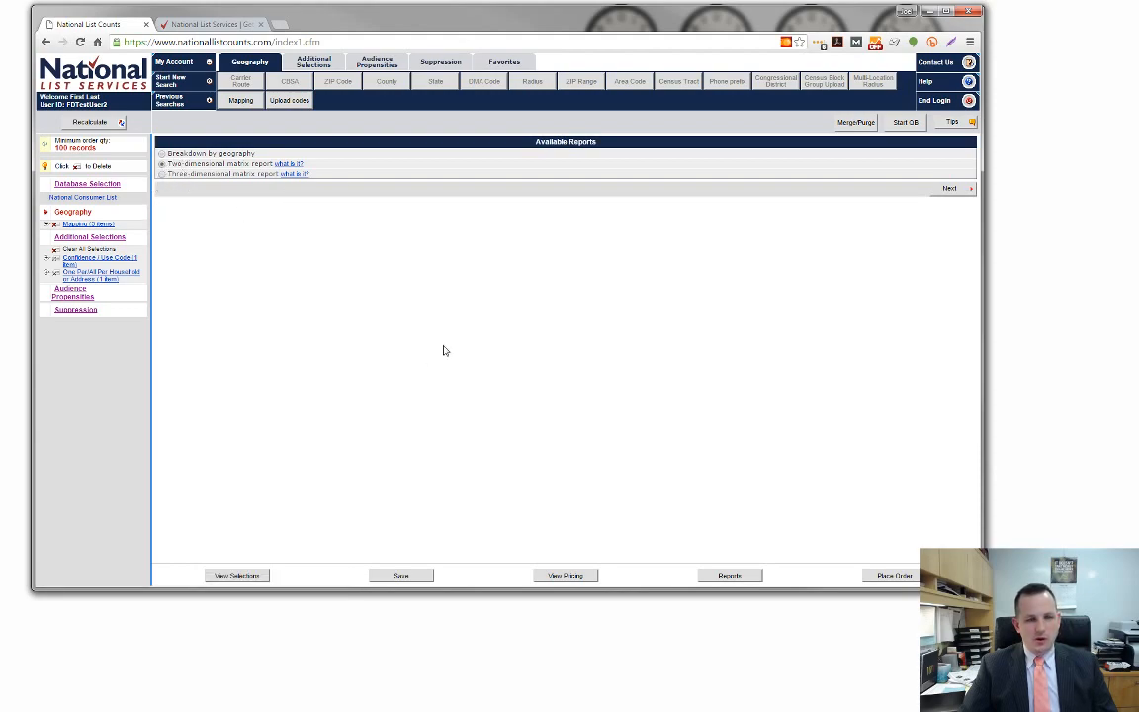
left_click(951, 189)
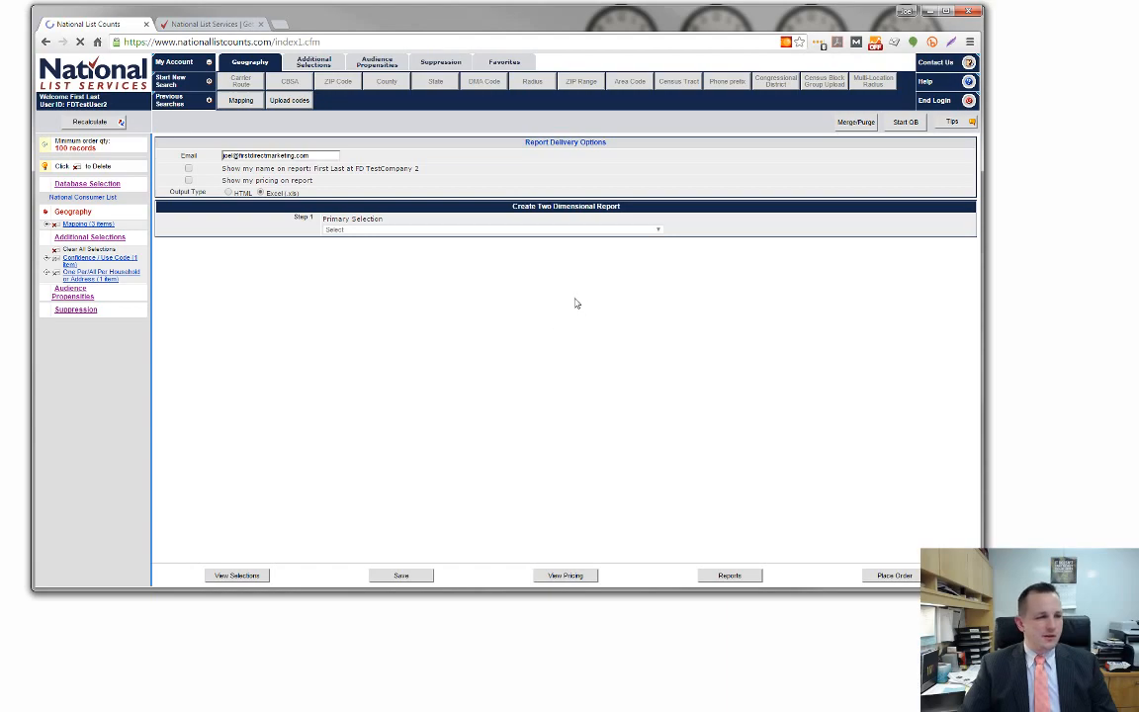
Step: Set the matrix report's primary selection to Geography and its secondary selection to ZIP Codes
left_click(658, 231)
type("geo")
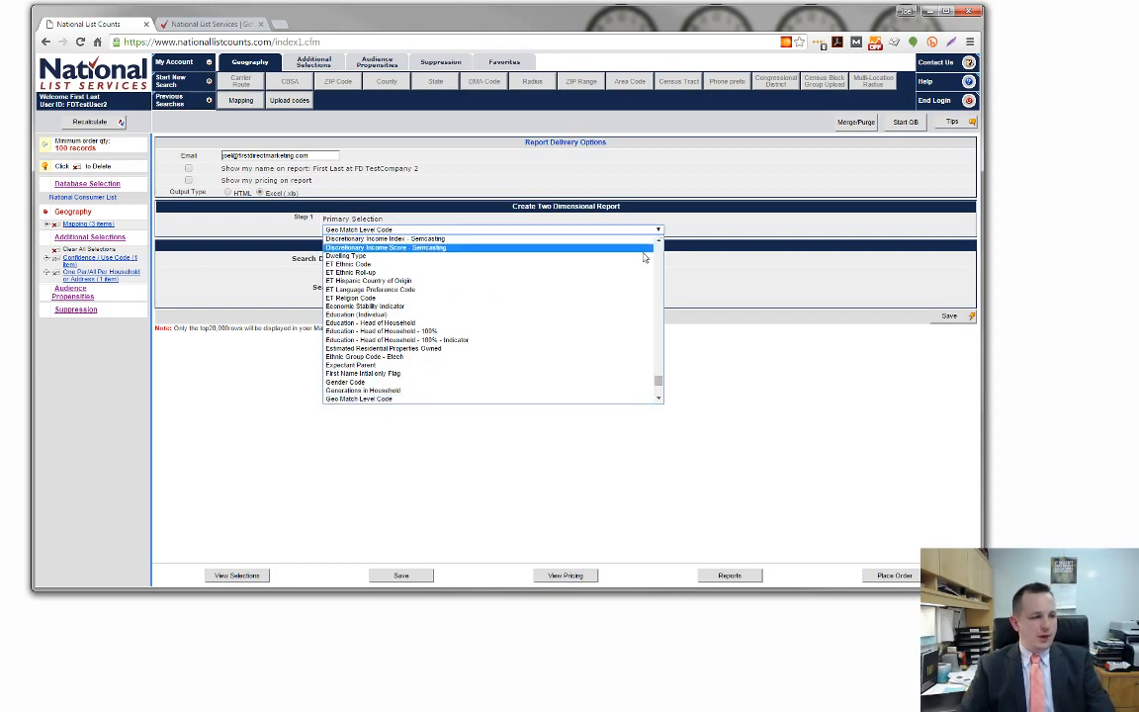
scroll(376, 336, "down", 5)
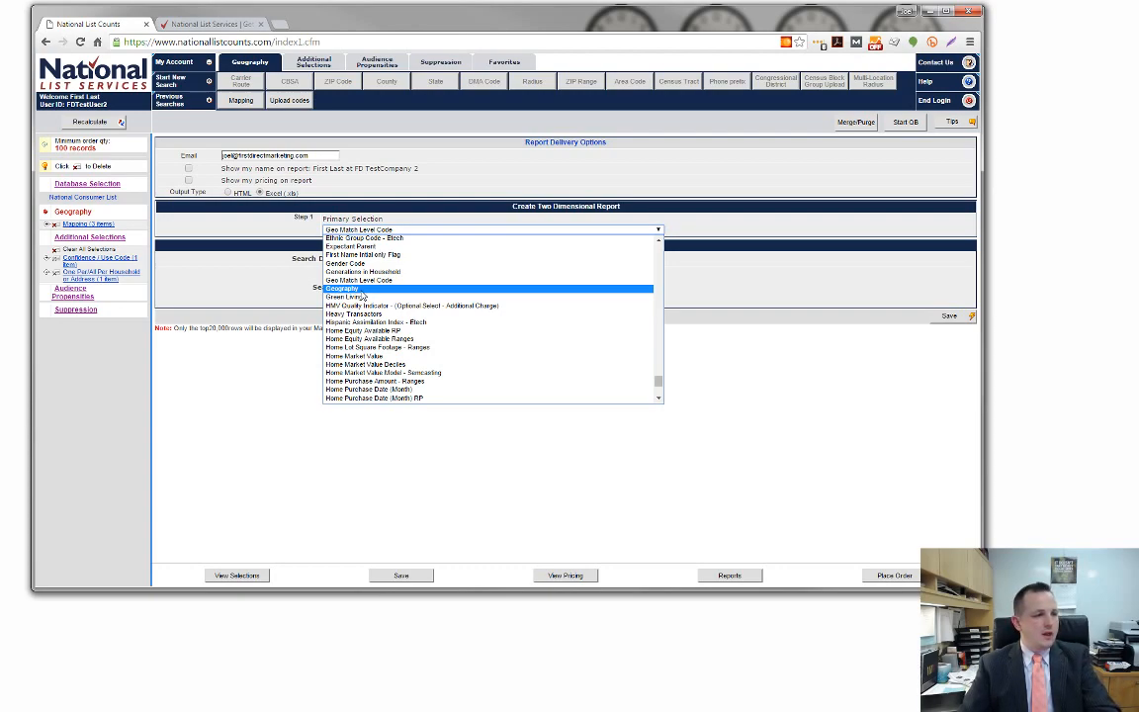
left_click(362, 293)
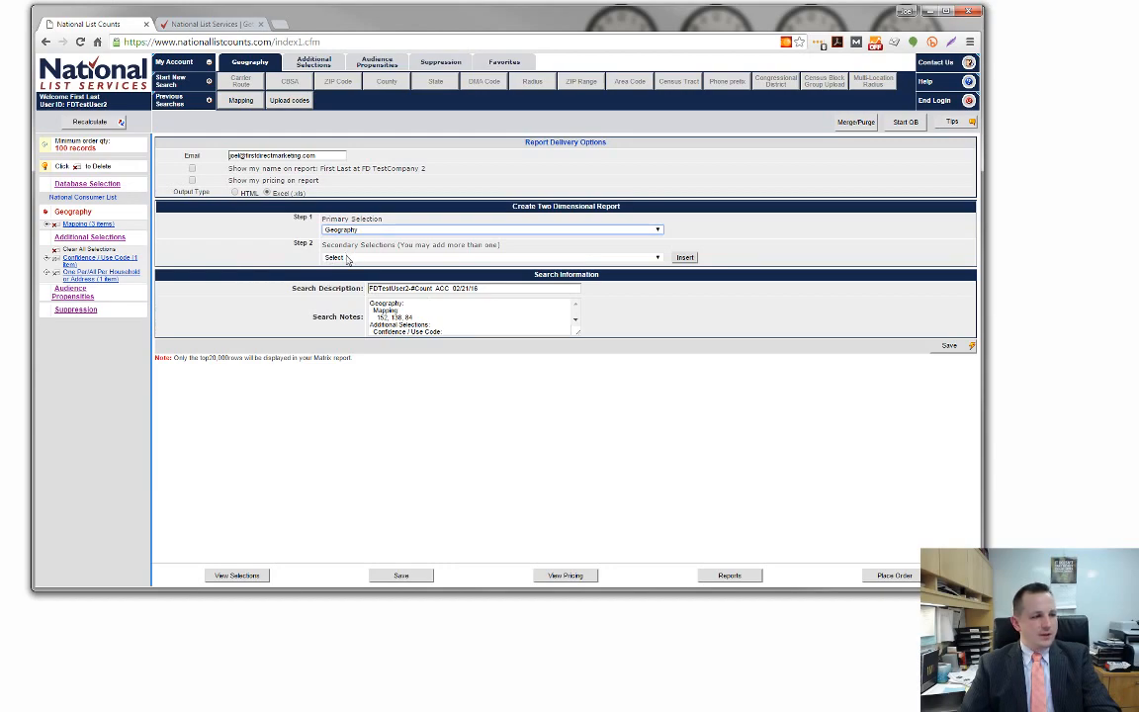
left_click(346, 258)
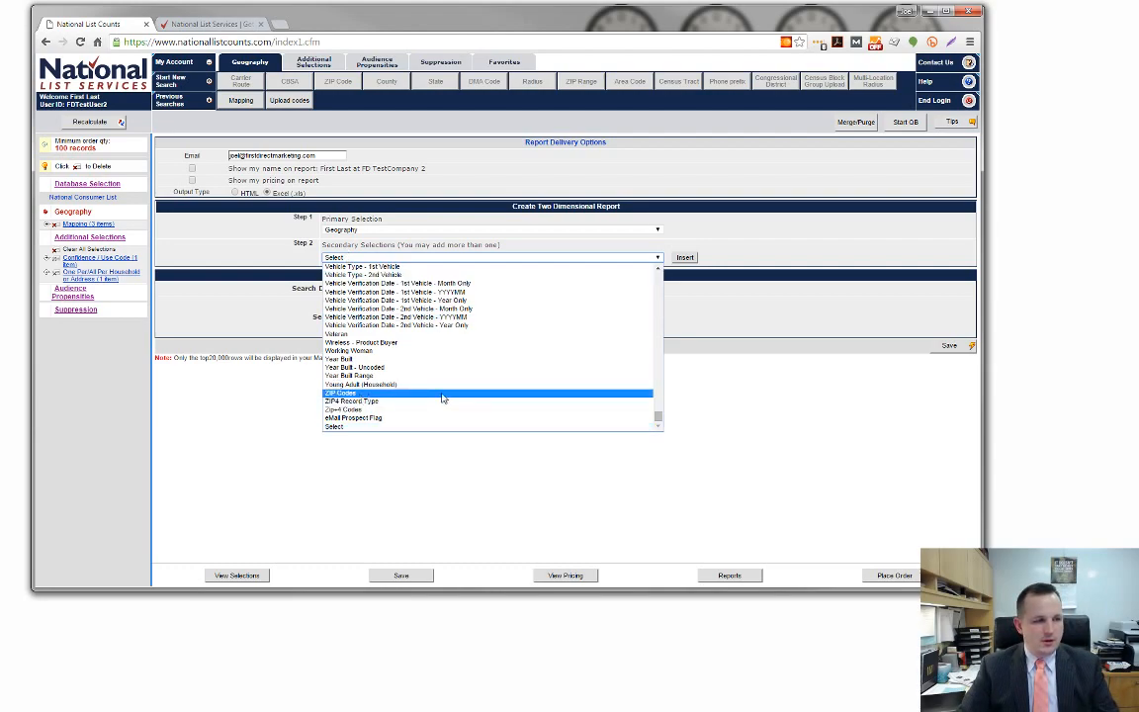
left_click(805, 379)
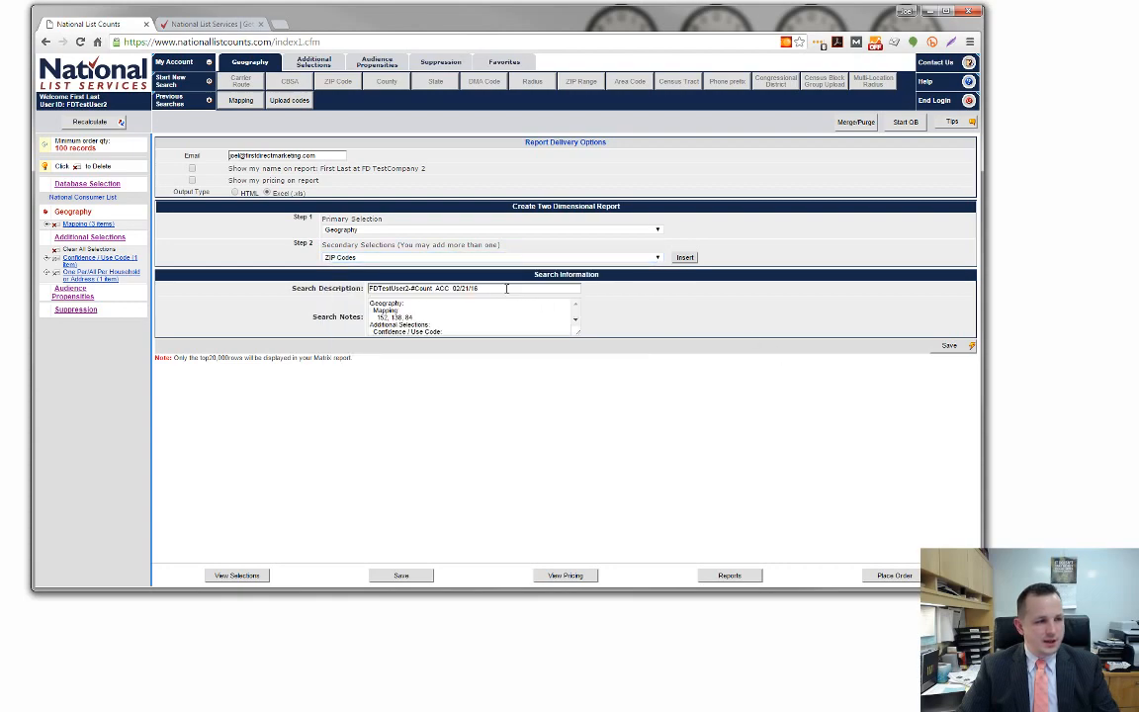
Step: Replace the search description with "geo > zip code breakdown" and save the matrix report search
left_click_drag(507, 288, 135, 316)
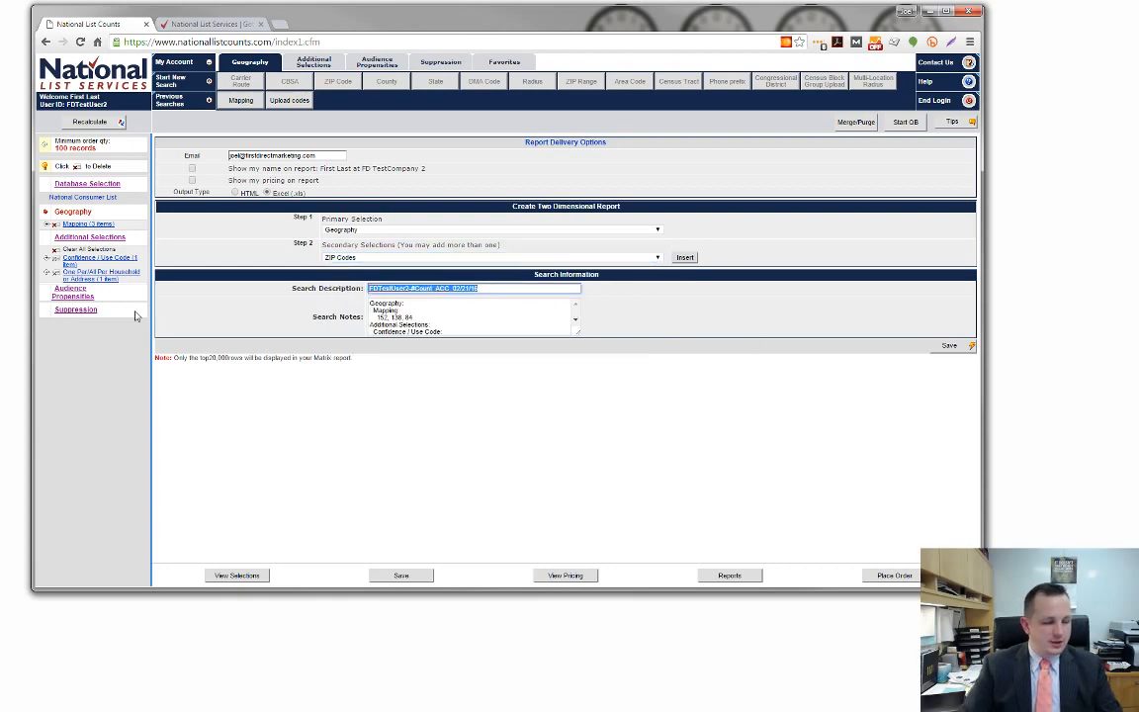
type("geo > zip code breakdown")
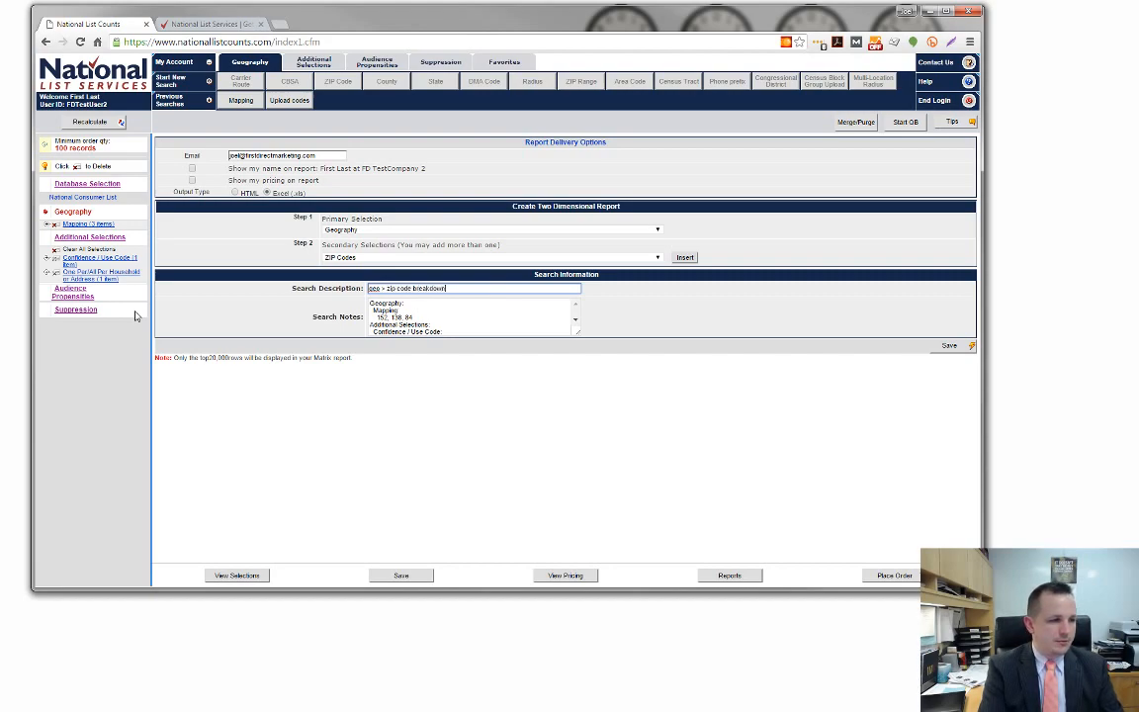
left_click(958, 350)
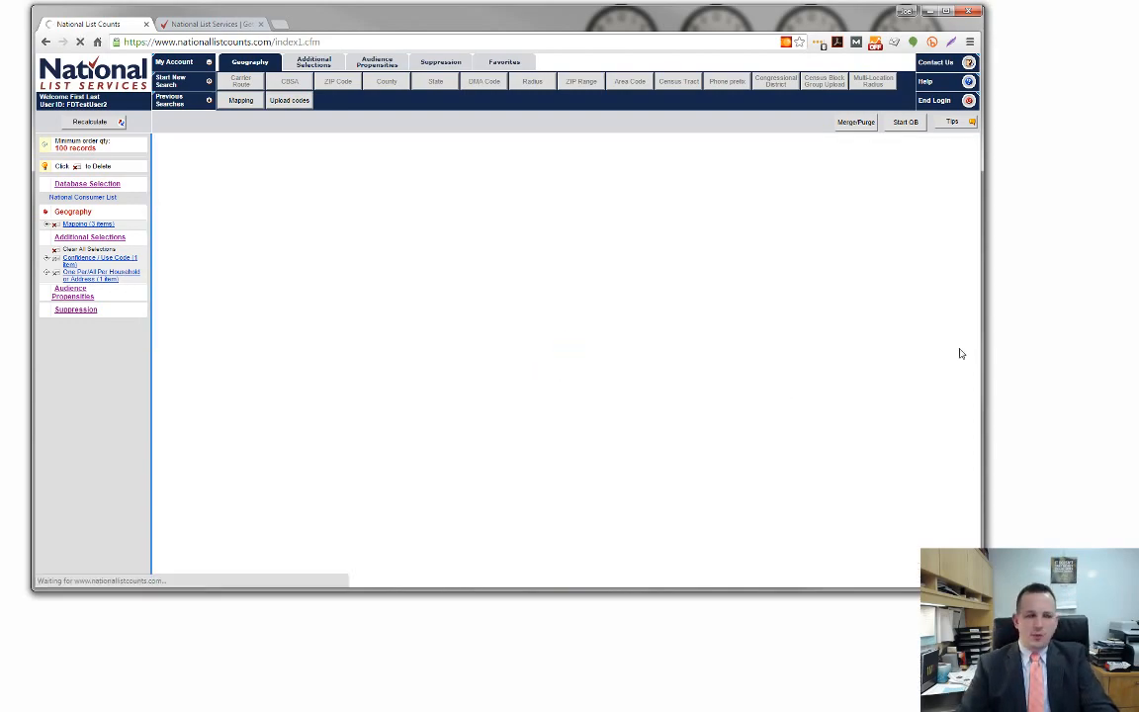
Step: Make a copy of the saved search and set up another two-dimensional matrix report for it
left_click(493, 368)
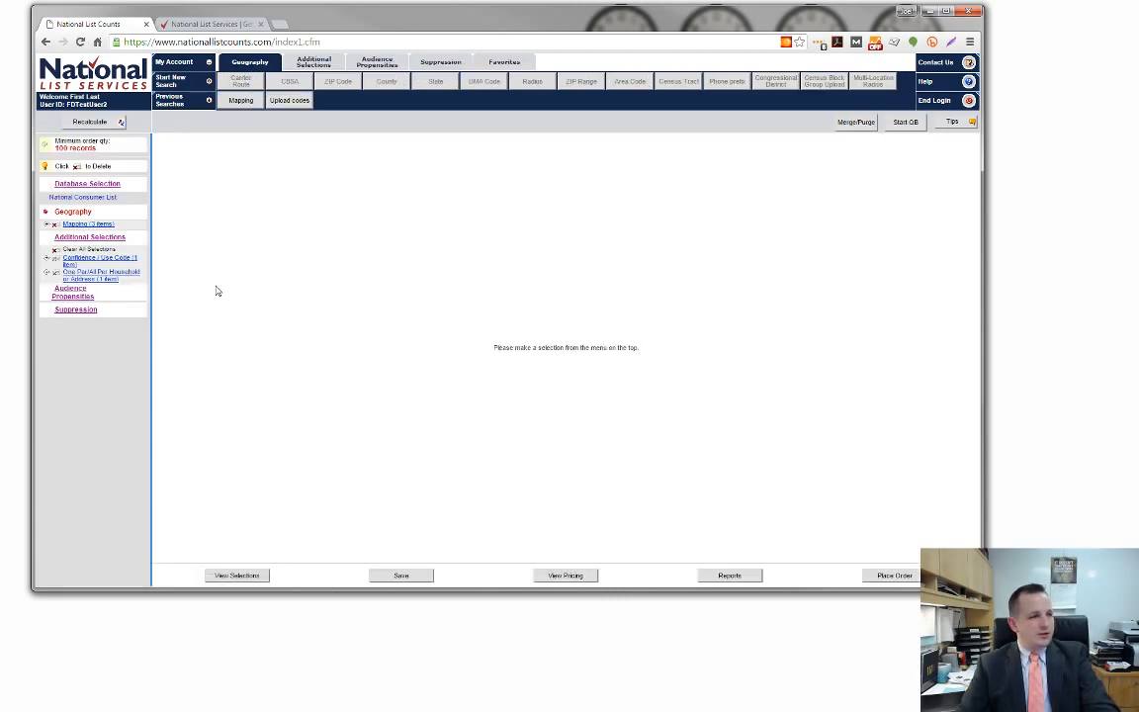
left_click(729, 575)
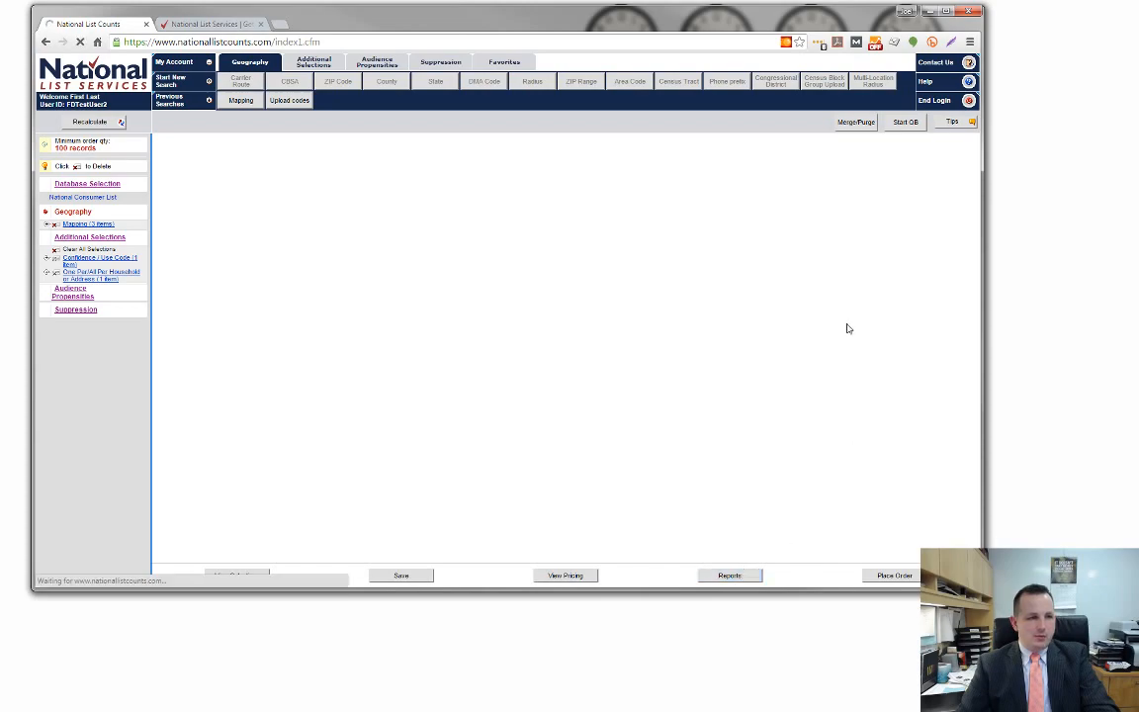
left_click(334, 69)
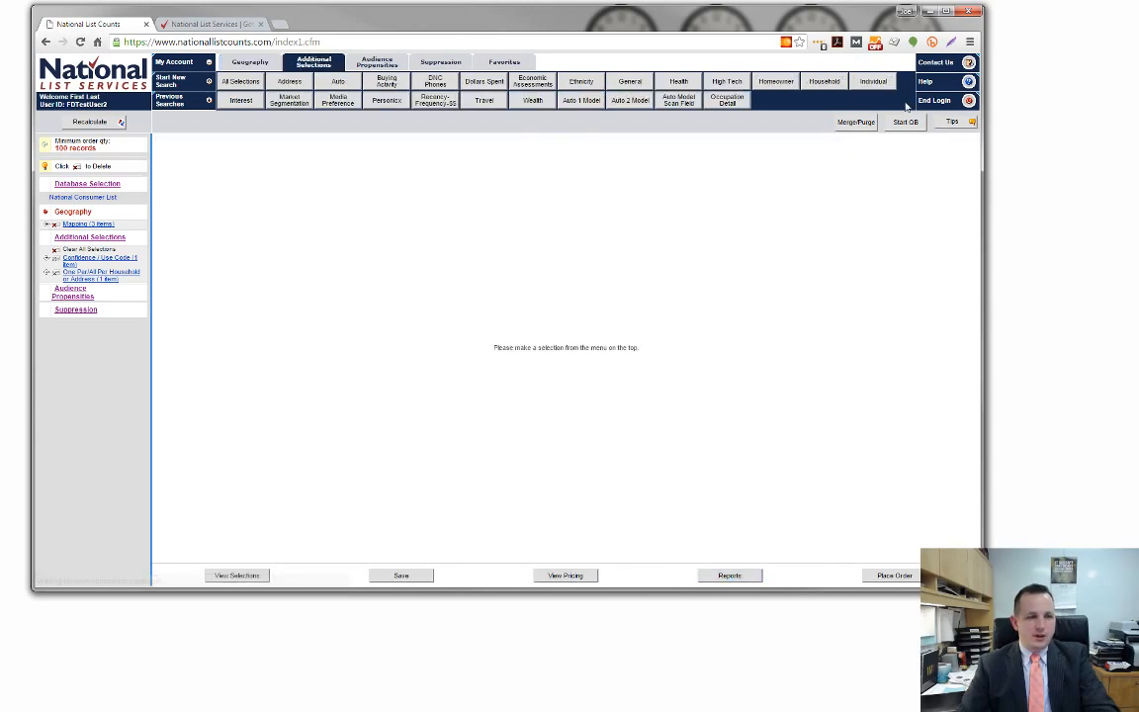
left_click(749, 576)
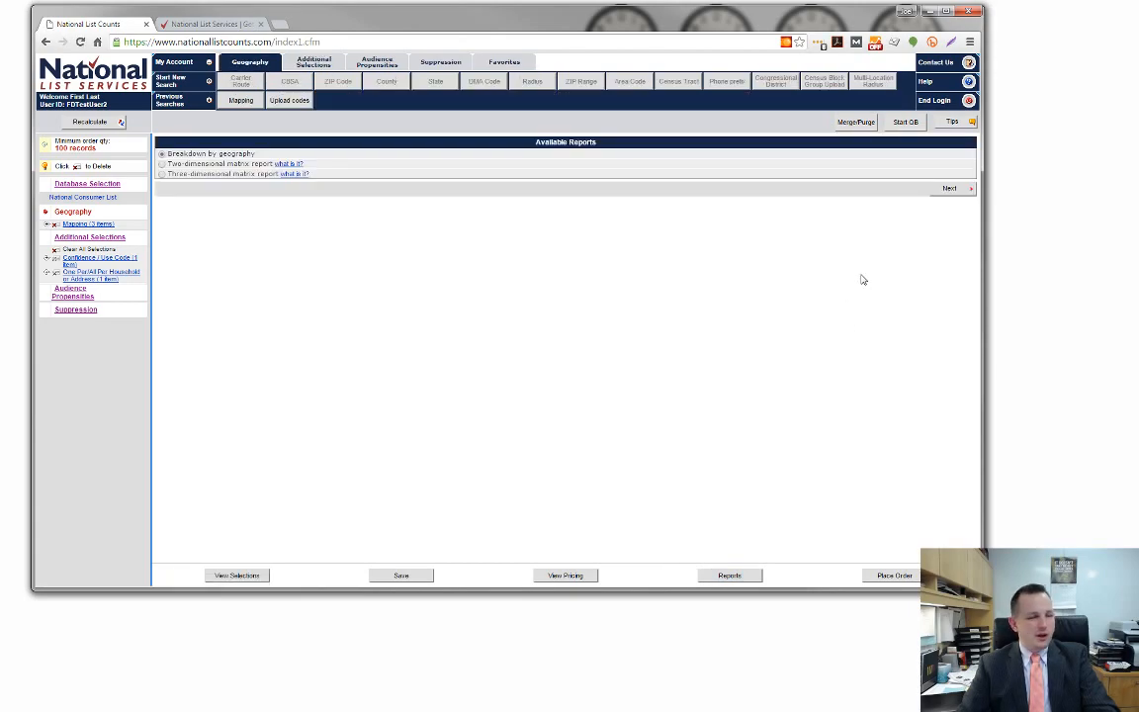
left_click(162, 164)
left_click(947, 188)
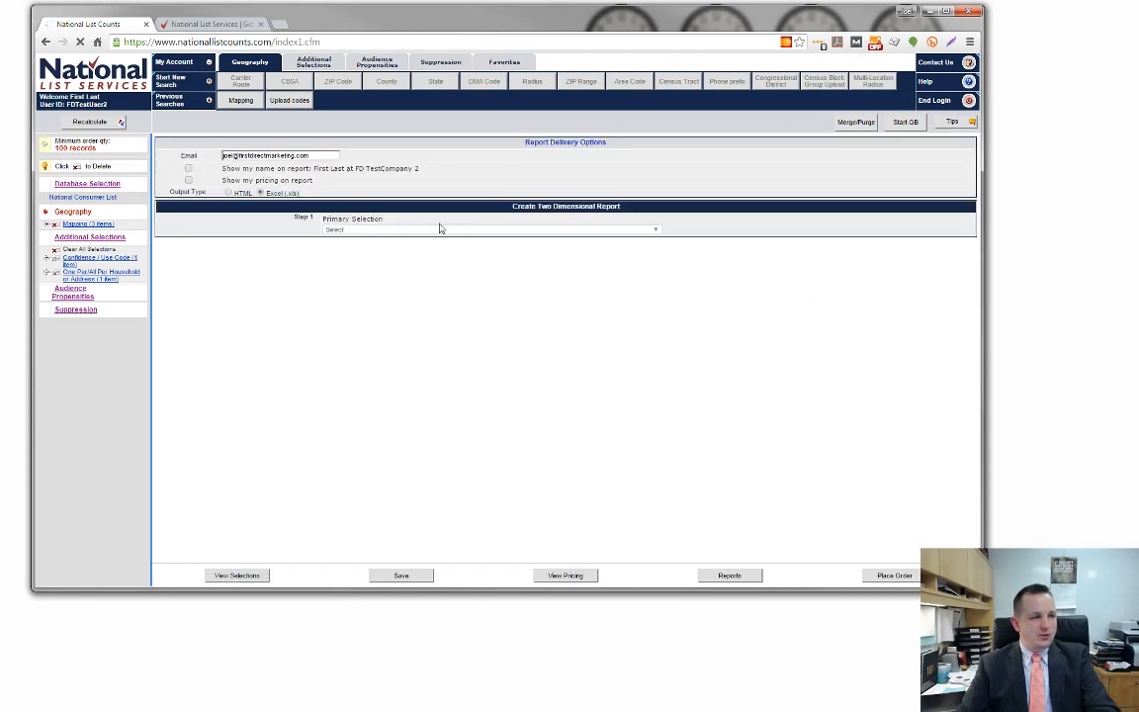
Step: Set the matrix report's primary selection to Geography and its secondary selection to Income High Ranges
left_click(441, 229)
left_click(441, 229)
left_click(441, 229)
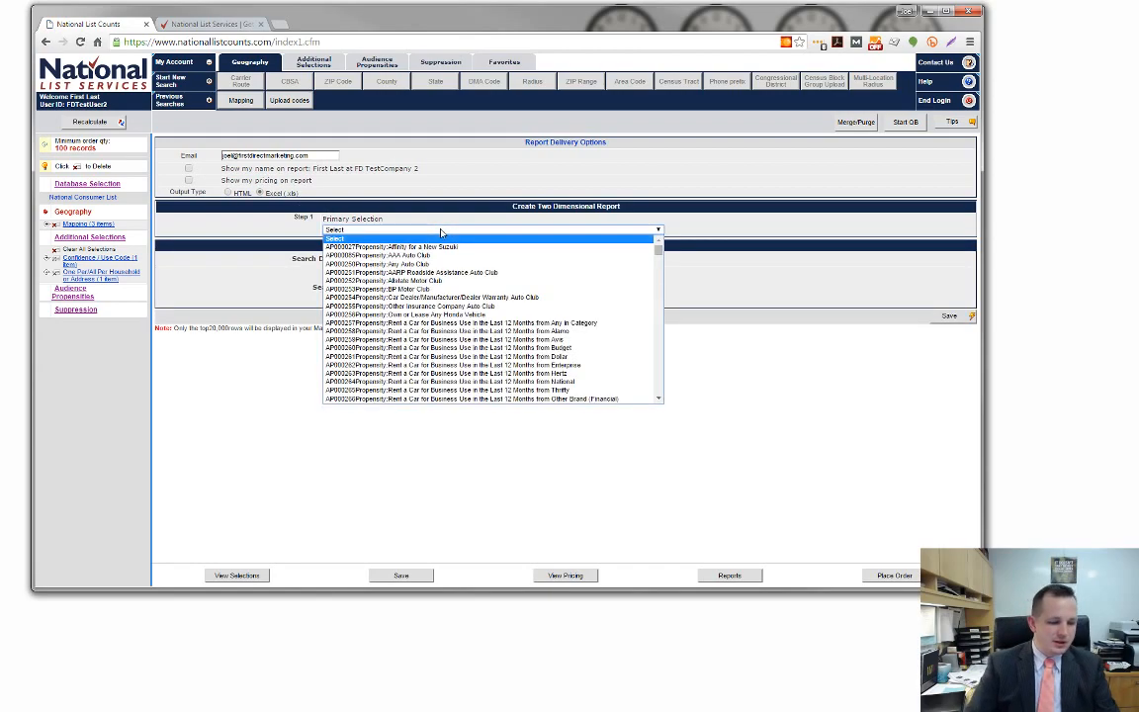
type("geo")
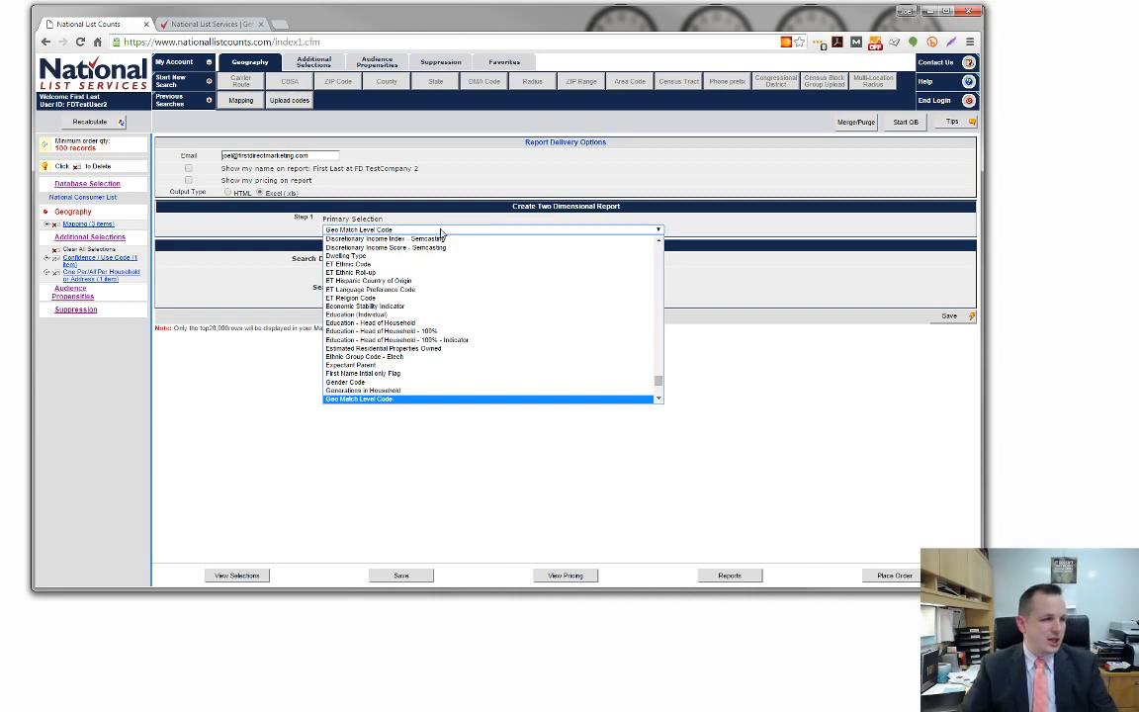
scroll(416, 361, "down", 5)
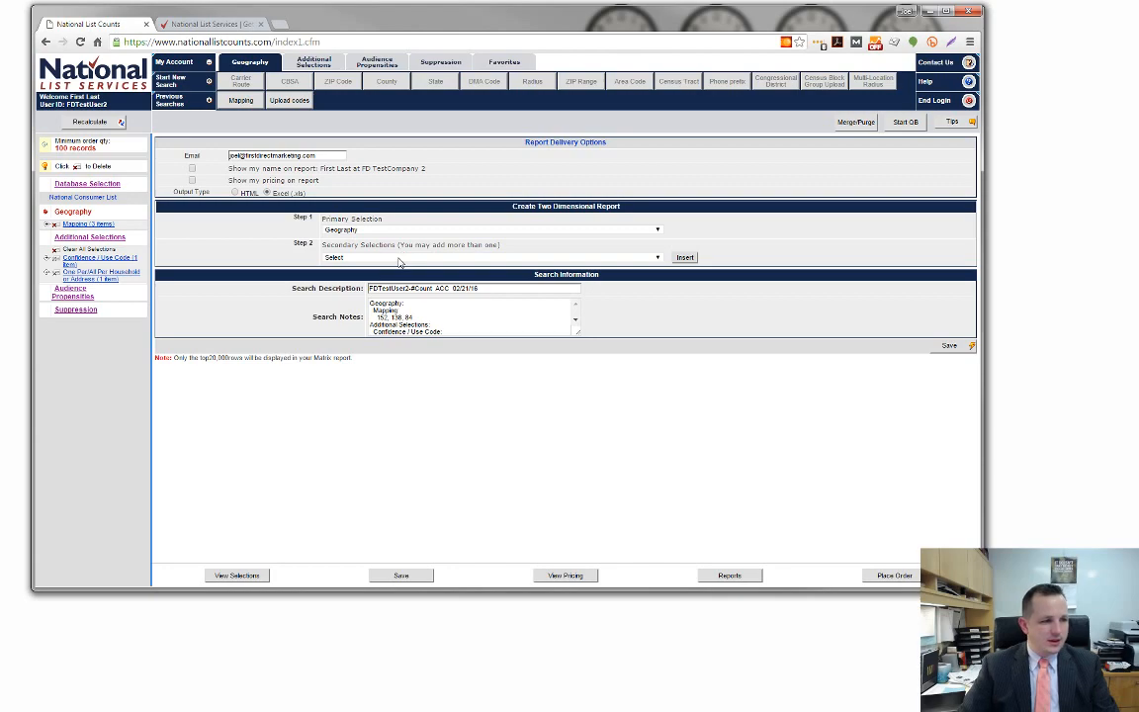
left_click(400, 262)
type("in")
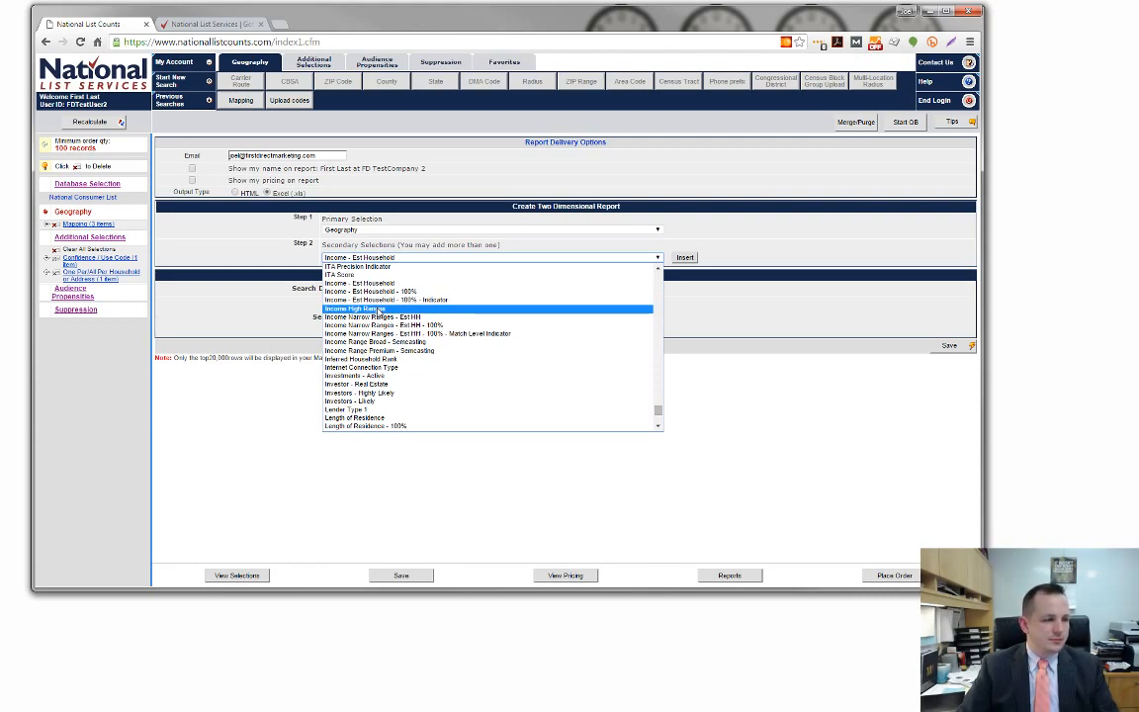
left_click(379, 311)
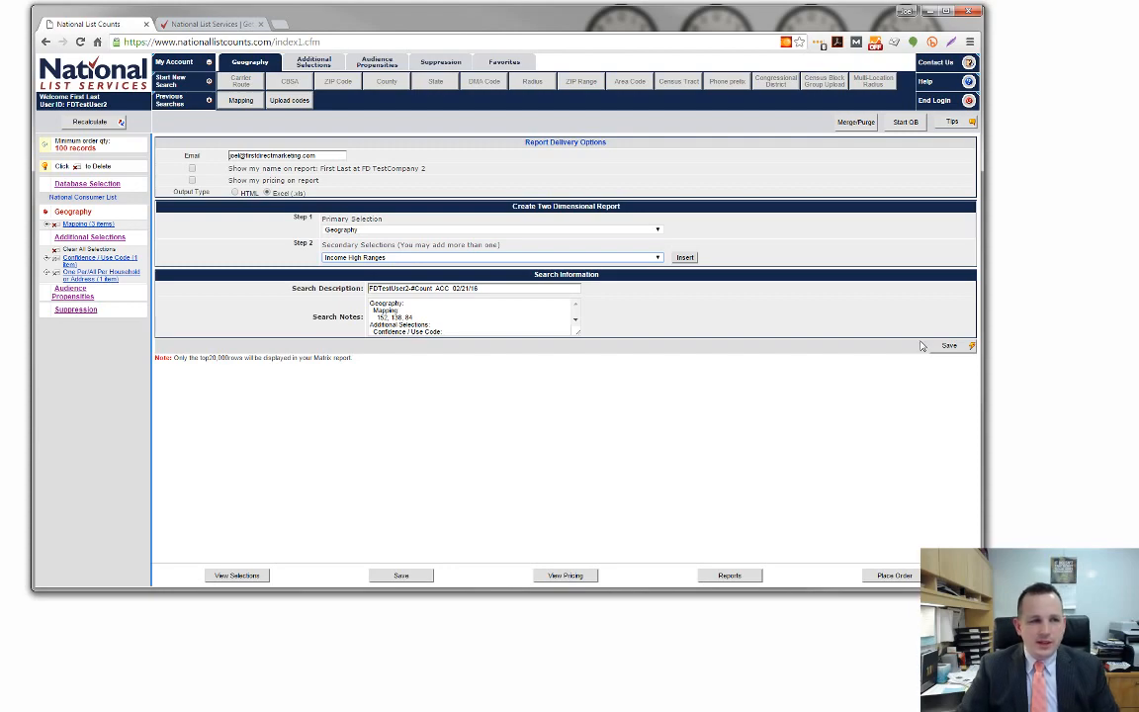
left_click(197, 26)
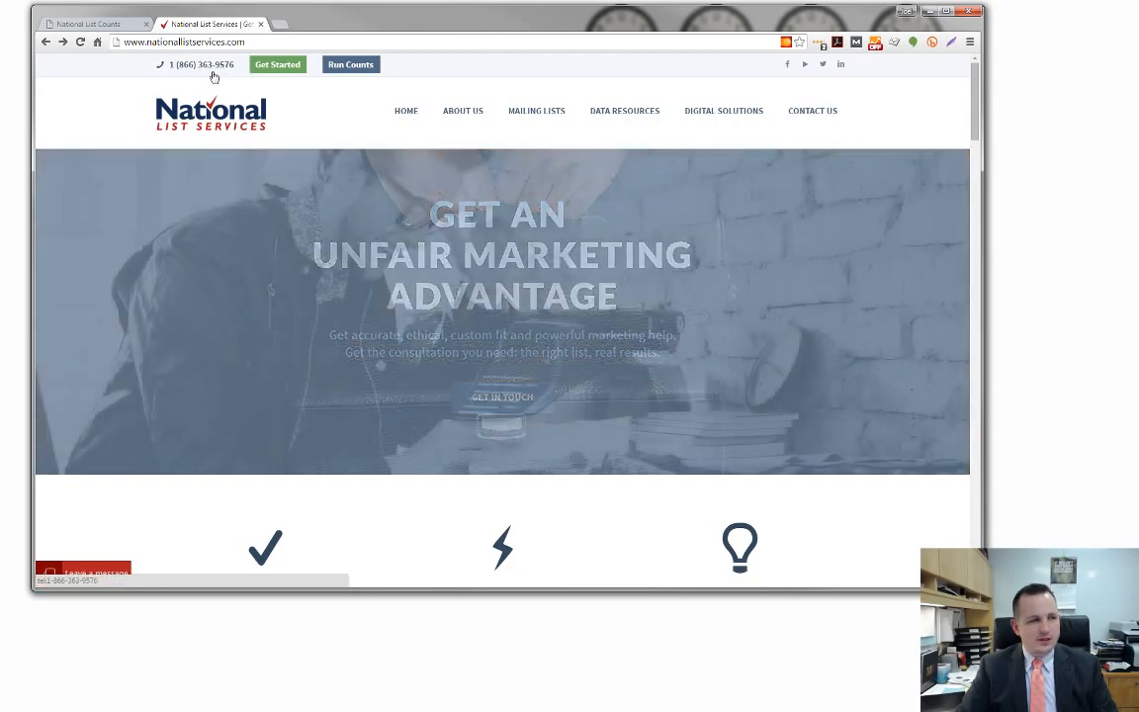
left_click(105, 24)
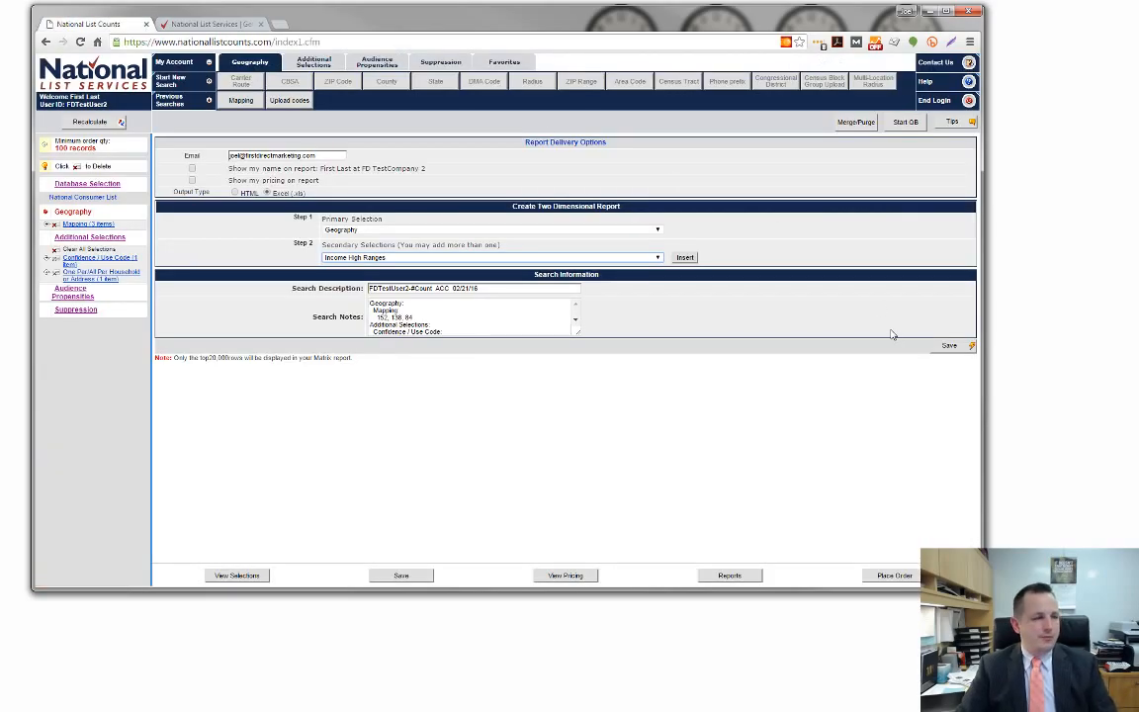
Step: Replace the search description with "geo > income breakdown" and save the income matrix report search
left_click_drag(480, 287, 196, 306)
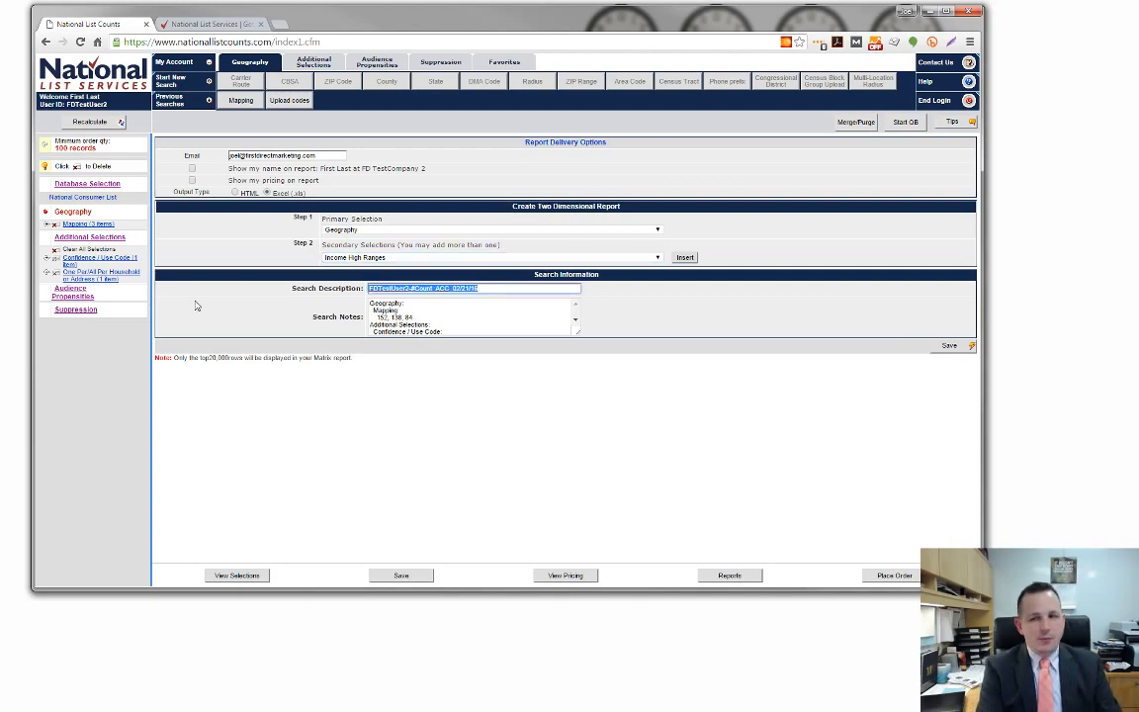
type("geo")
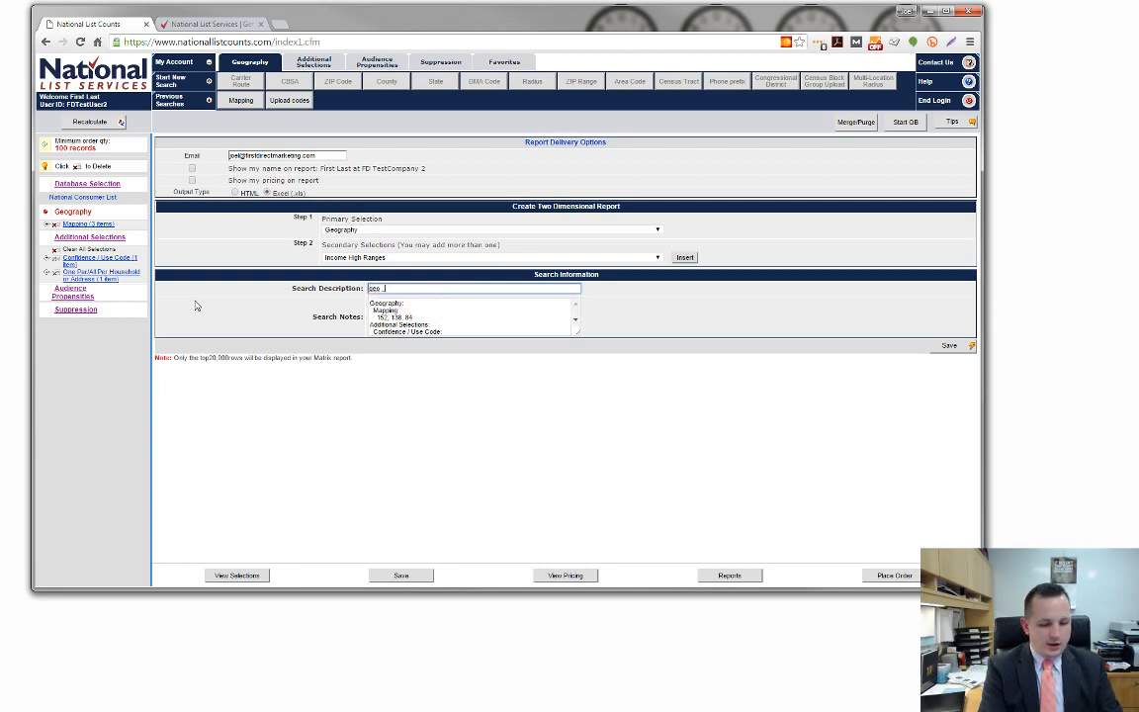
type(" > income breakdown")
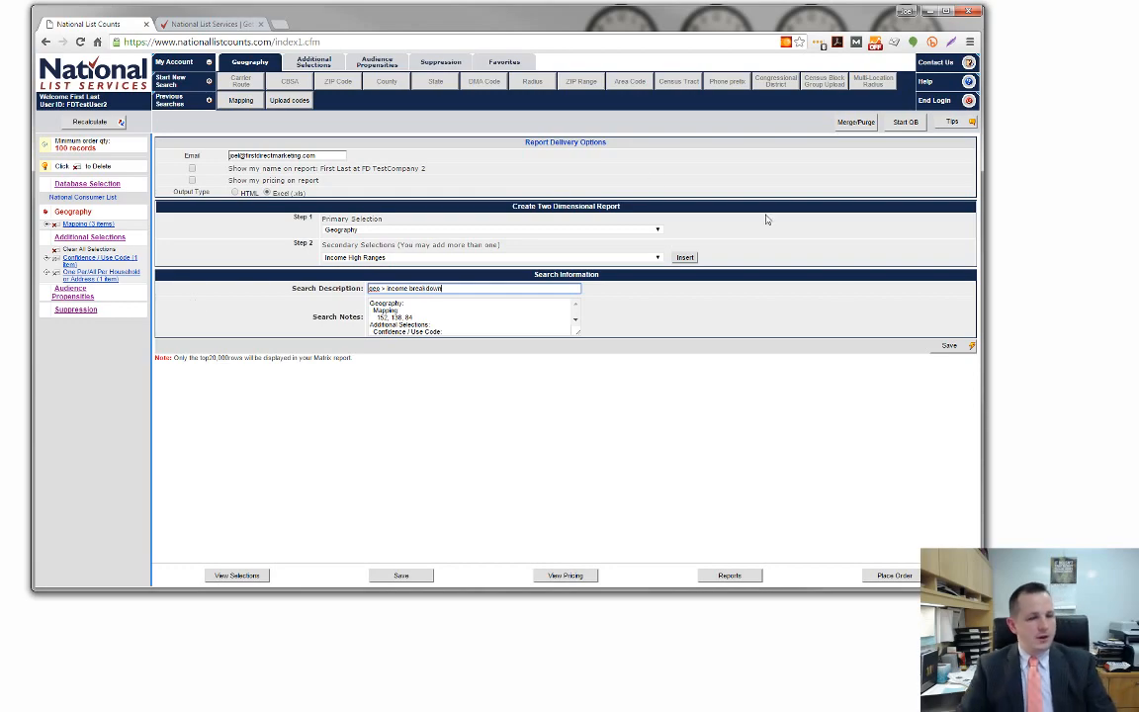
left_click(944, 345)
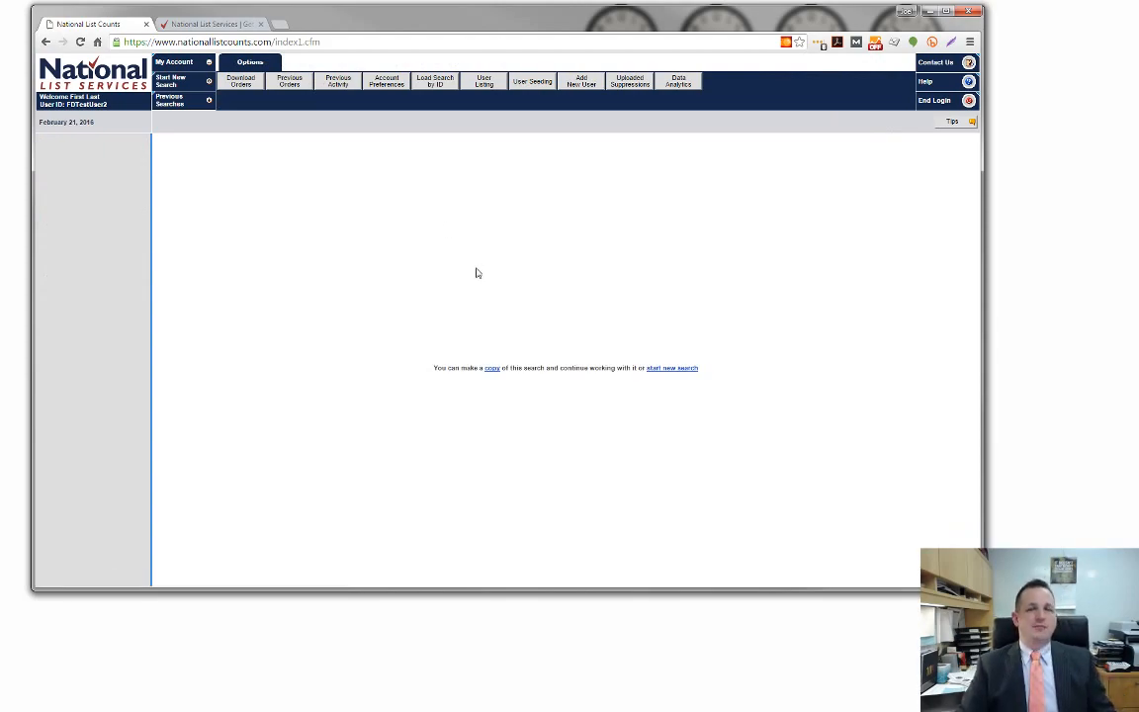
Step: Open the report of search 26 from the previous searches and review the record counts per mapped radius
left_click(166, 99)
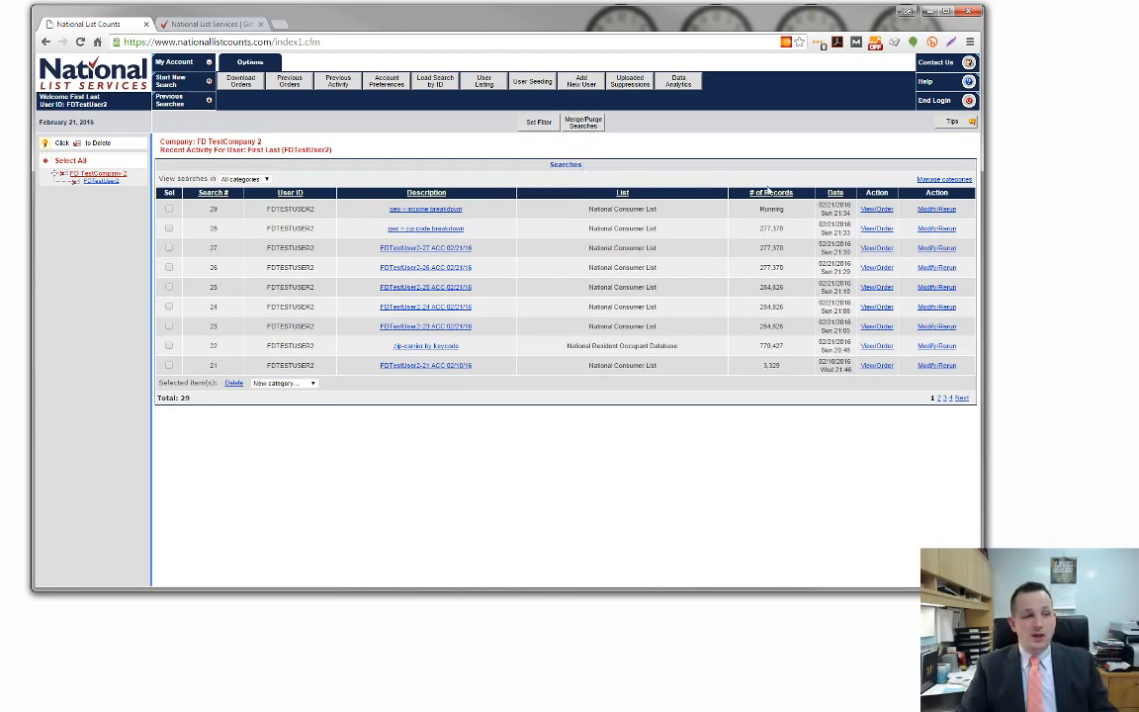
double_click(771, 267)
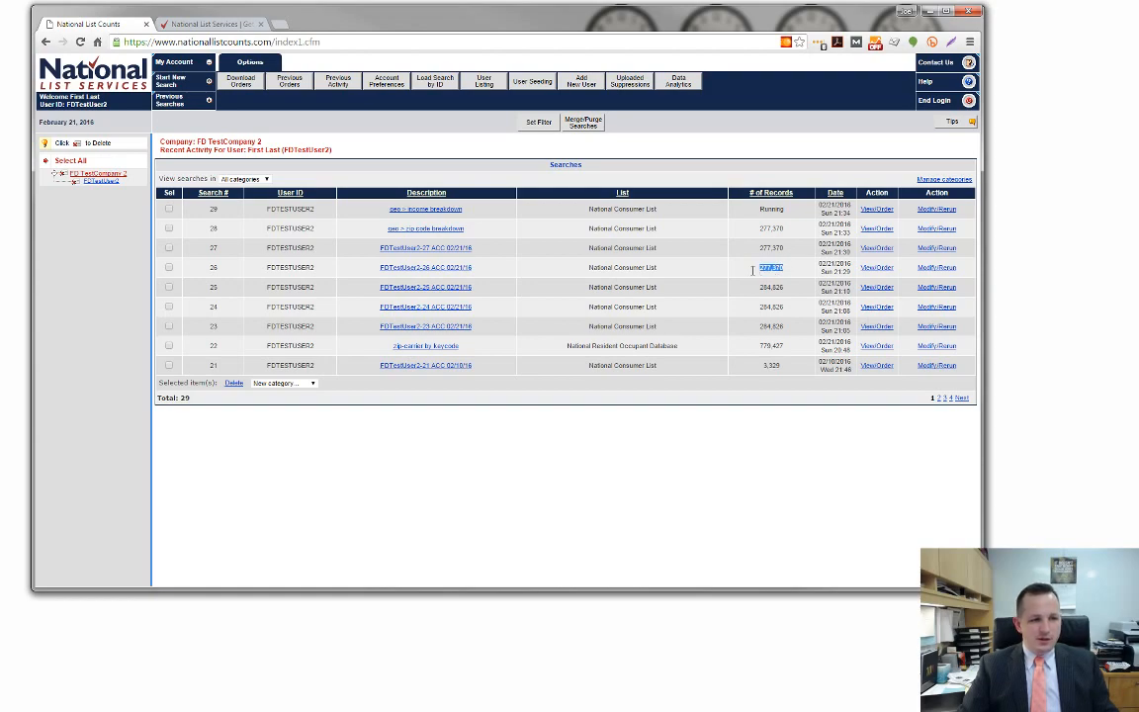
left_click(868, 269)
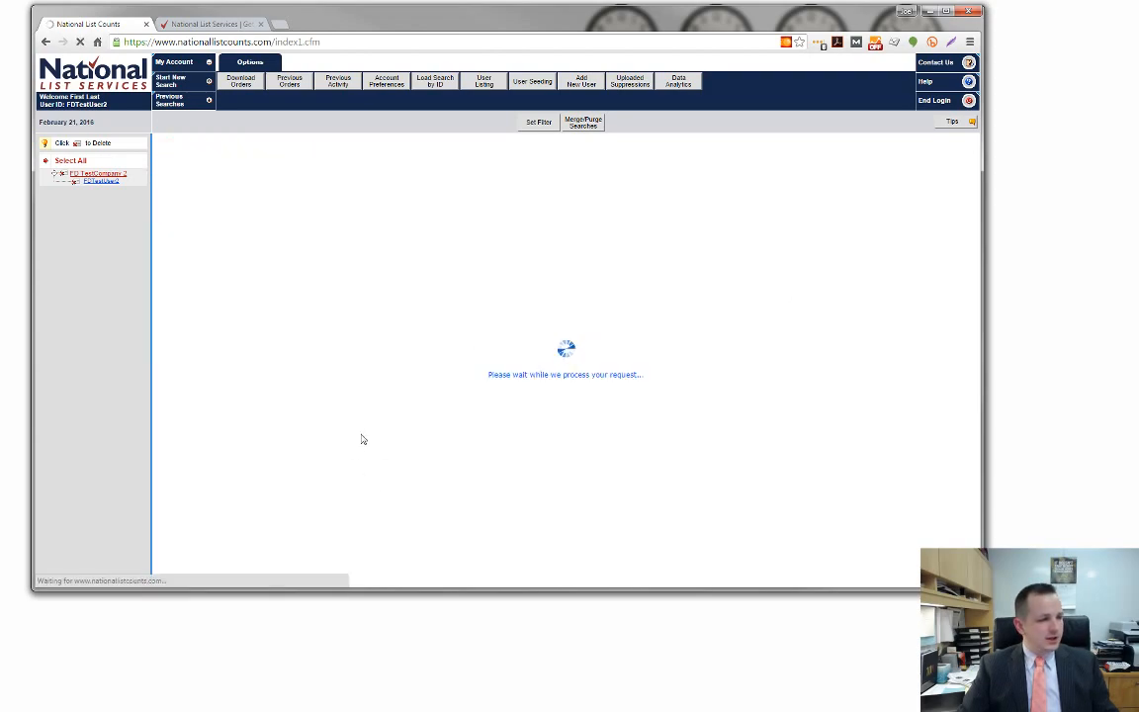
scroll(451, 401, "down", 3)
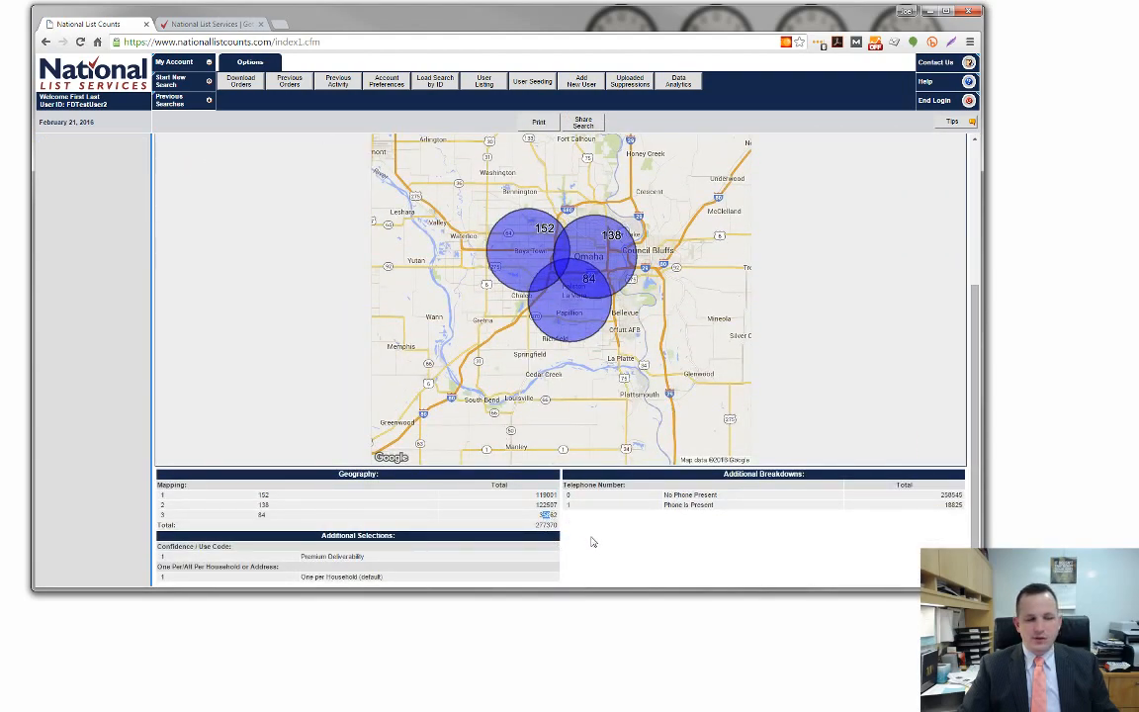
scroll(602, 521, "up", 3)
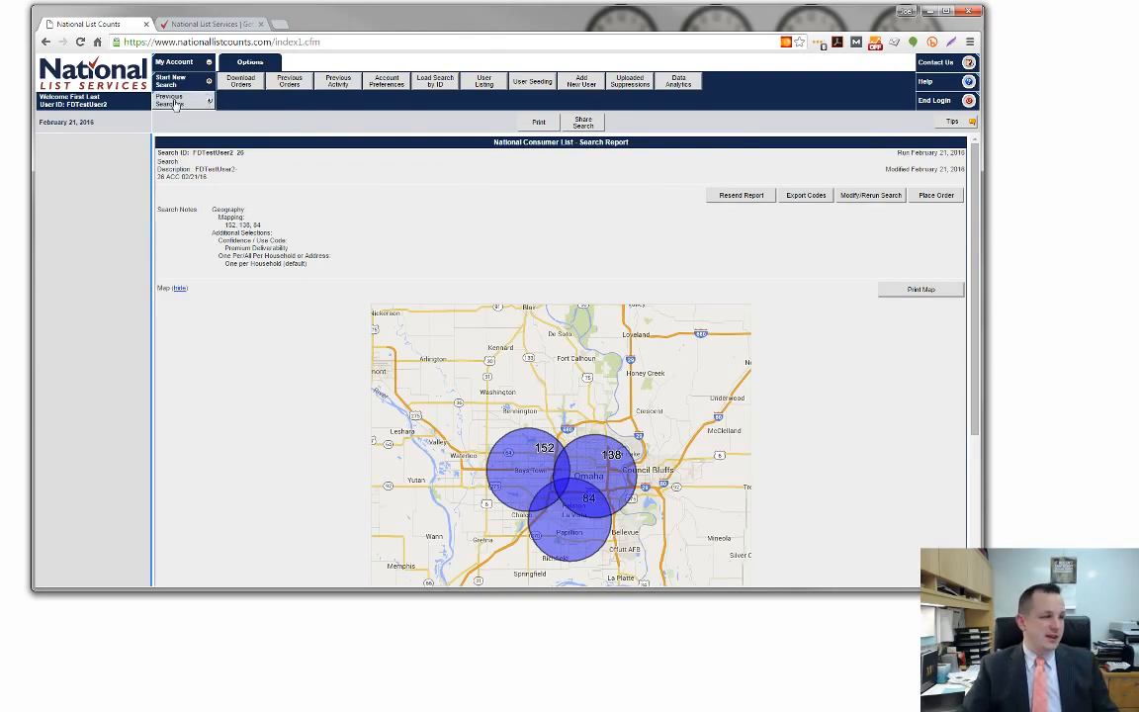
Step: Open the report of search 27 and examine the radius counts under its 152, 84, 138 priority order
left_click(163, 99)
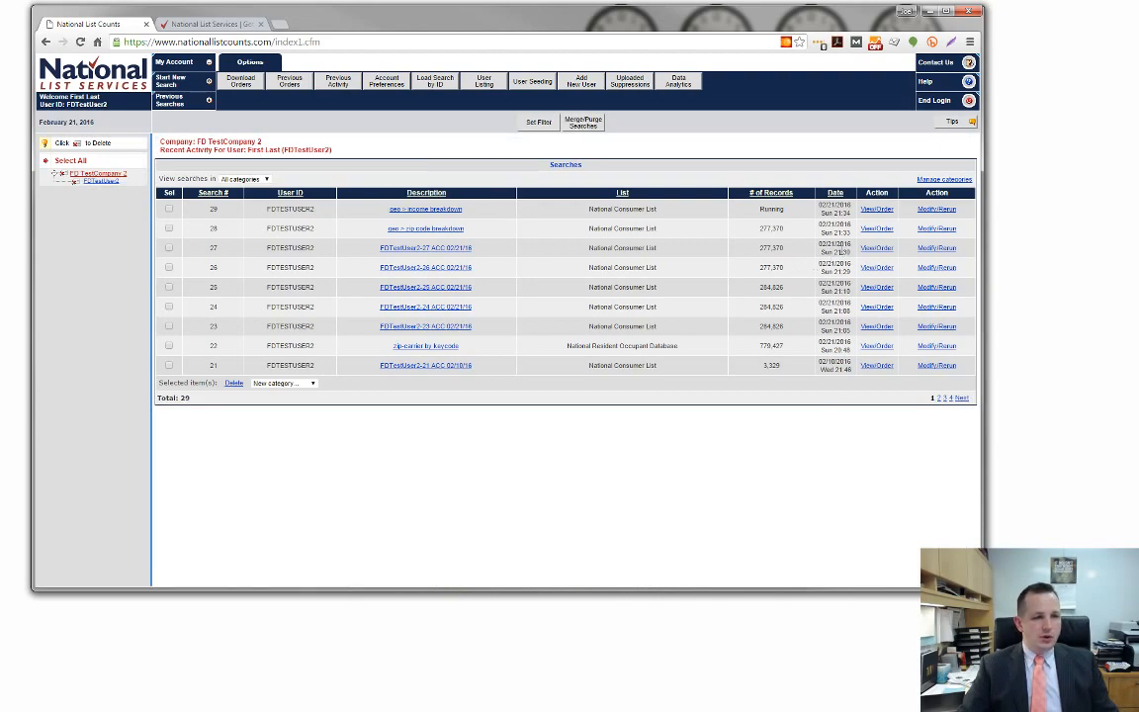
left_click(870, 250)
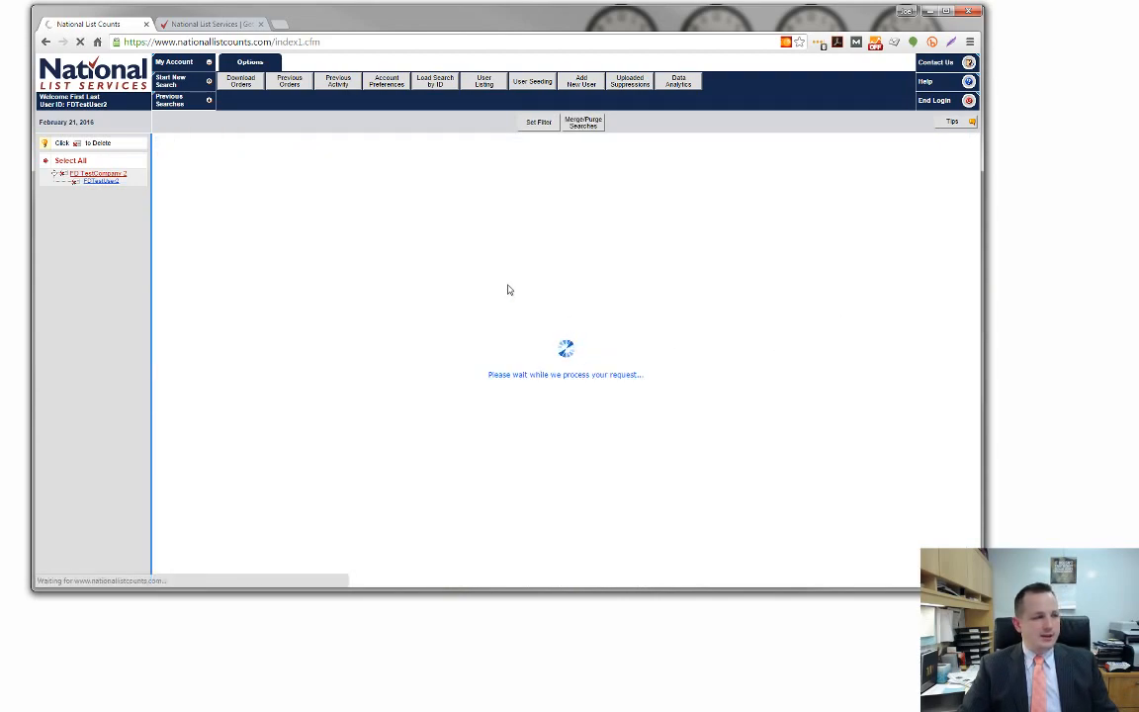
scroll(523, 279, "down", 3)
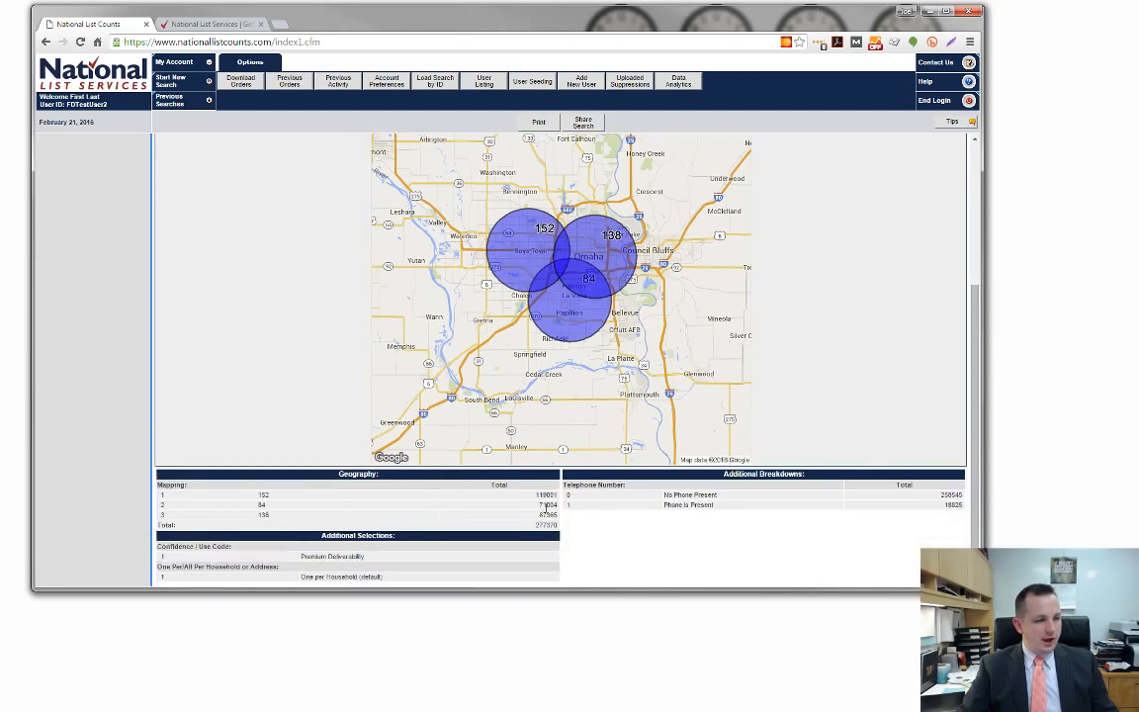
double_click(549, 504)
left_click(588, 515)
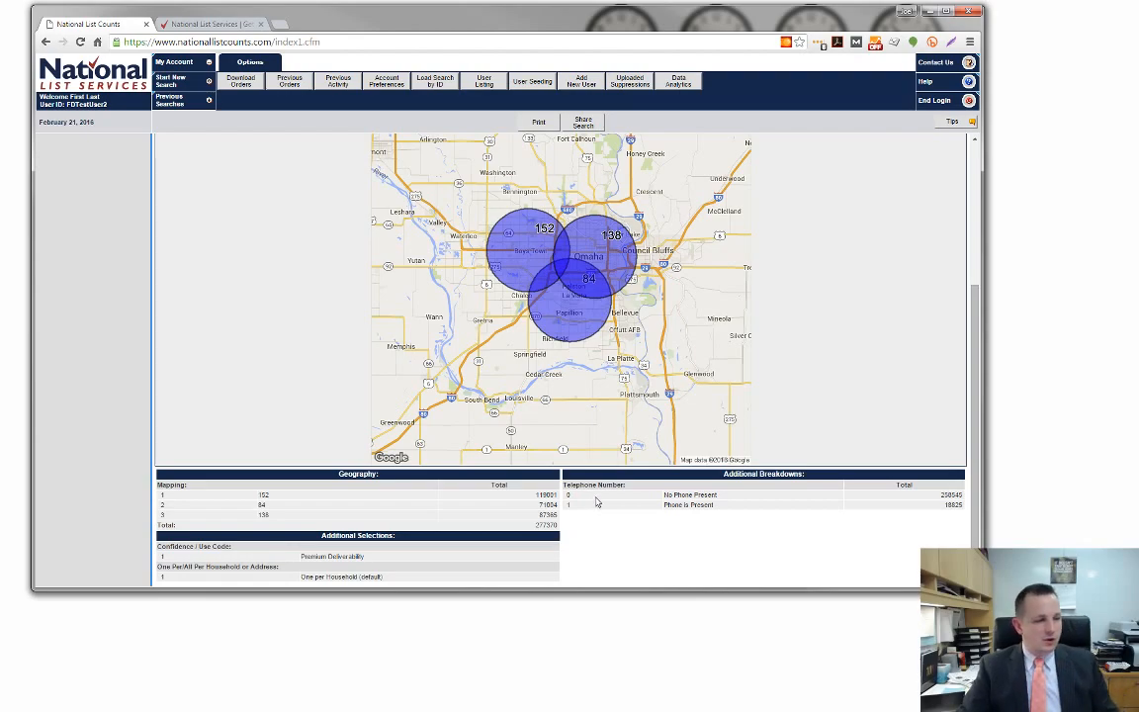
scroll(597, 502, "up", 1)
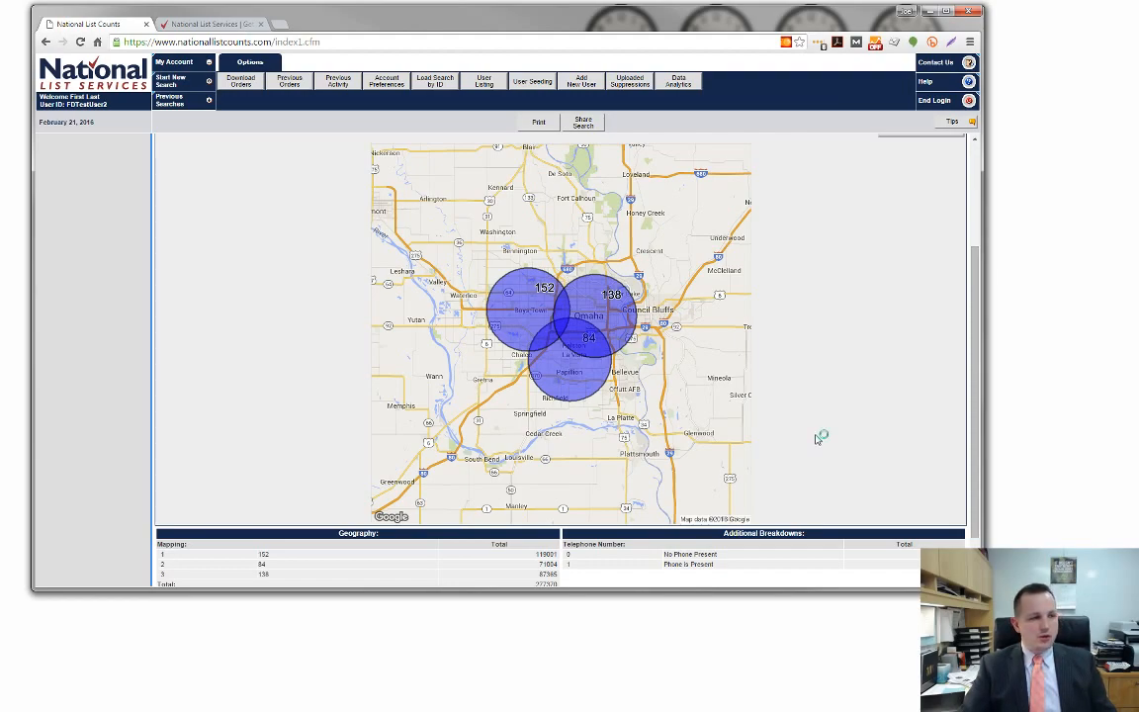
scroll(819, 435, "up", 3)
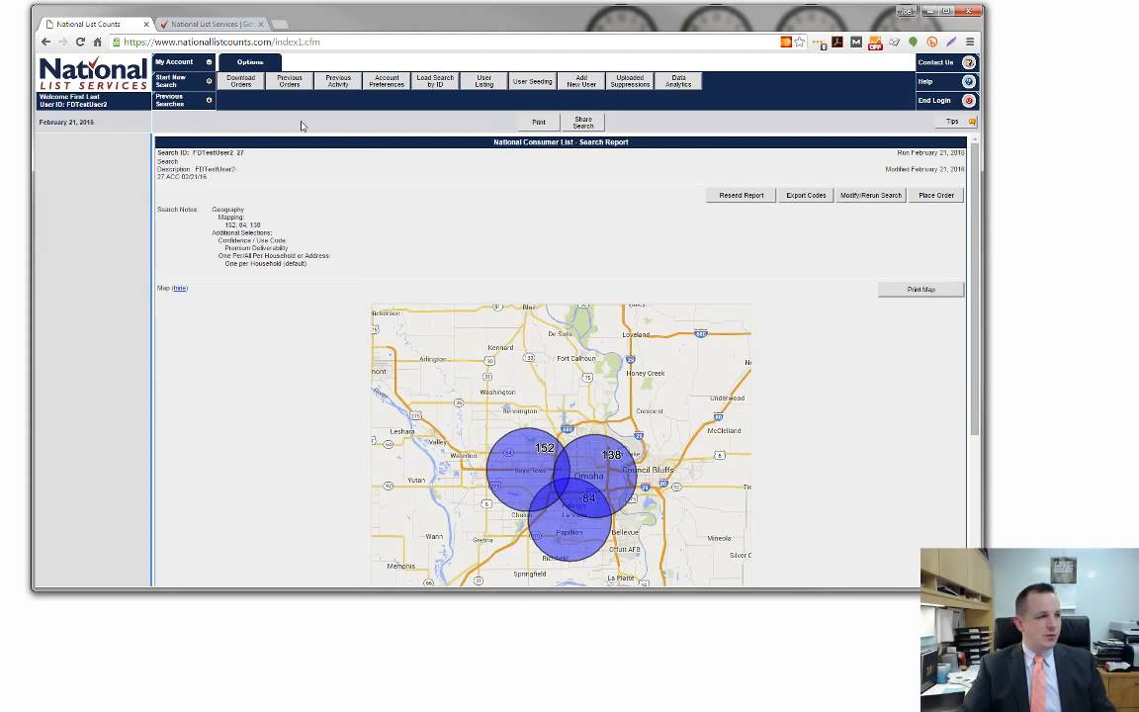
Step: Reopen the report of search 27 and recheck the geography count for the 152 radius
left_click(172, 102)
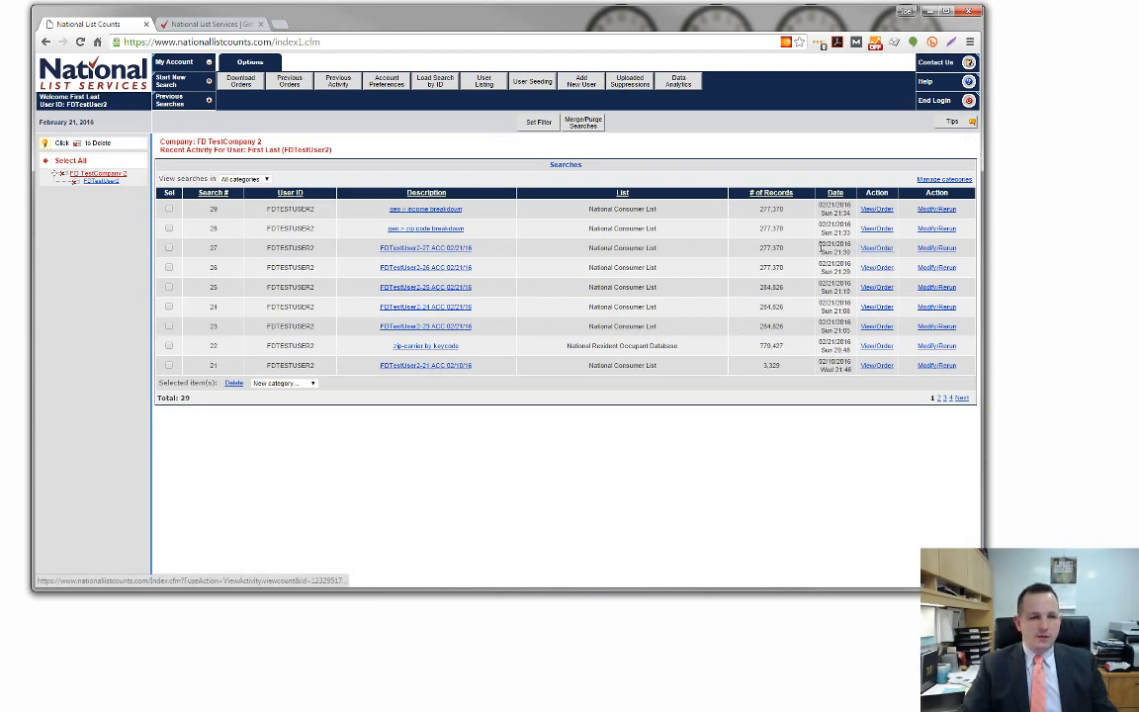
left_click(870, 255)
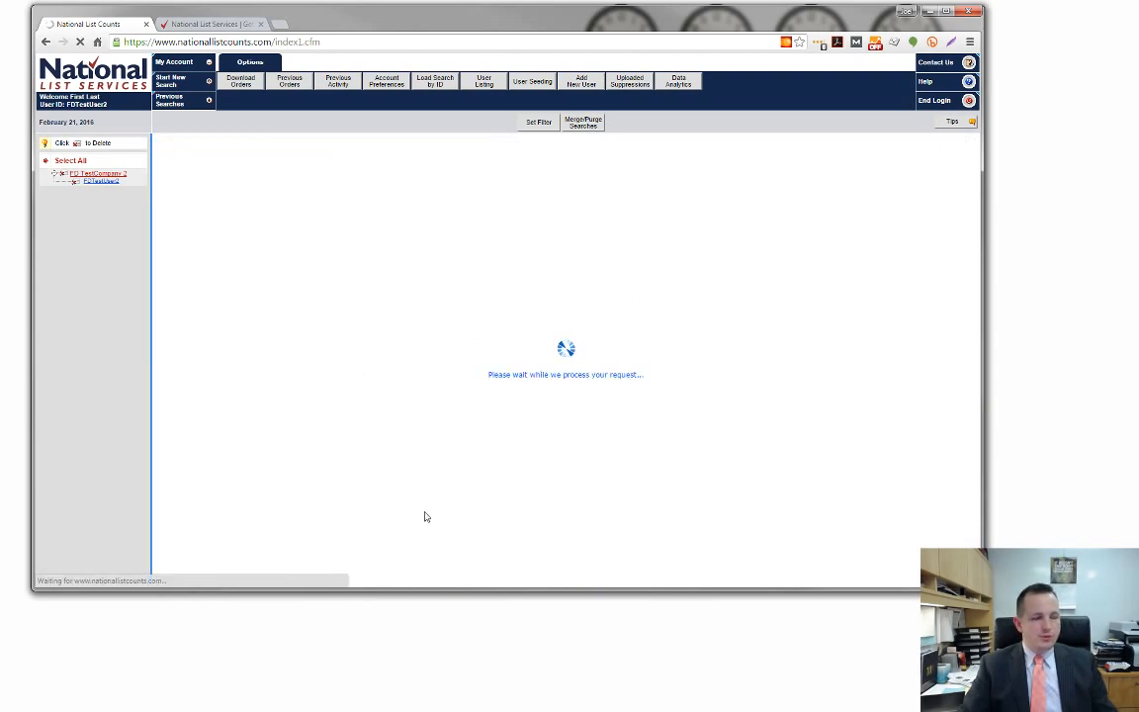
scroll(547, 504, "down", 3)
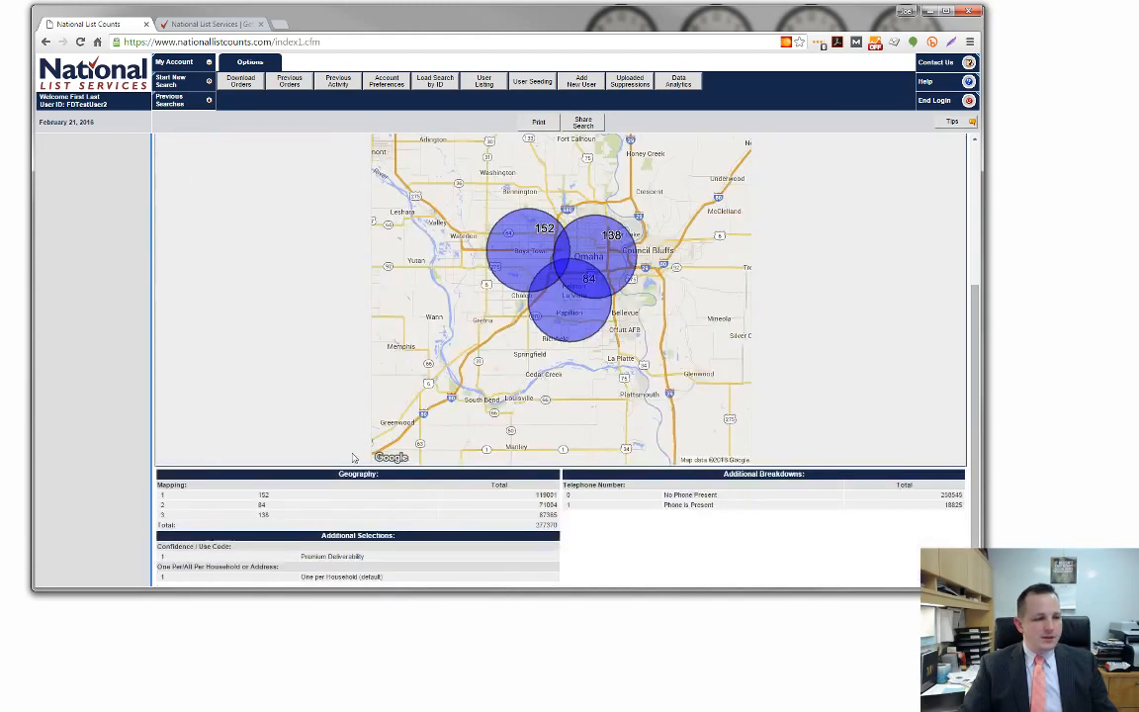
left_click_drag(540, 494, 570, 496)
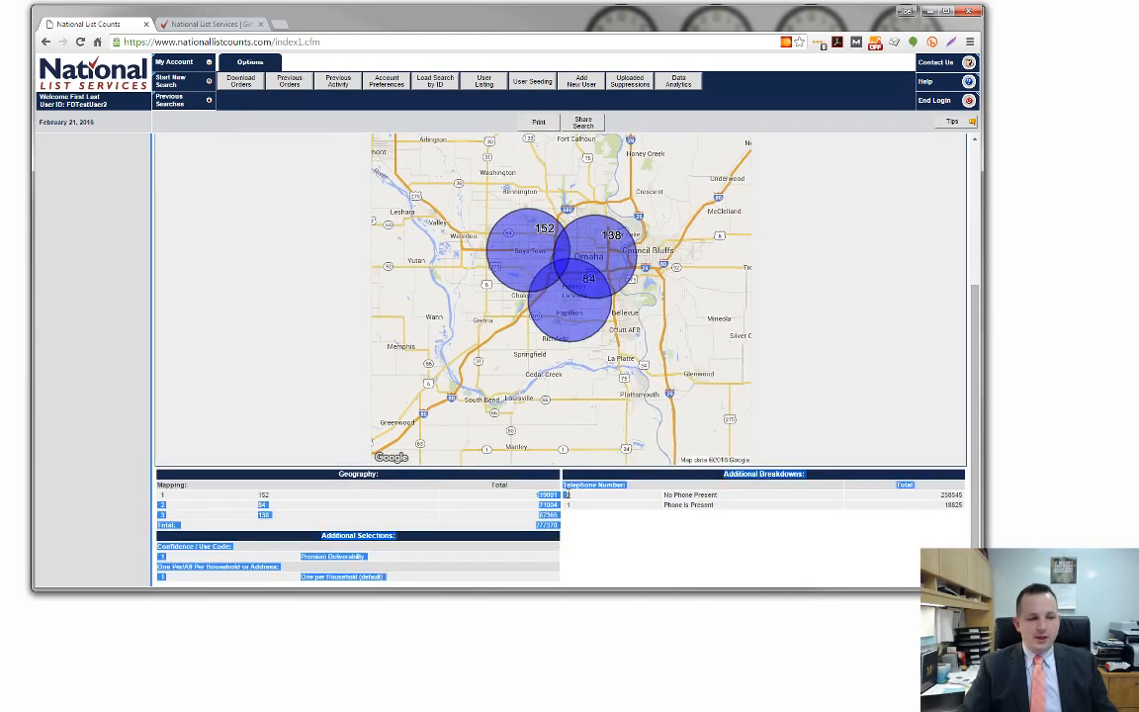
left_click(580, 510)
scroll(419, 280, "up", 3)
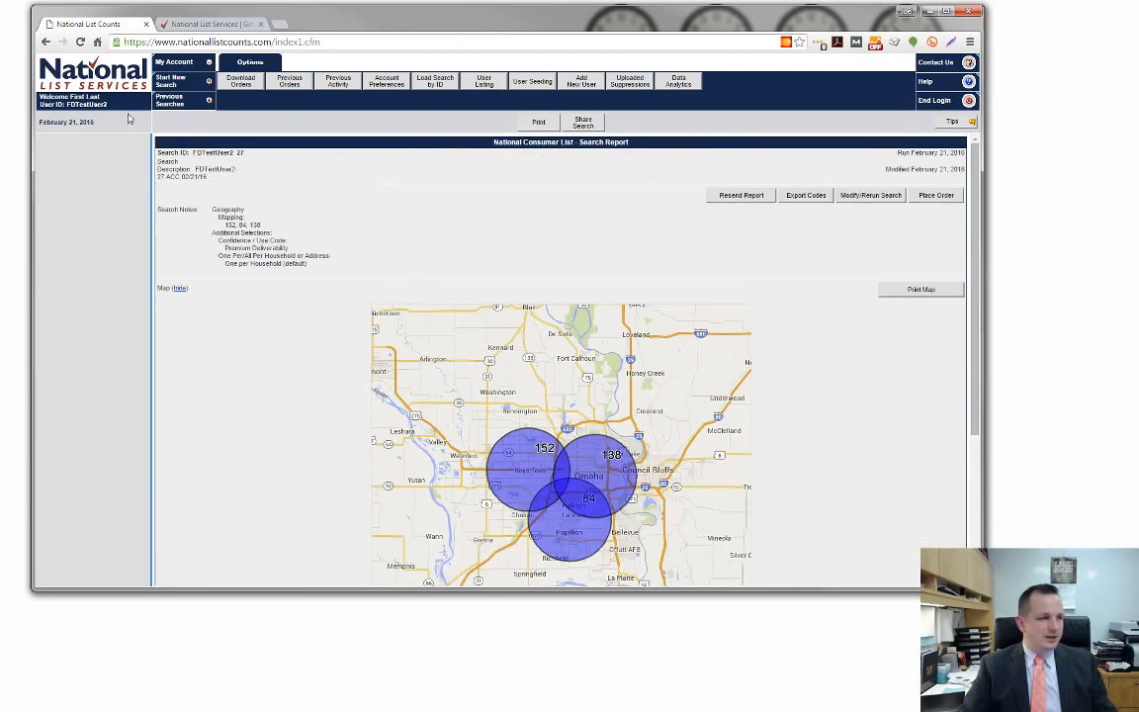
Step: Open the "geo > zip code breakdown" report and examine the ZIP code counts within each mapped radius
left_click(166, 103)
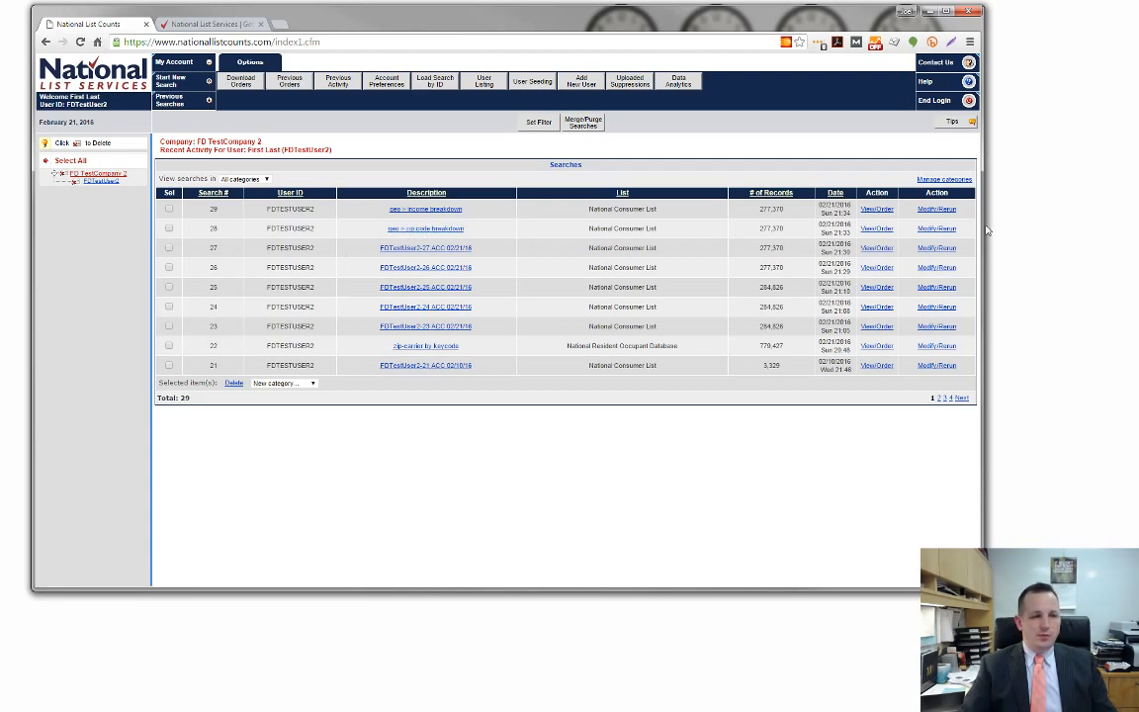
left_click(876, 229)
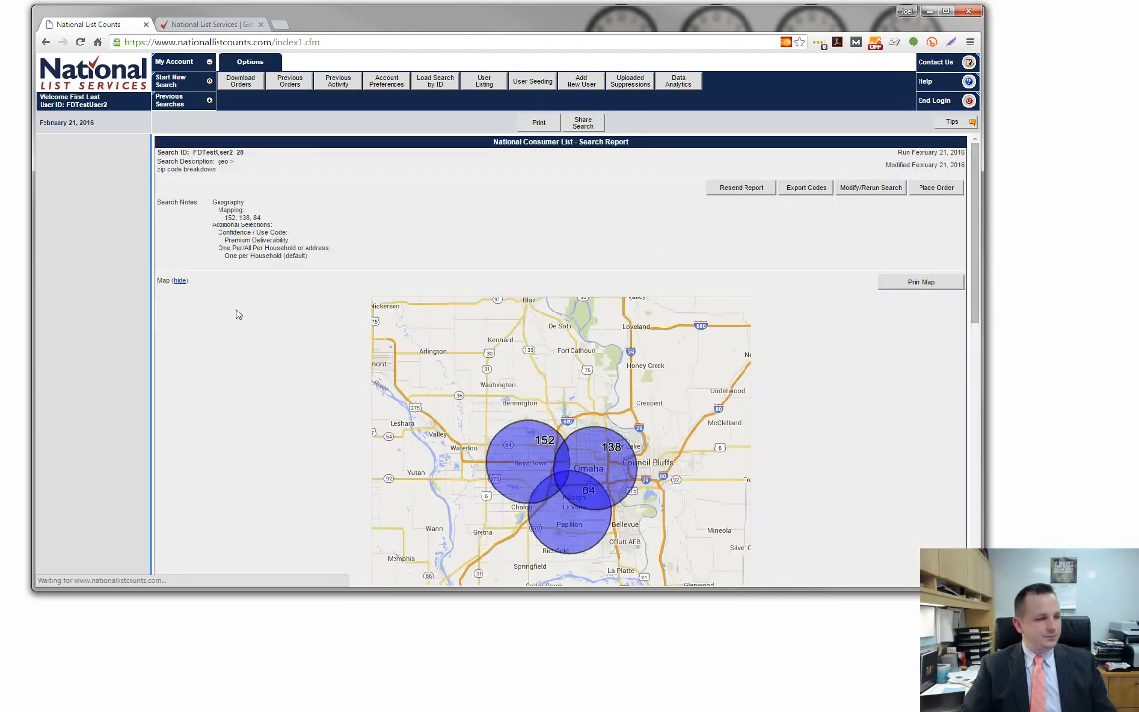
scroll(387, 275, "down", 8)
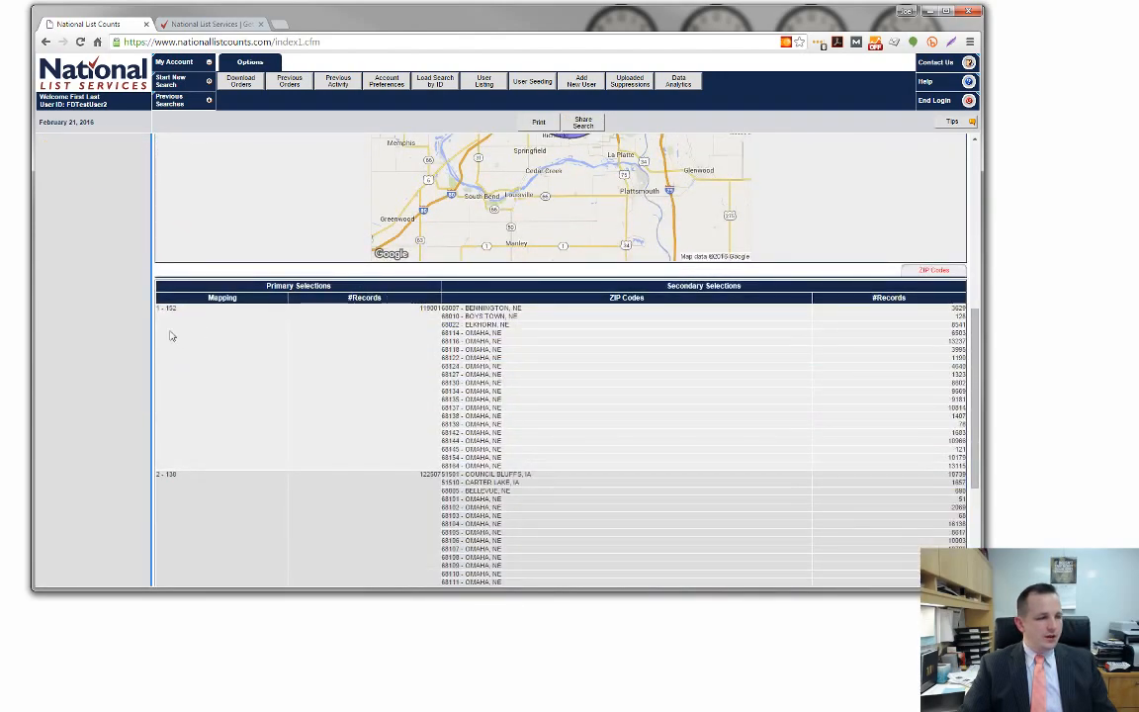
left_click_drag(176, 309, 156, 305)
left_click(326, 334)
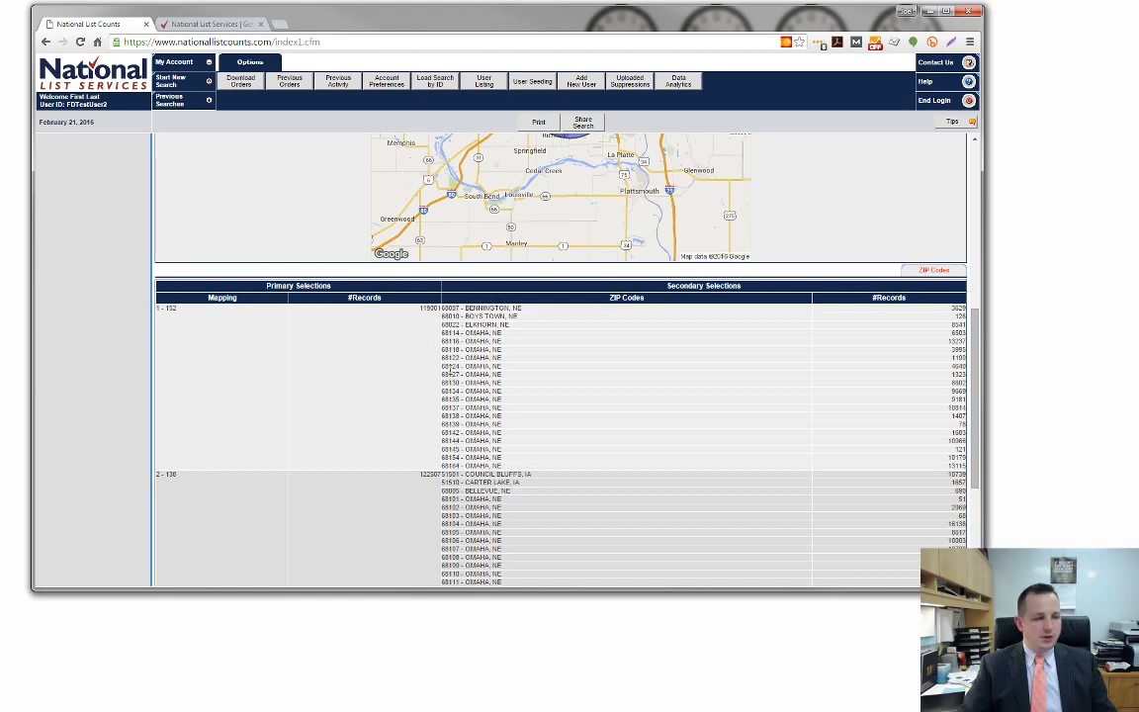
scroll(456, 443, "down", 4)
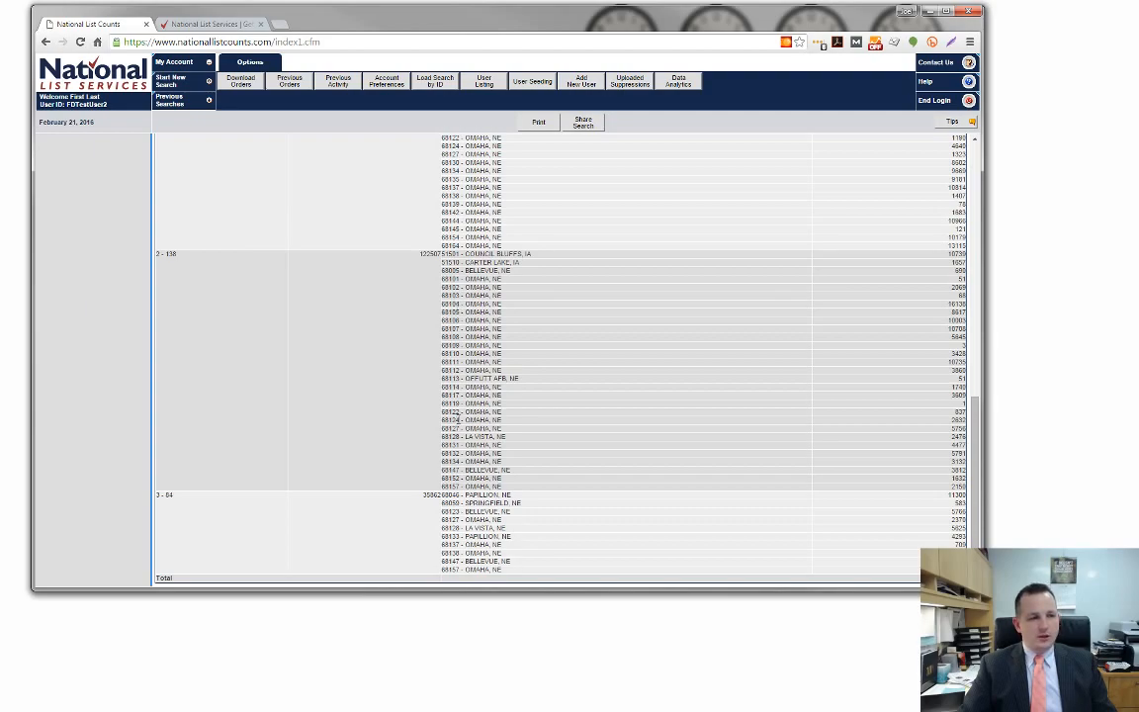
scroll(456, 419, "up", 10)
Step: Open the "geo > income breakdown" report and examine the Income High Ranges counts within each mapped radius
left_click(162, 103)
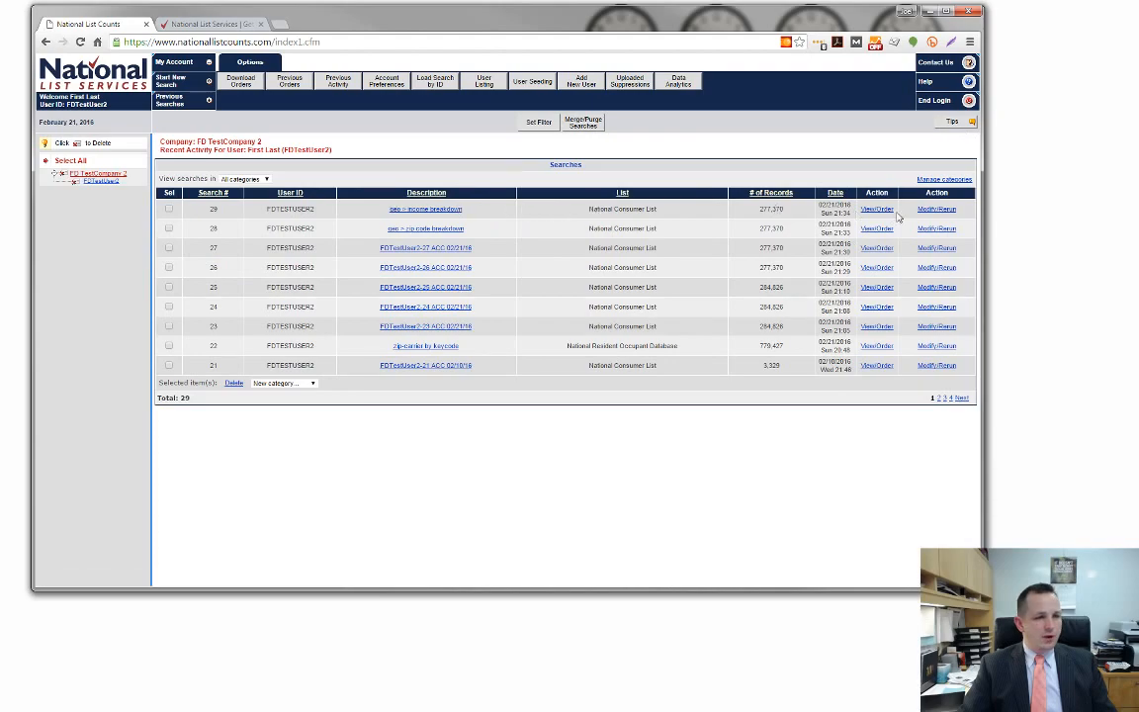
left_click(876, 210)
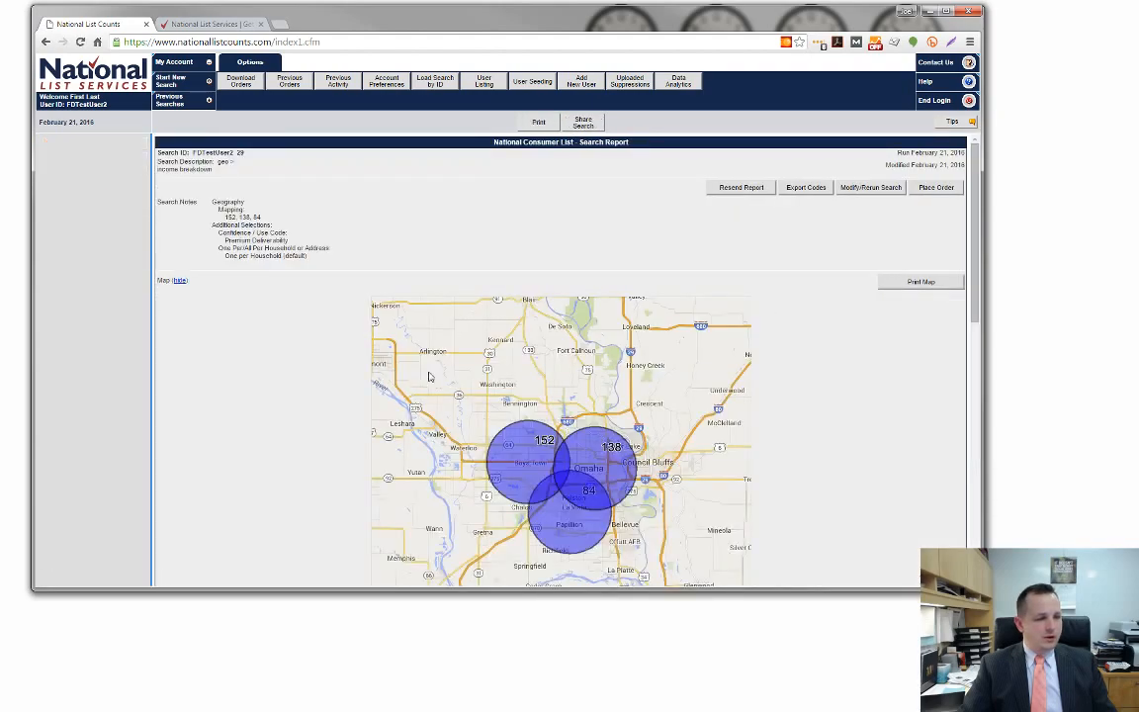
scroll(427, 371, "down", 5)
scroll(531, 412, "down", 3)
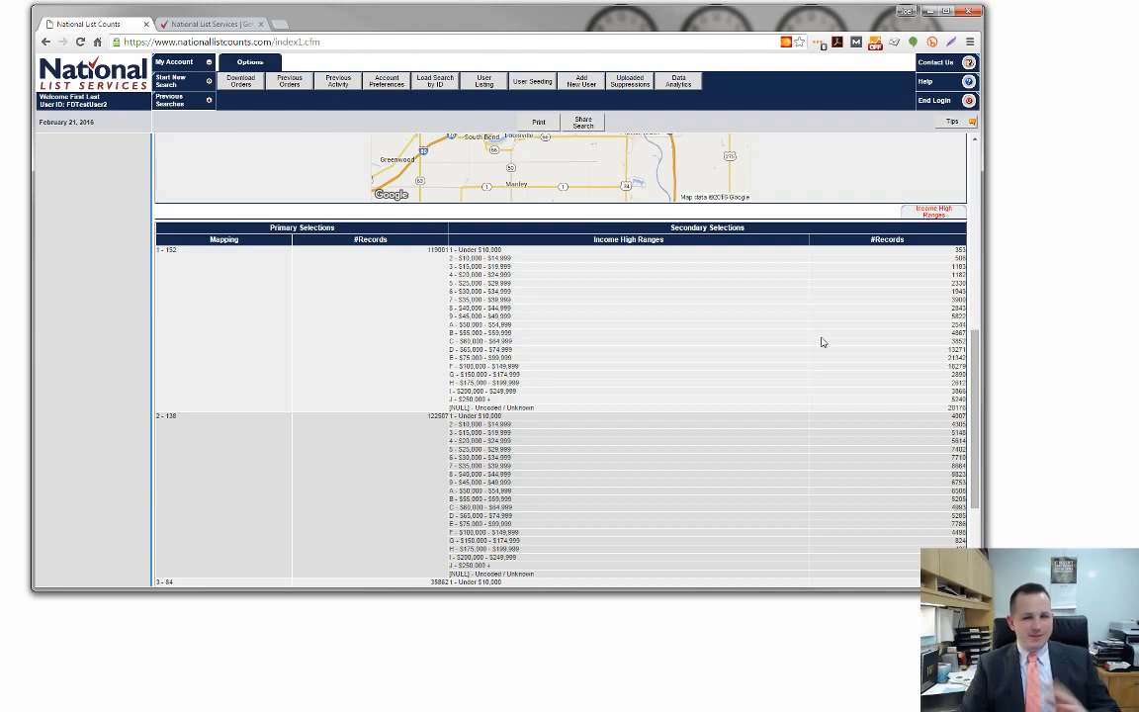
Step: Compare the income range counts of radii 152, 138 and 84 against the report's mapped circles
scroll(821, 342, "up", 10)
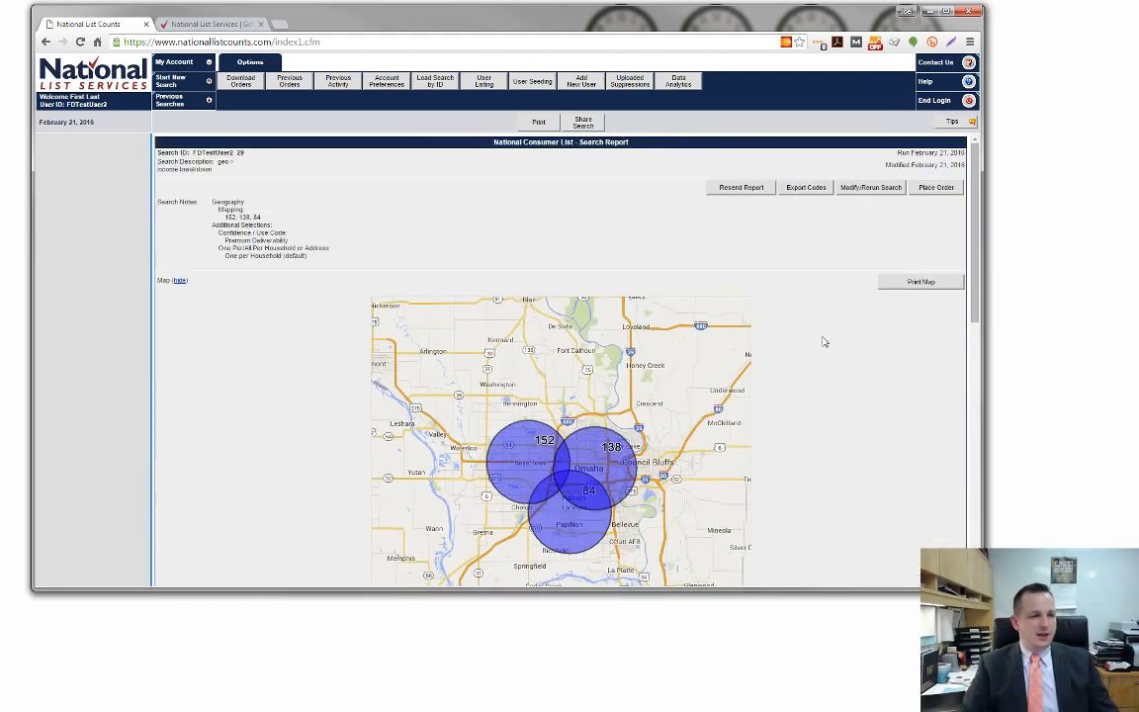
scroll(264, 302, "down", 5)
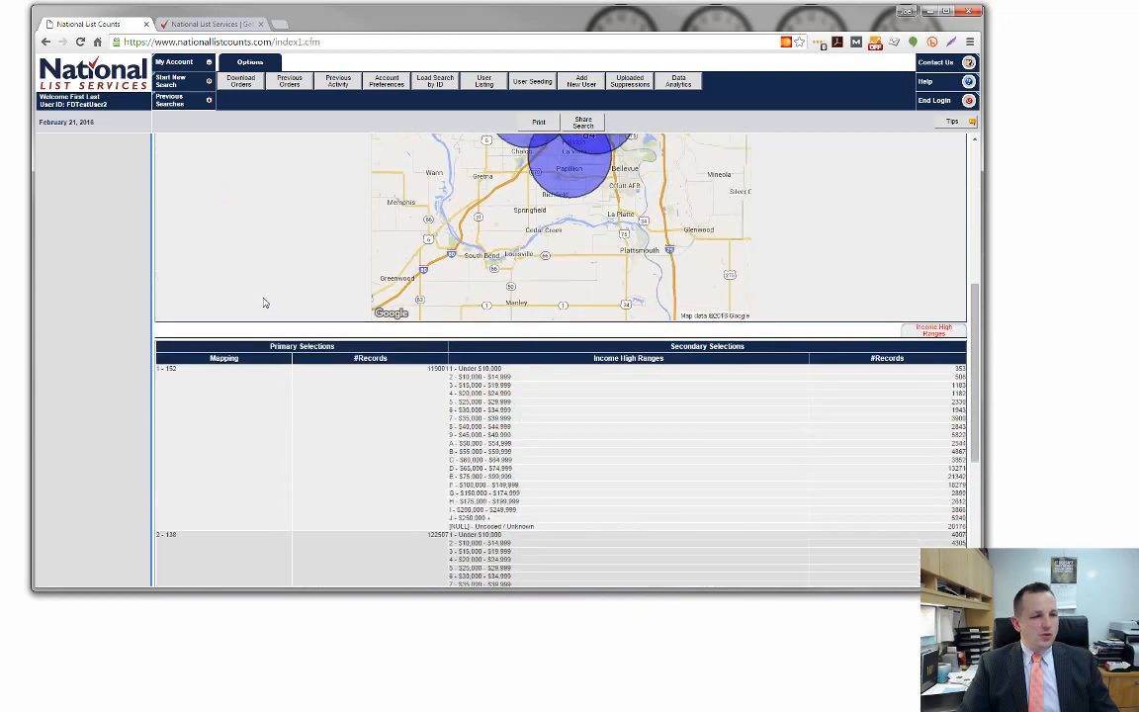
scroll(264, 303, "down", 2)
scroll(276, 305, "down", 3)
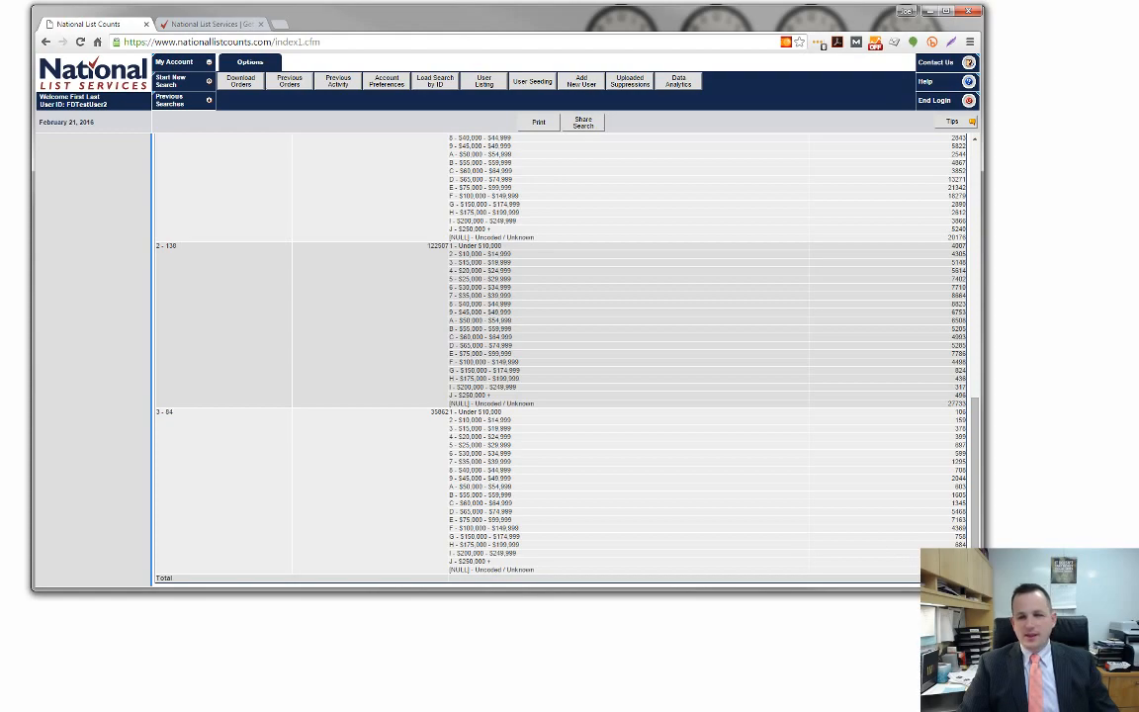
scroll(820, 500, "up", 5)
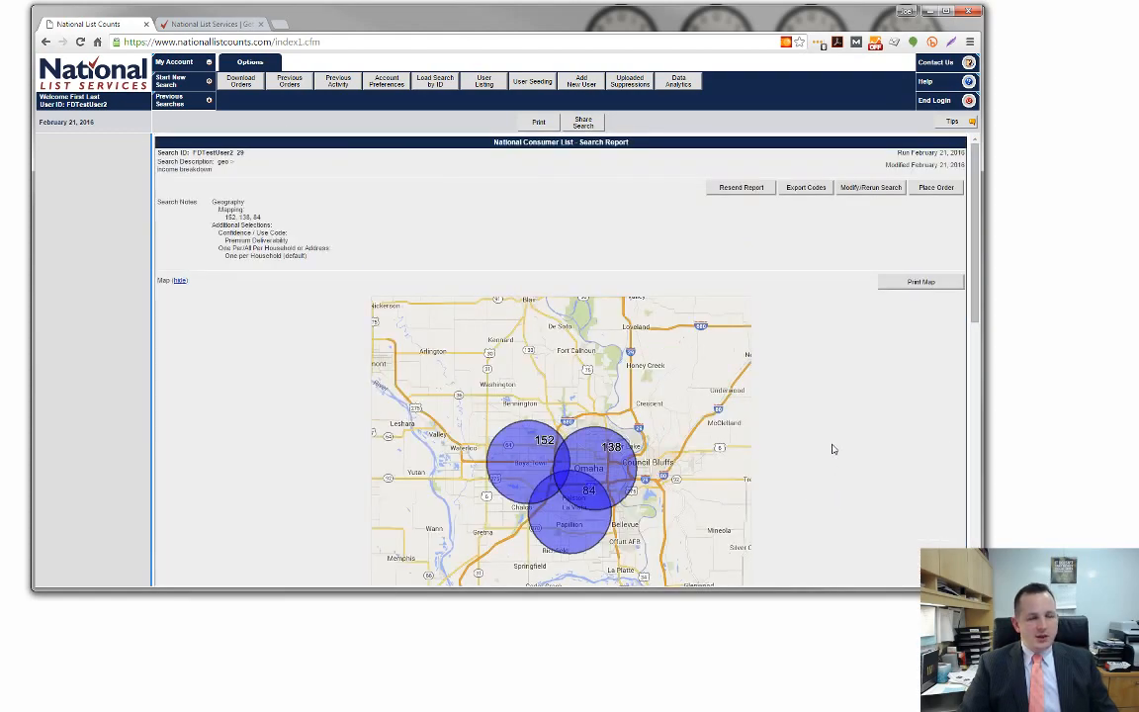
scroll(801, 405, "down", 5)
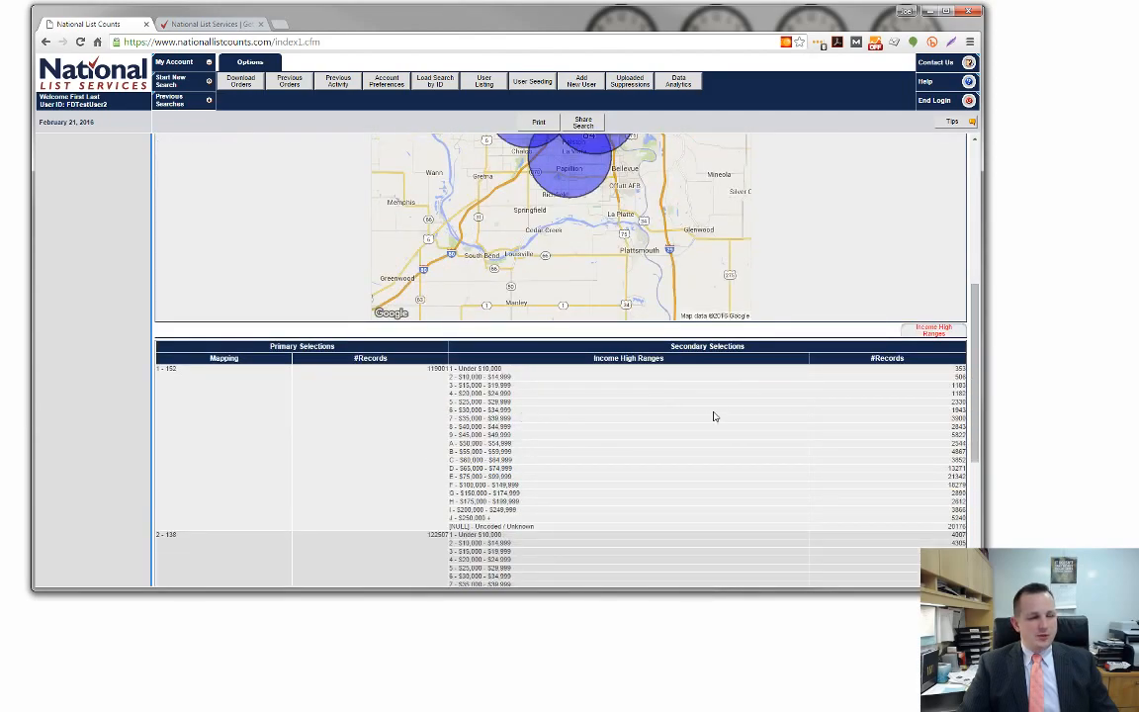
scroll(682, 405, "up", 5)
scroll(791, 395, "down", 5)
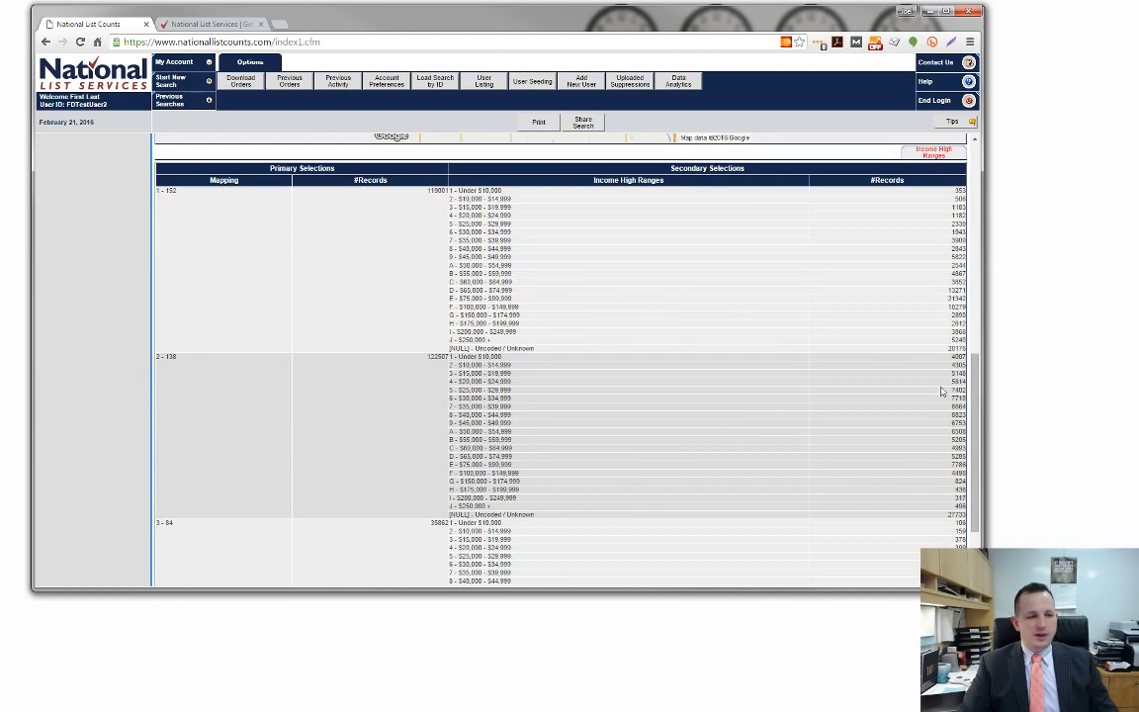
scroll(948, 395, "up", 5)
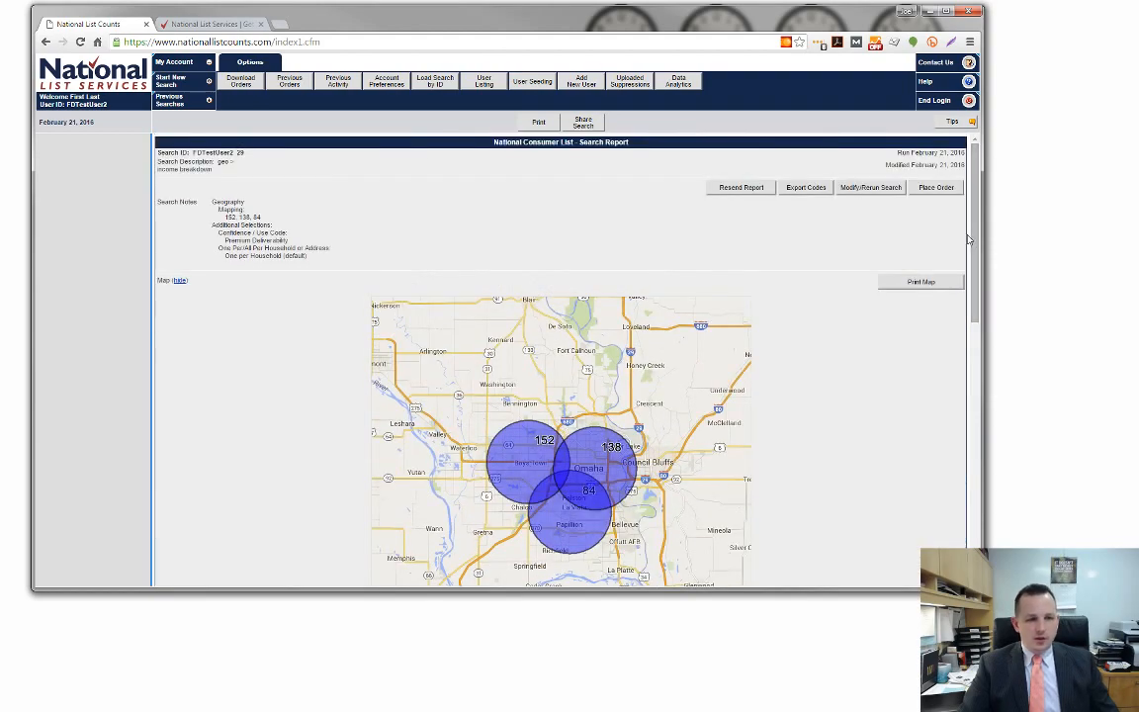
Step: Start an order from the "geo > income breakdown" search, choosing to order from the Matrix Breakdown Report
left_click(941, 189)
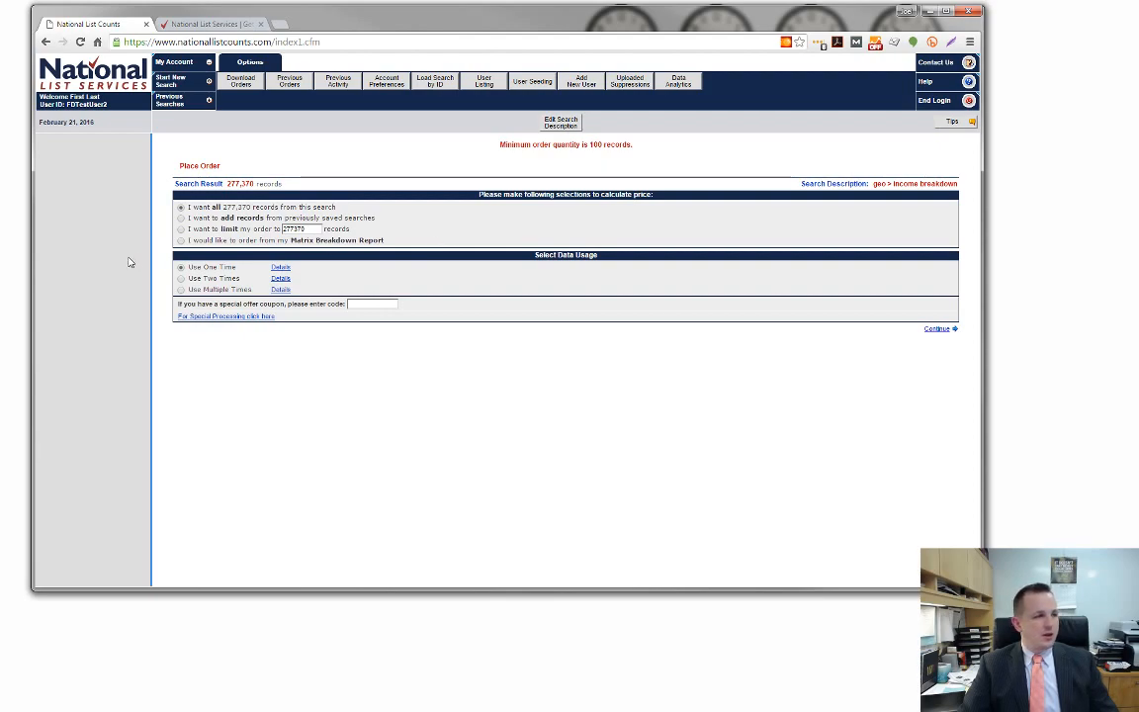
left_click(181, 241)
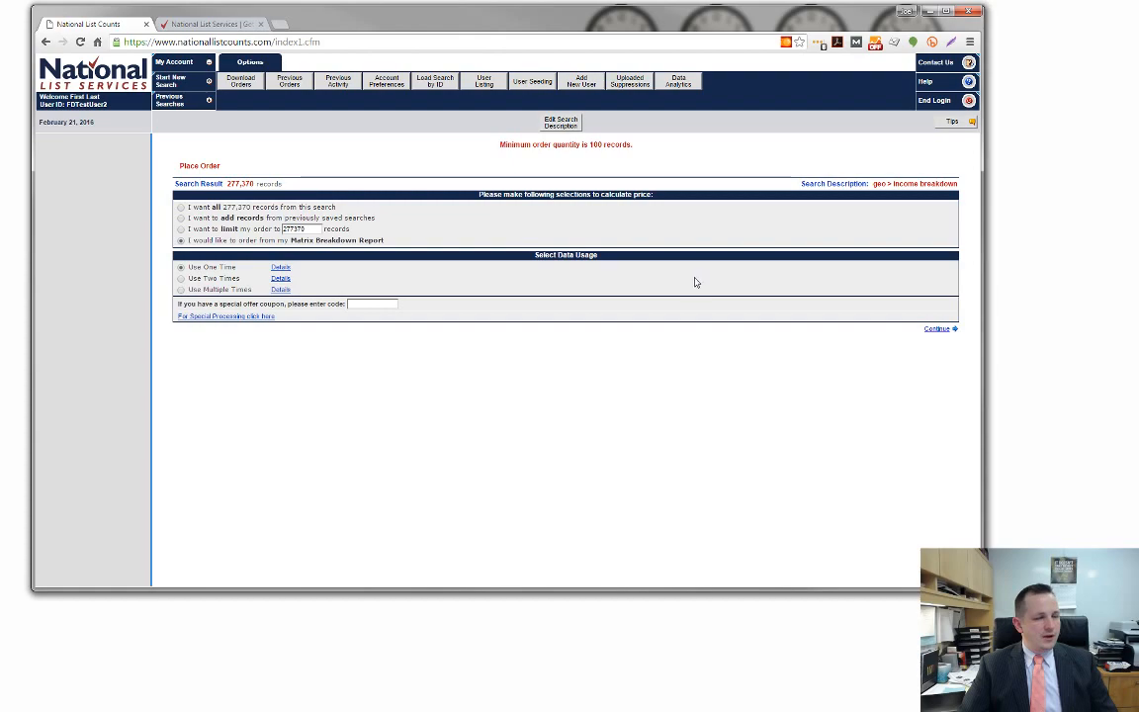
left_click(937, 332)
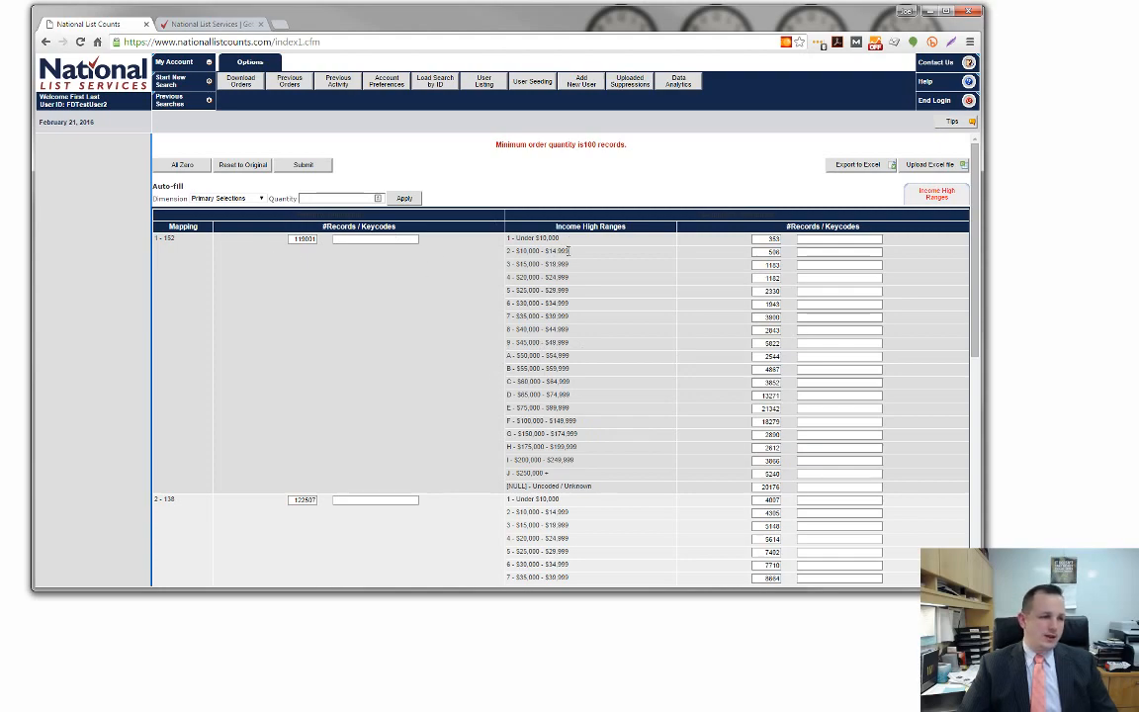
Step: Set the 152 radius quantities to 1000 for the $25,000 - $29,999 and $50,000 - $54,999 income ranges
left_click_drag(762, 291, 794, 292)
type("1000")
double_click(758, 356)
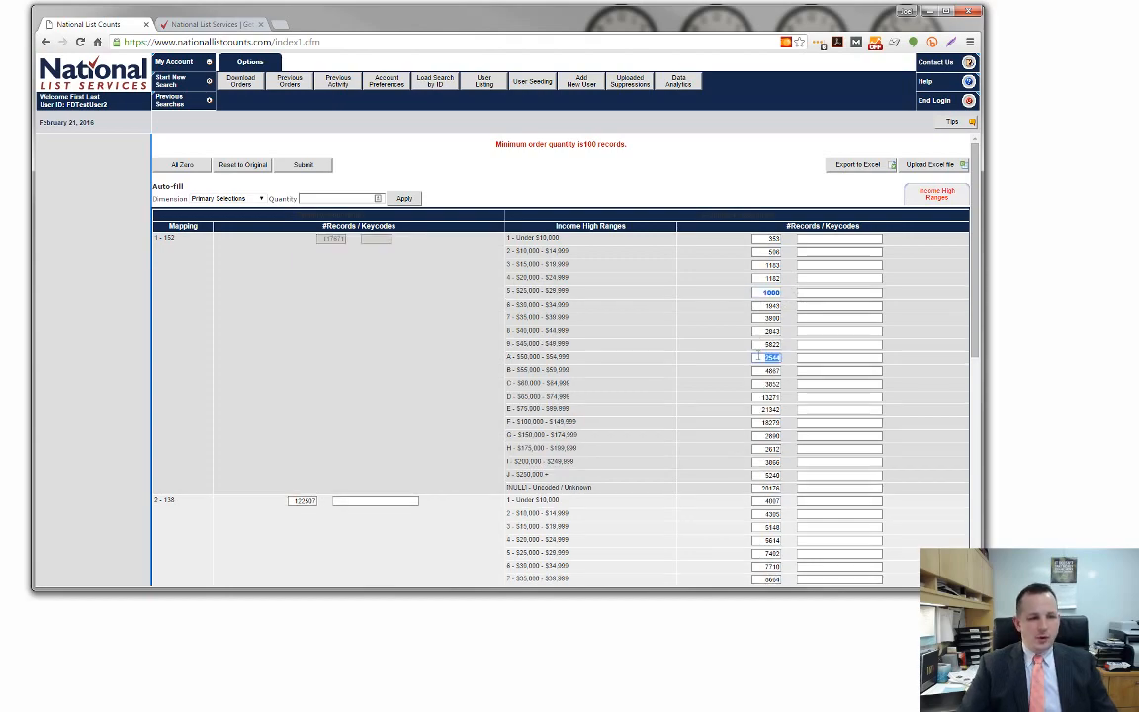
type("1000")
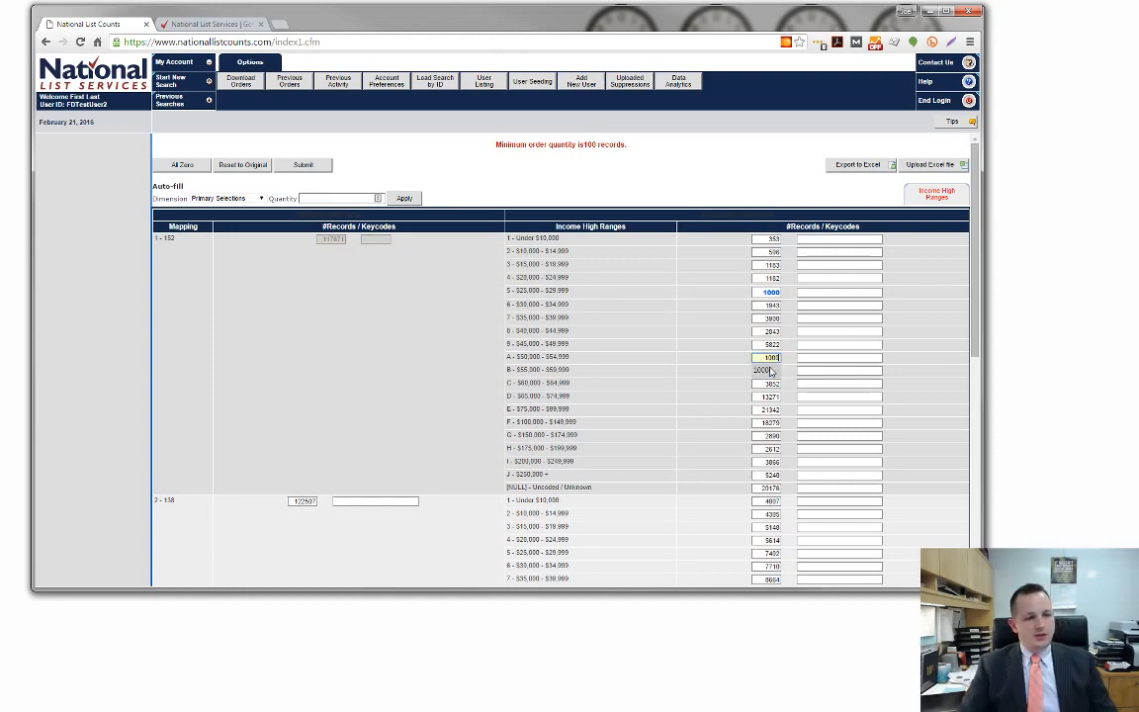
double_click(767, 345)
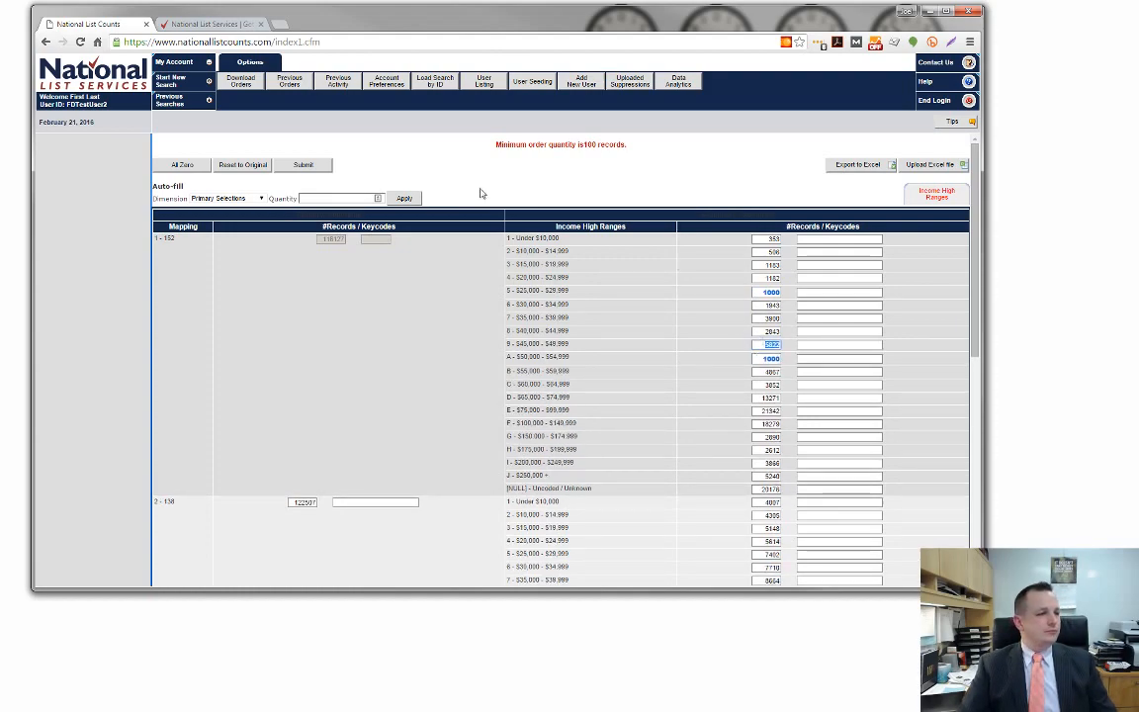
scroll(683, 340, "down", 3)
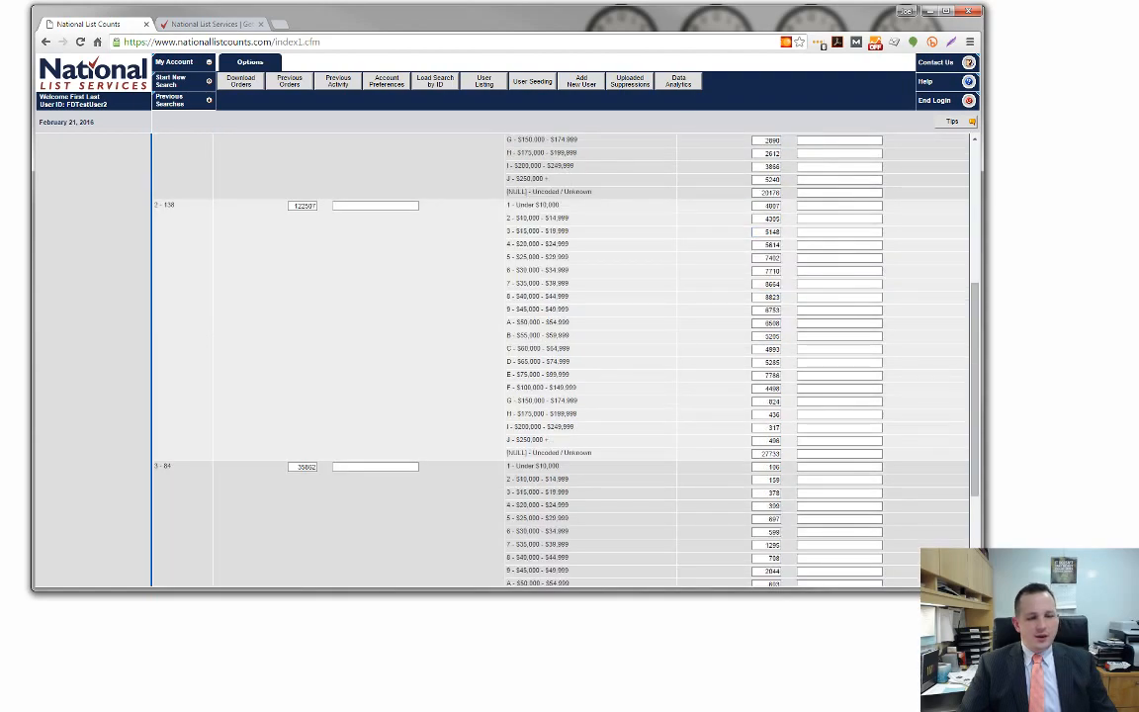
scroll(808, 470, "down", 2)
scroll(735, 513, "up", 5)
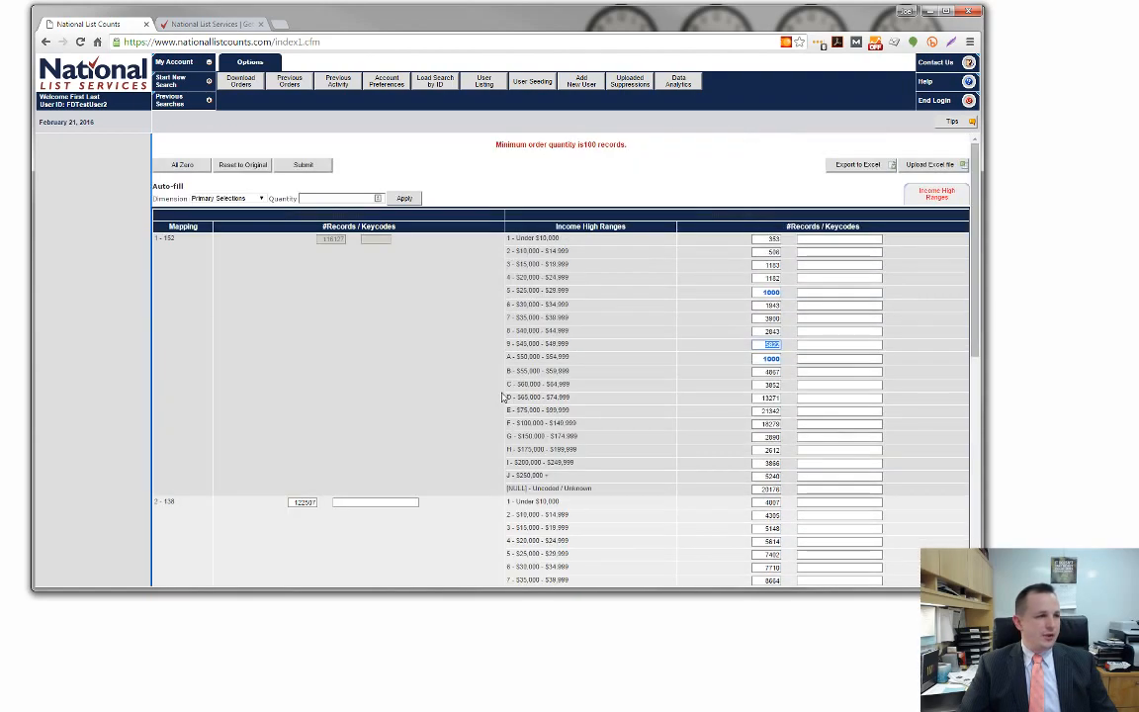
Step: Auto-fill the Secondary Selections with a quantity of 1000, and discard the order to return to the previous searches
left_click(323, 199)
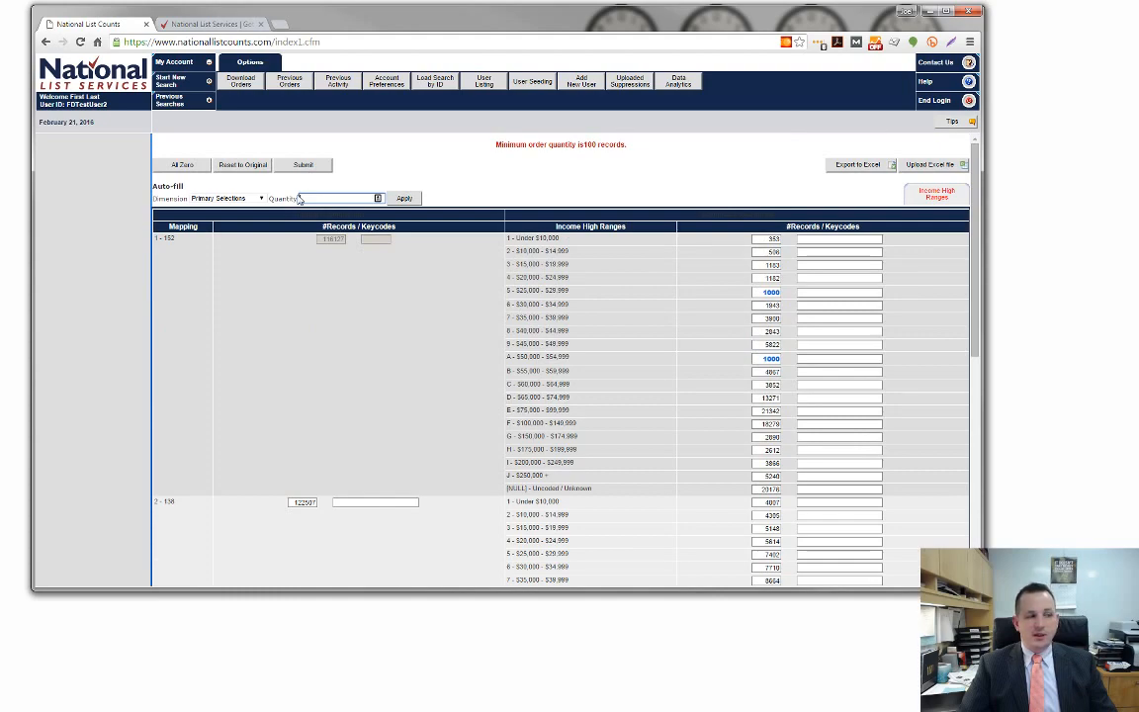
left_click(261, 200)
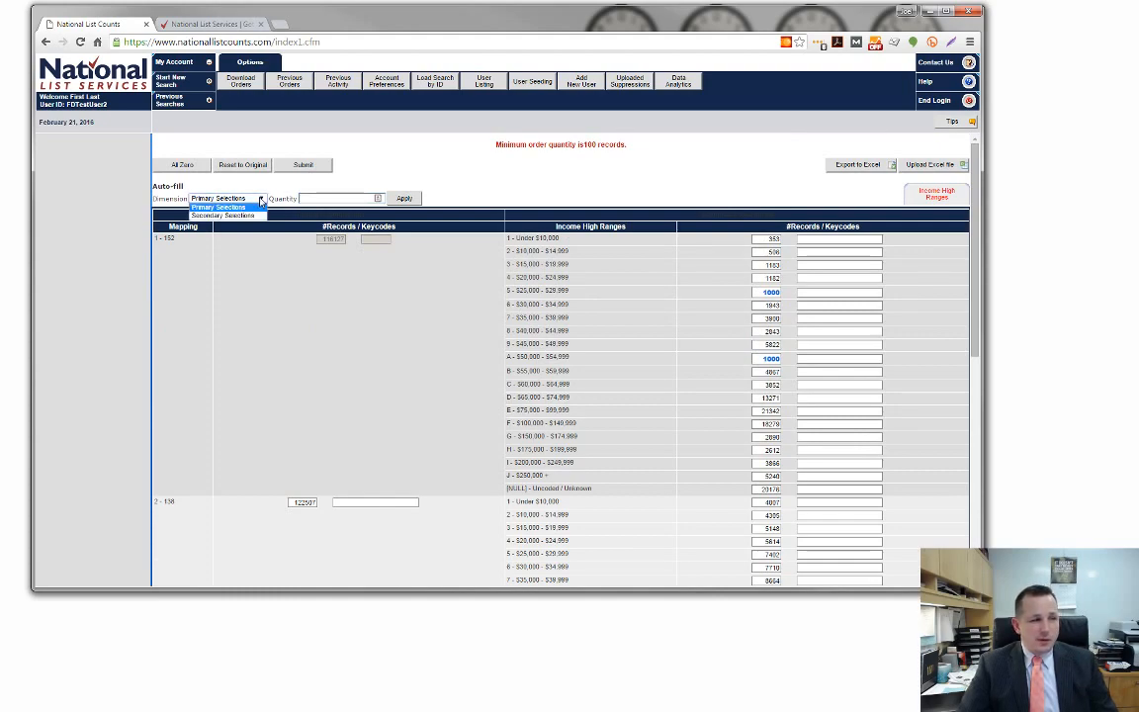
left_click(225, 214)
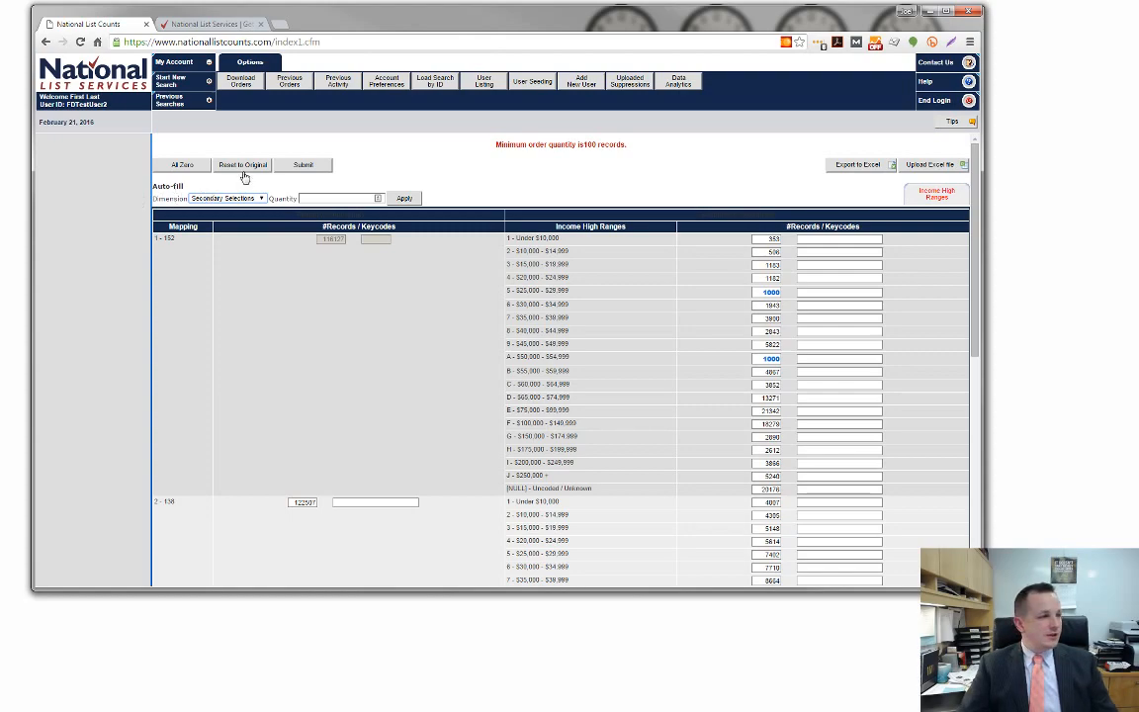
left_click(326, 197)
type("1000")
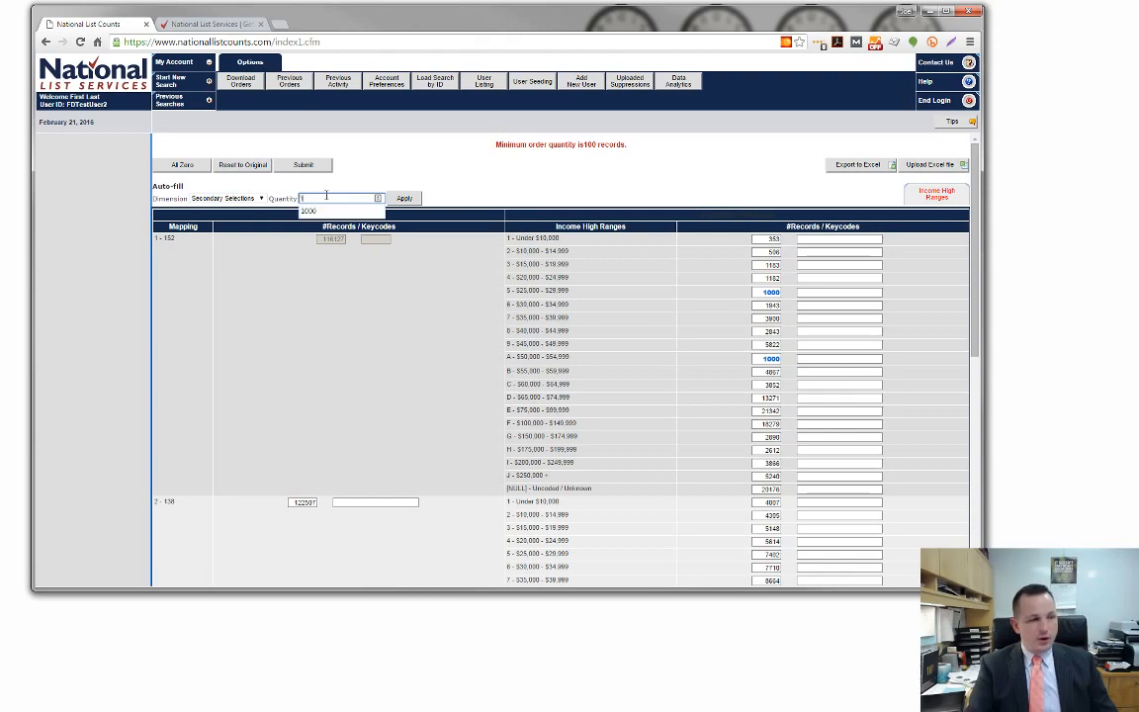
left_click(404, 197)
left_click(556, 143)
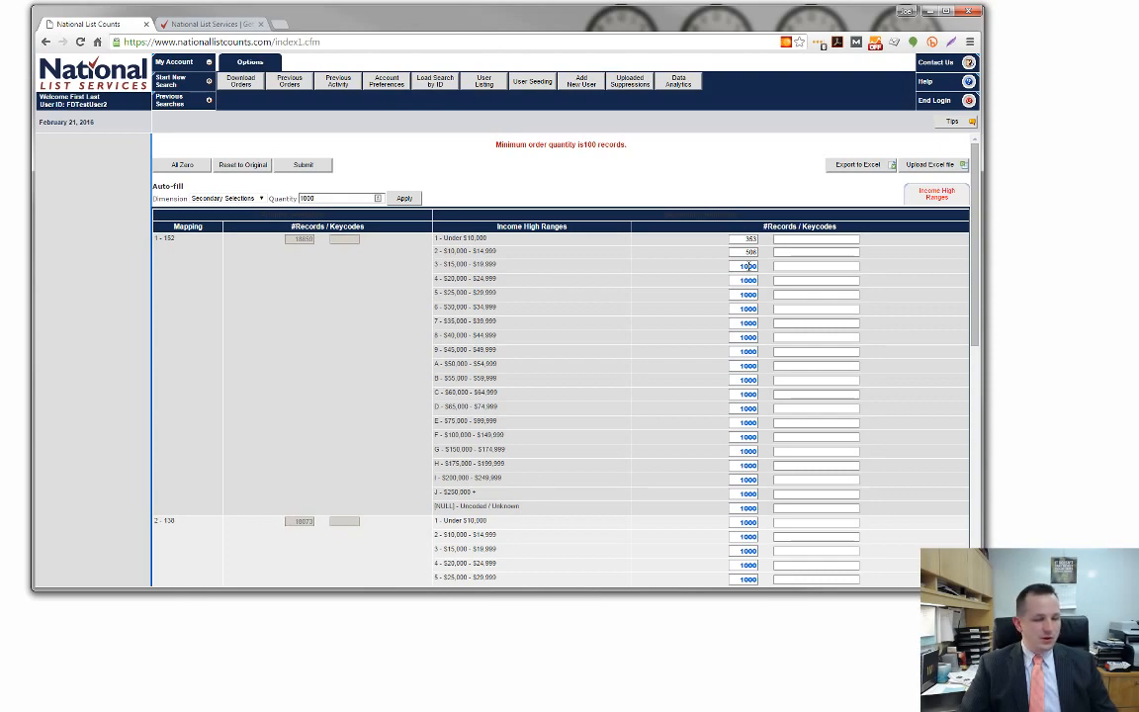
left_click(196, 105)
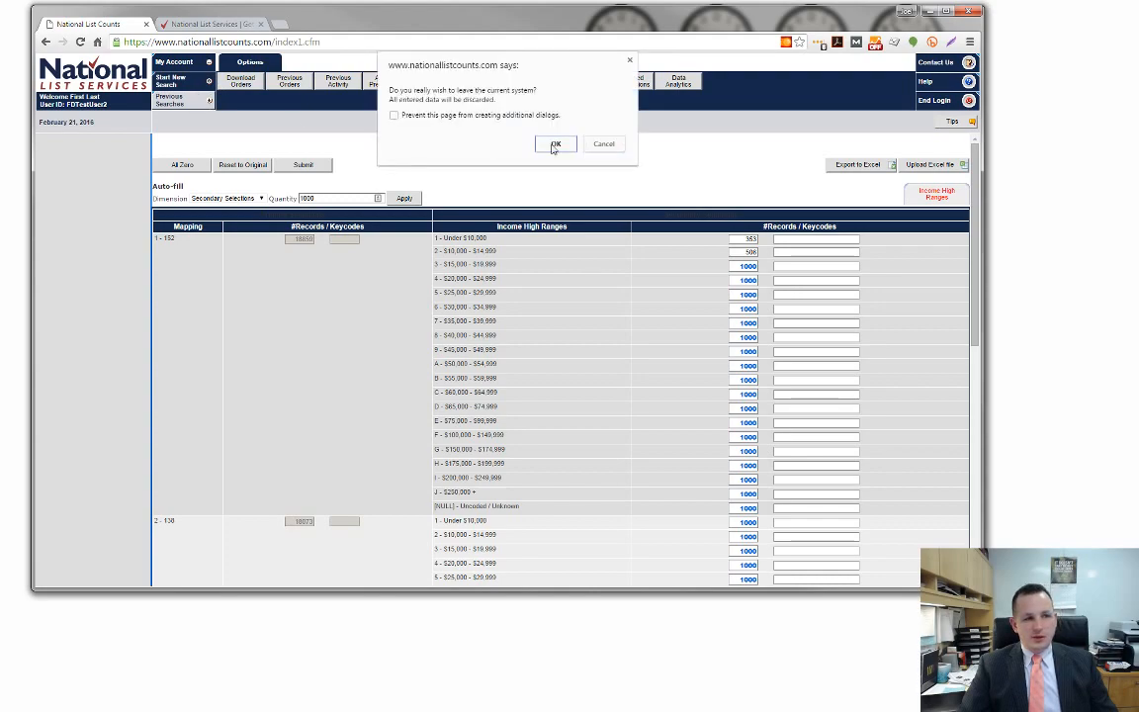
left_click(556, 144)
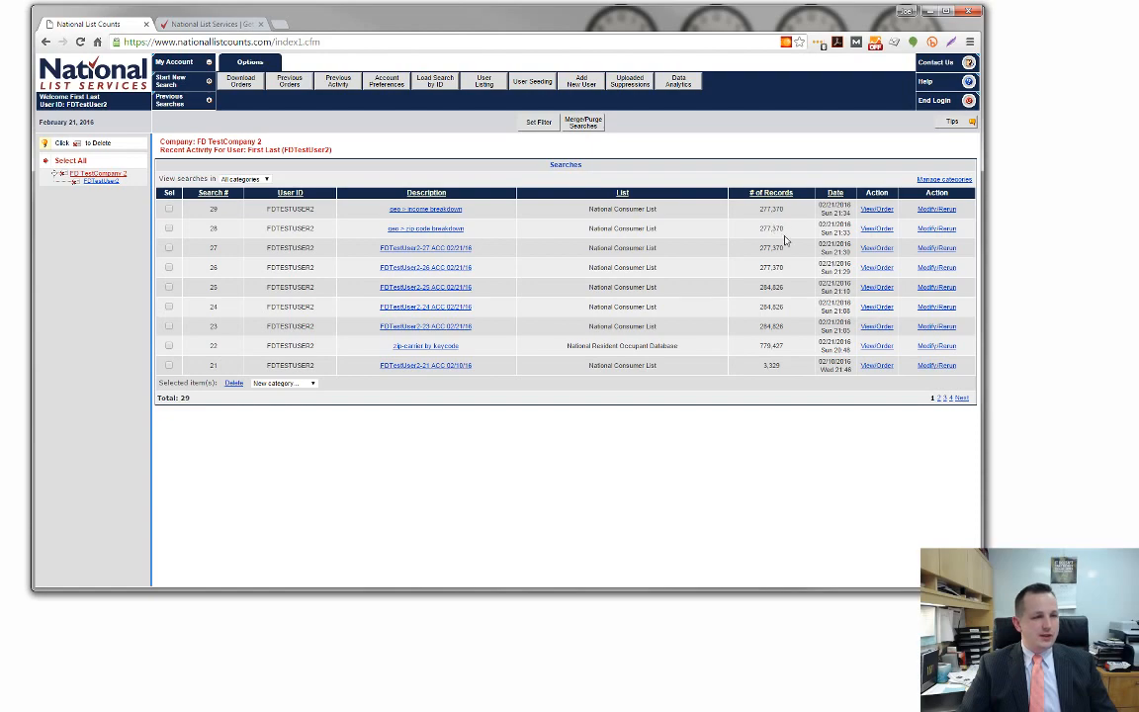
Step: Start an order from search 26, choosing only some records from specific Geographical Regions
left_click(875, 268)
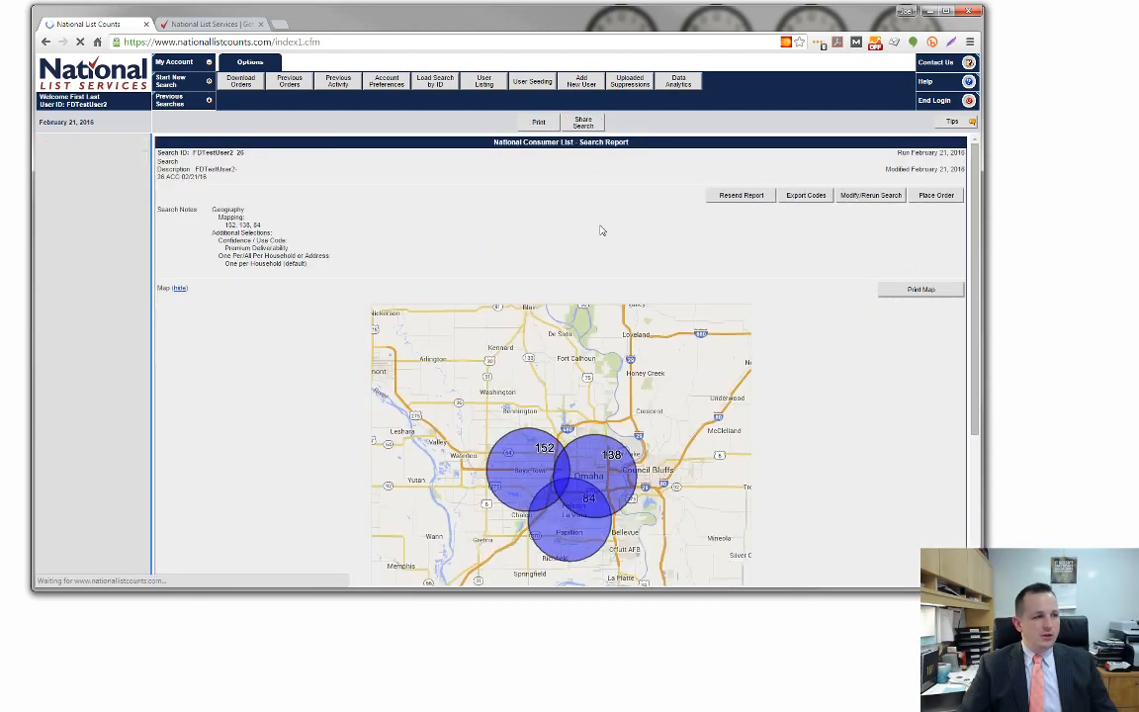
left_click(937, 195)
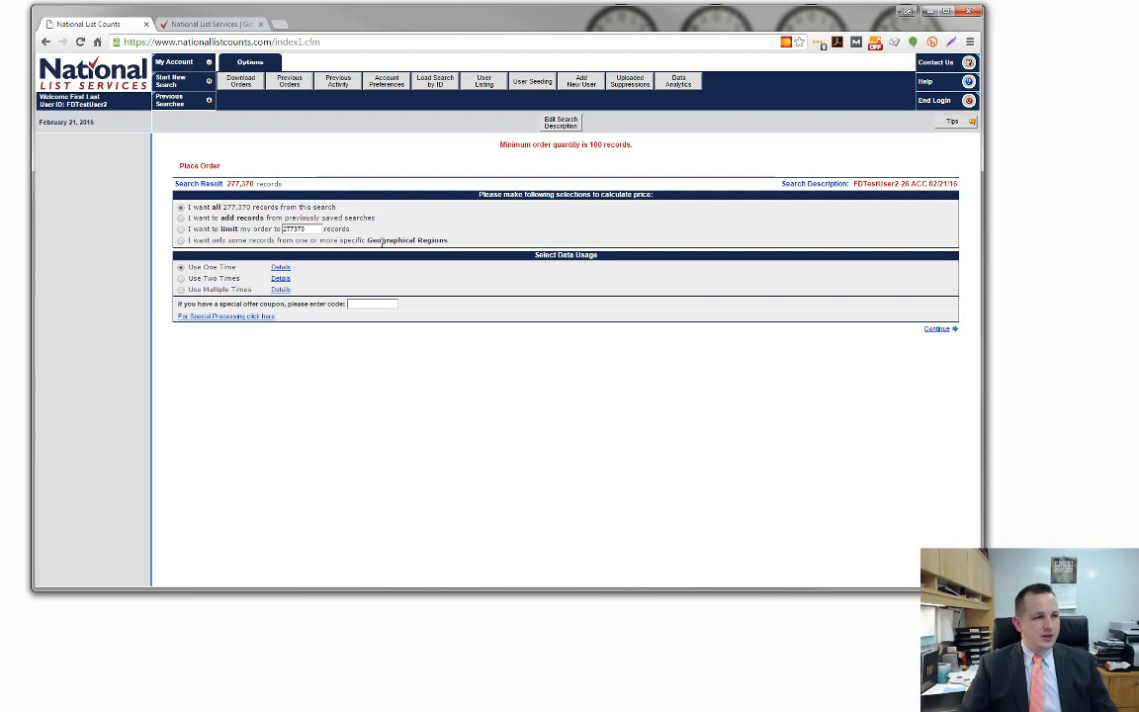
left_click(179, 241)
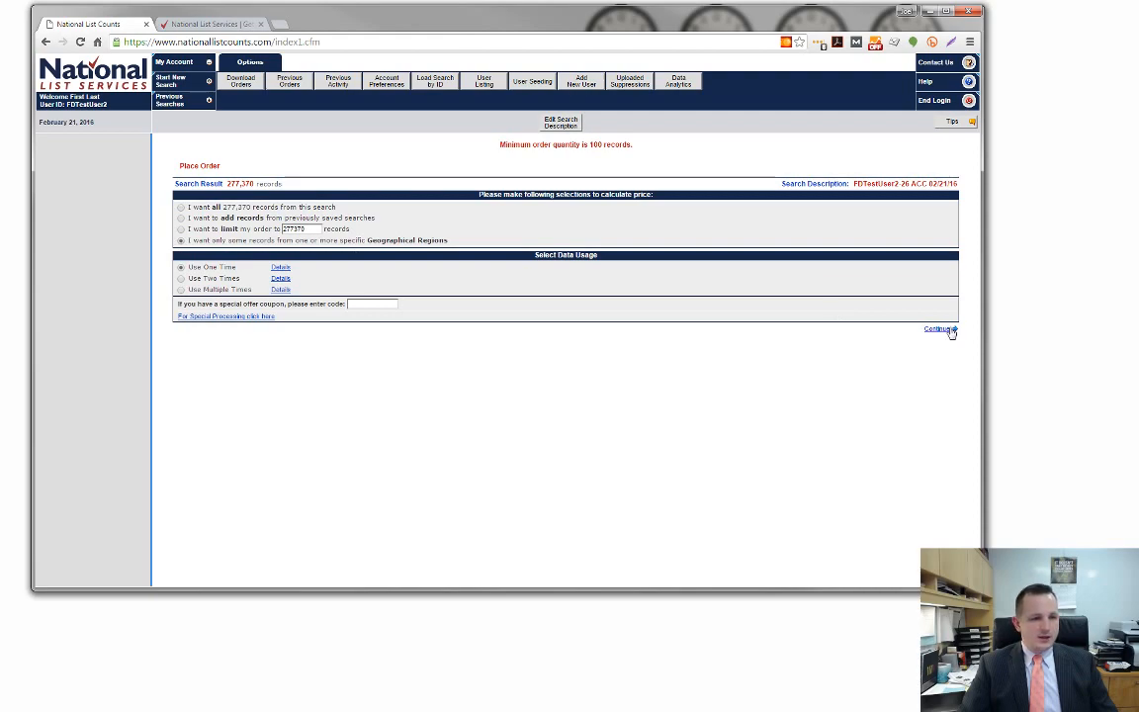
left_click(941, 331)
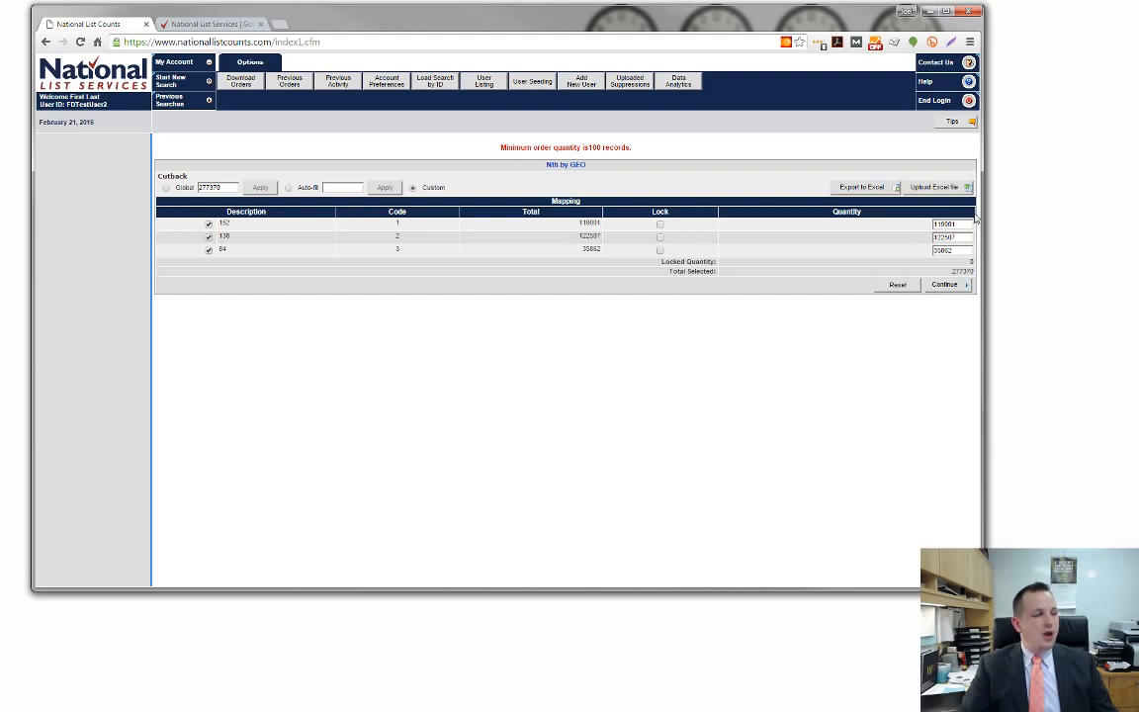
Step: Set the order quantity to 2500 for each of the 138, 84 and 152 radii and continue to the output format
double_click(945, 238)
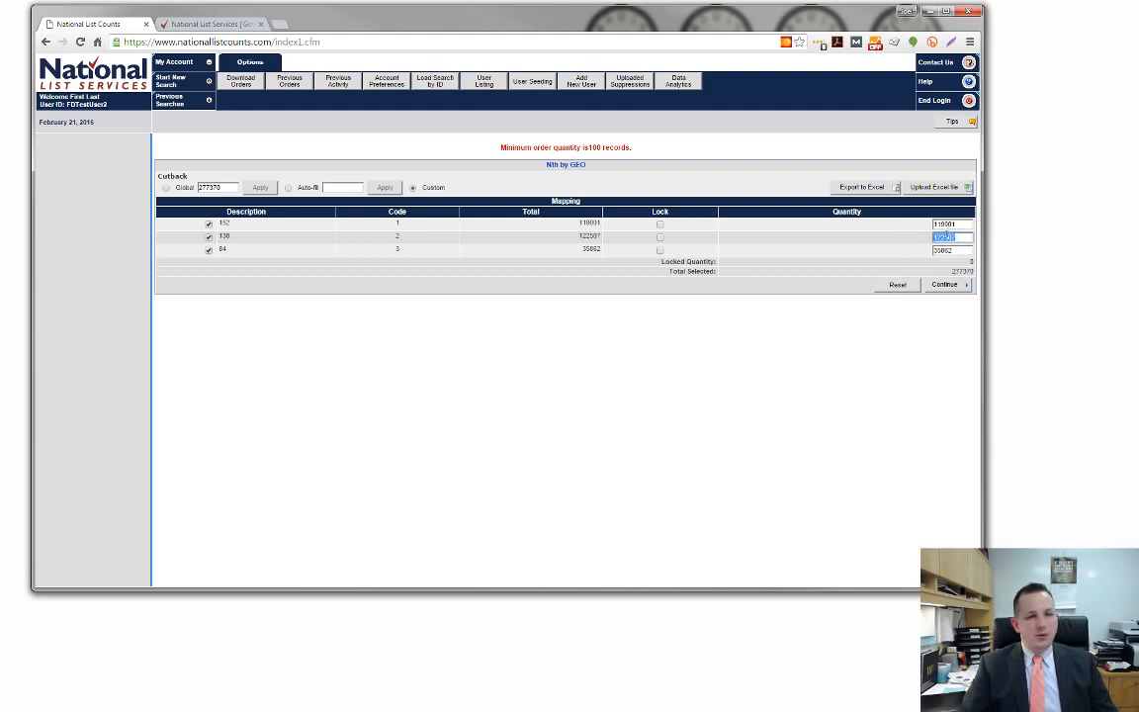
double_click(964, 250)
double_click(965, 236)
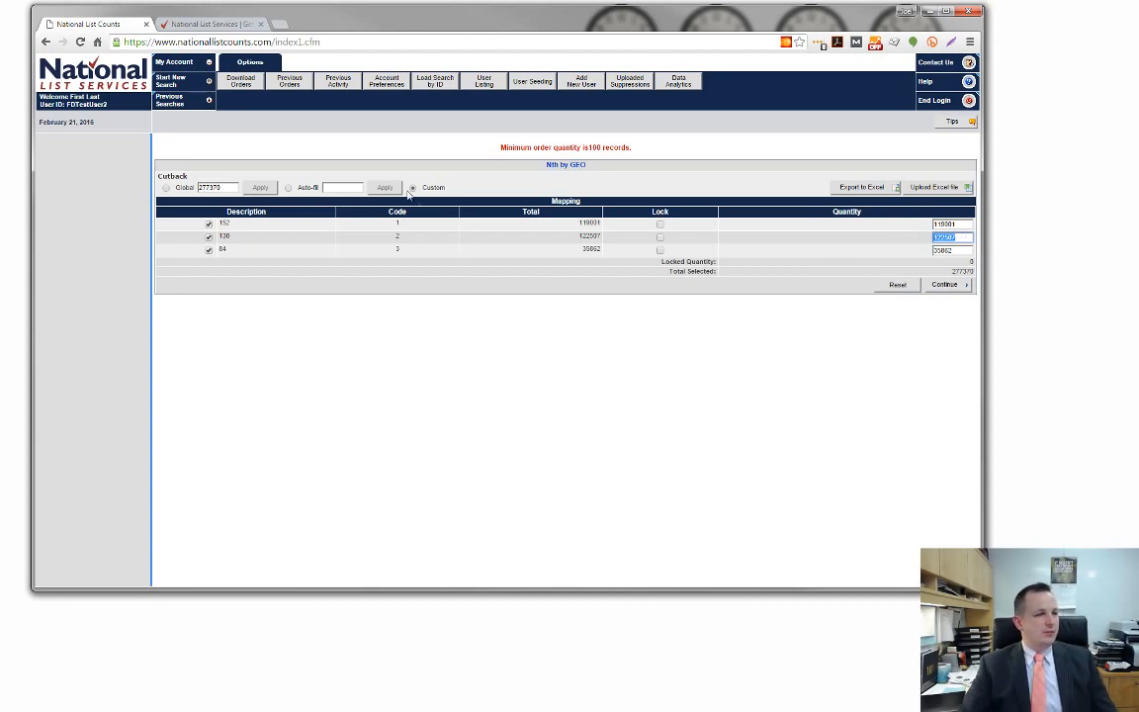
type("2500")
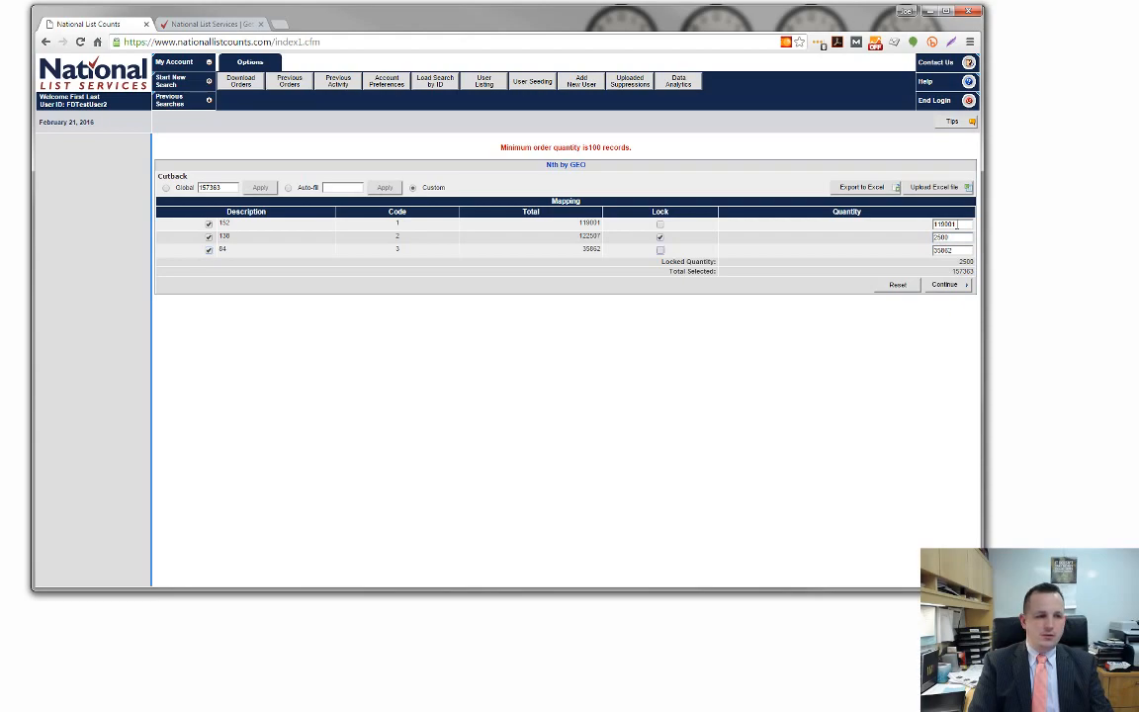
key("Tab")
type("2500")
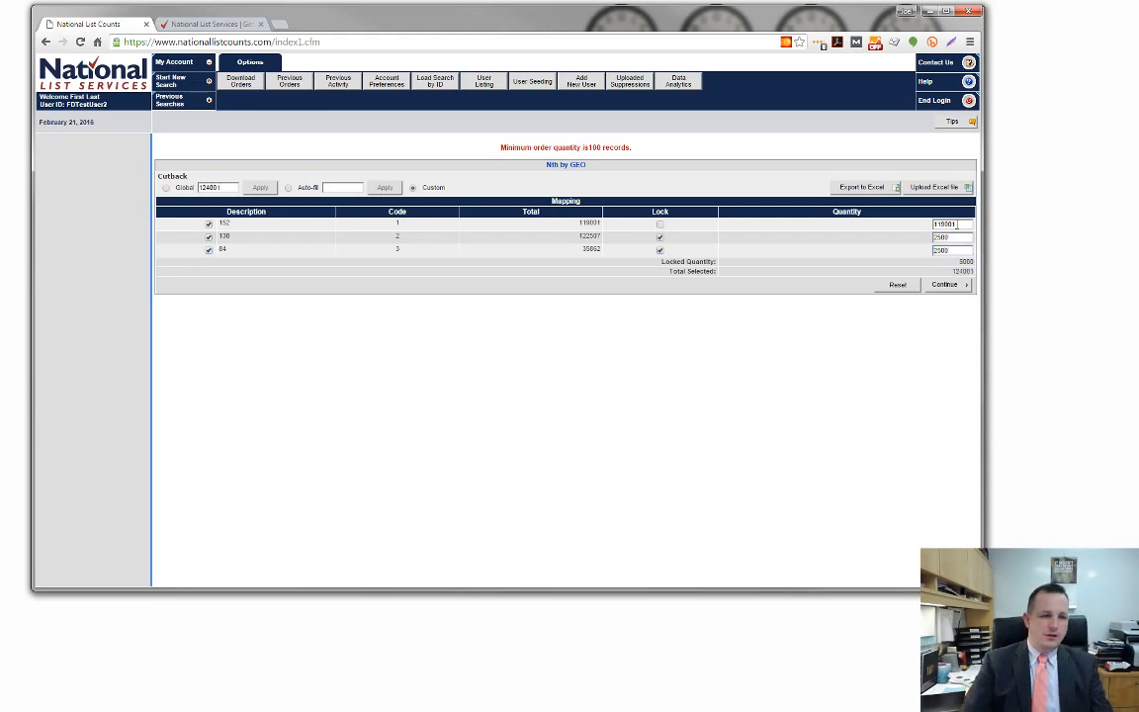
double_click(957, 225)
type("2500")
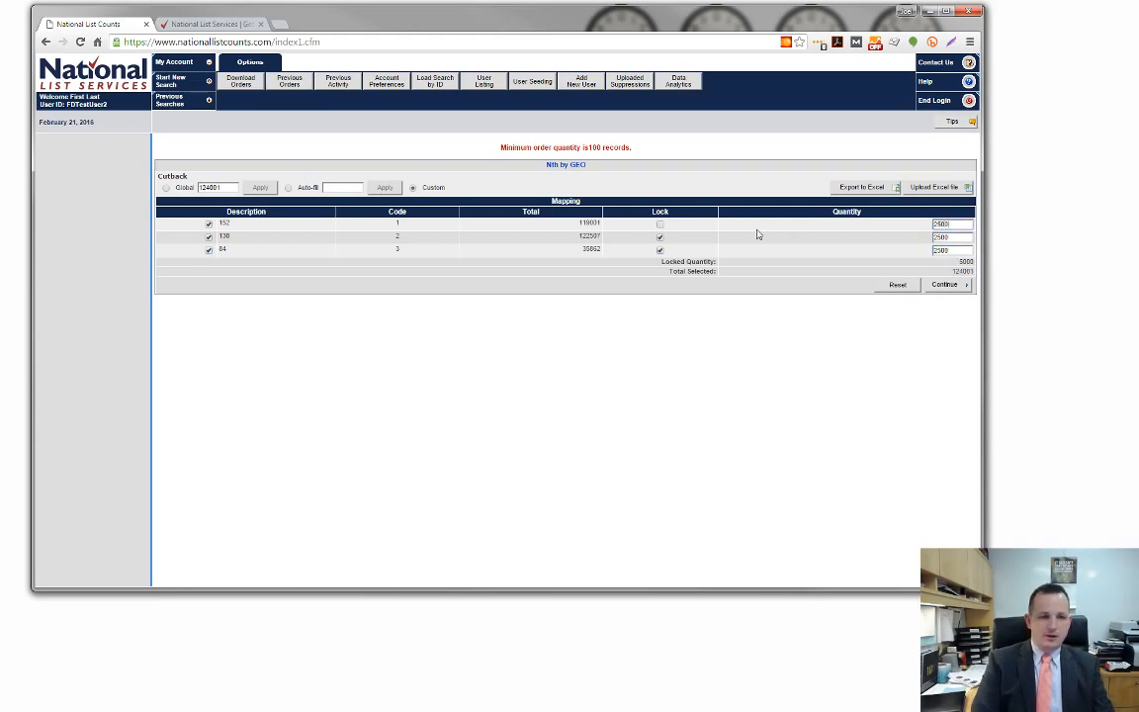
left_click(951, 285)
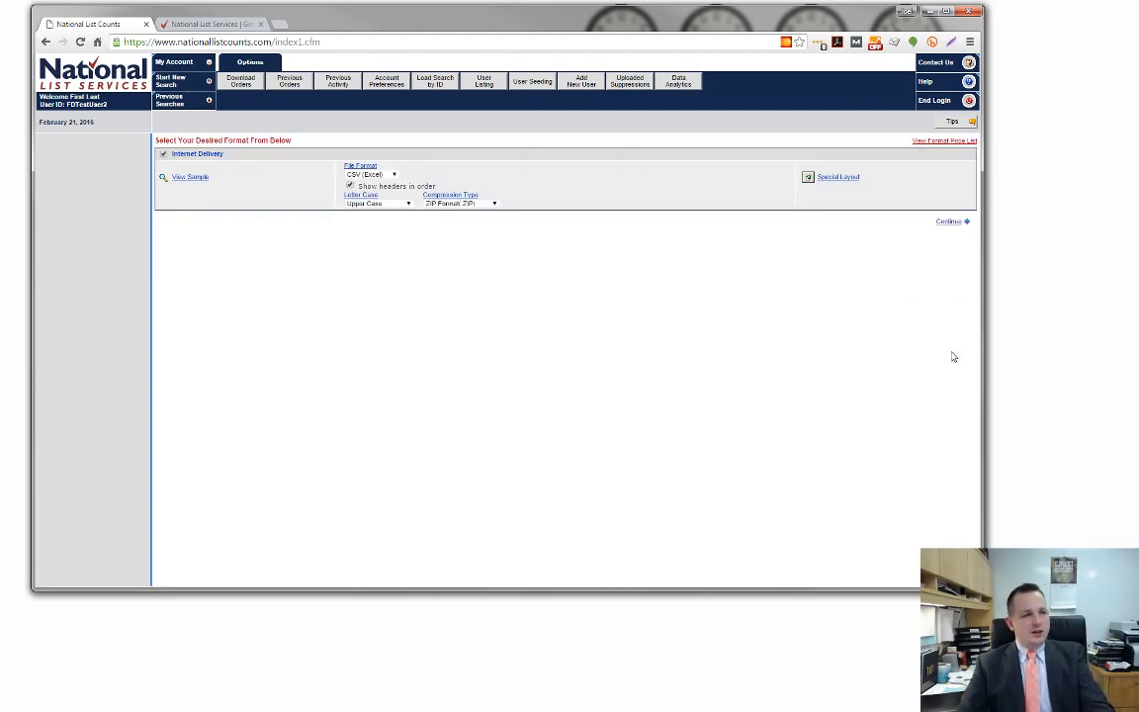
Step: Open the order's Special Layout to examine its output fields, and discard the order to return to the previous searches
left_click(842, 182)
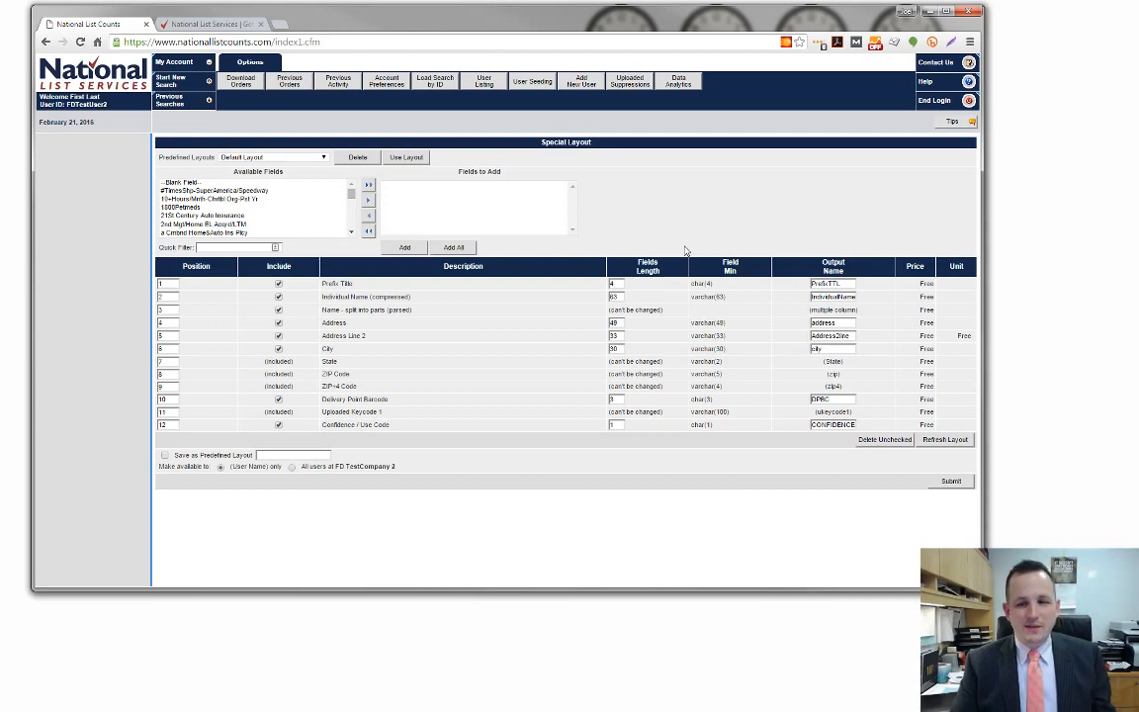
left_click(191, 101)
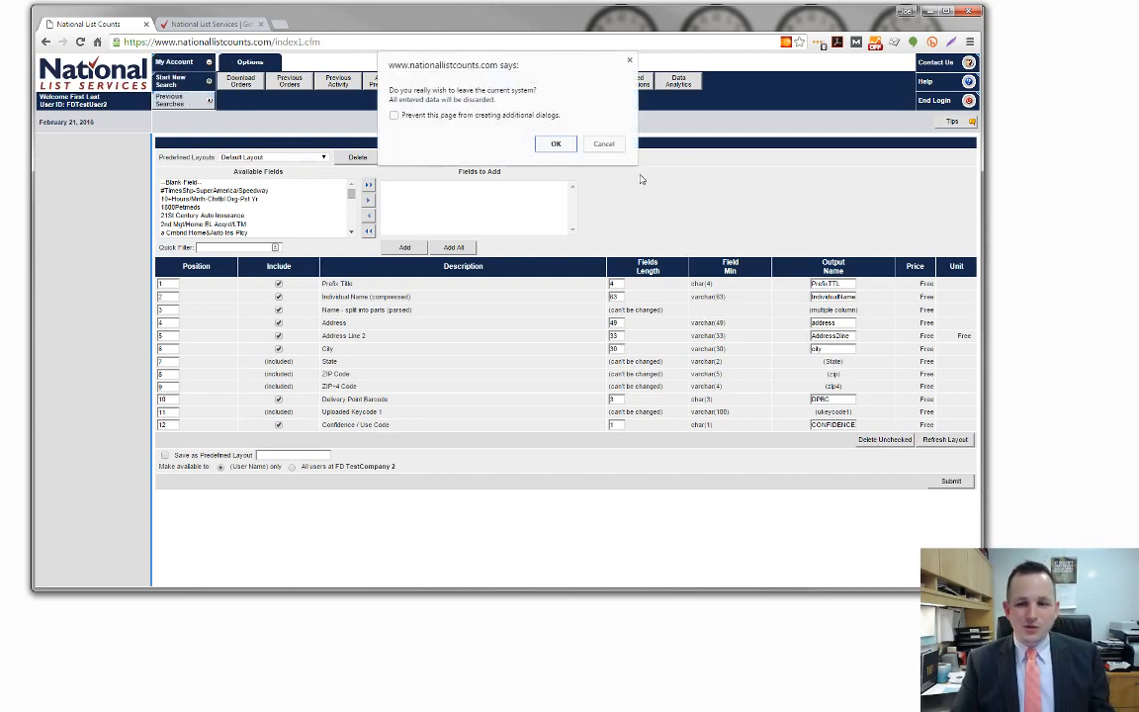
left_click(555, 143)
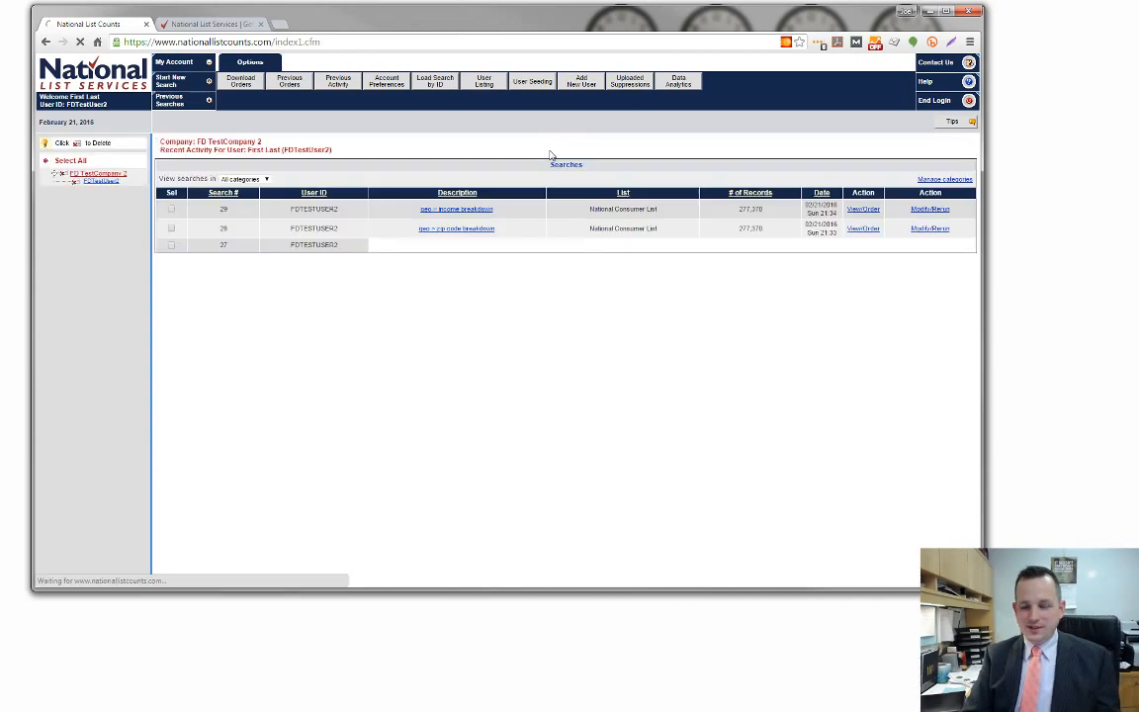